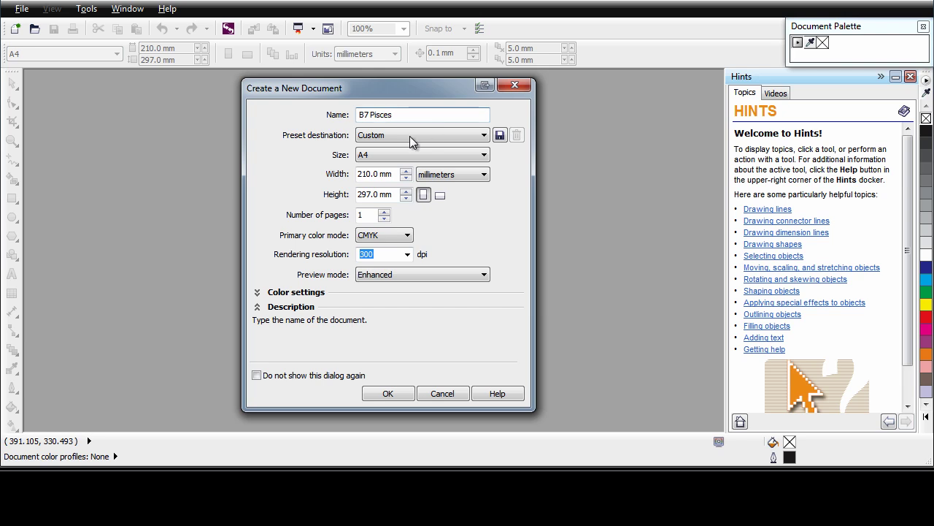
Step: Create the B7 Pisces document with a custom page size of 165 × 280 mm and 4 pages
left_click(375, 174)
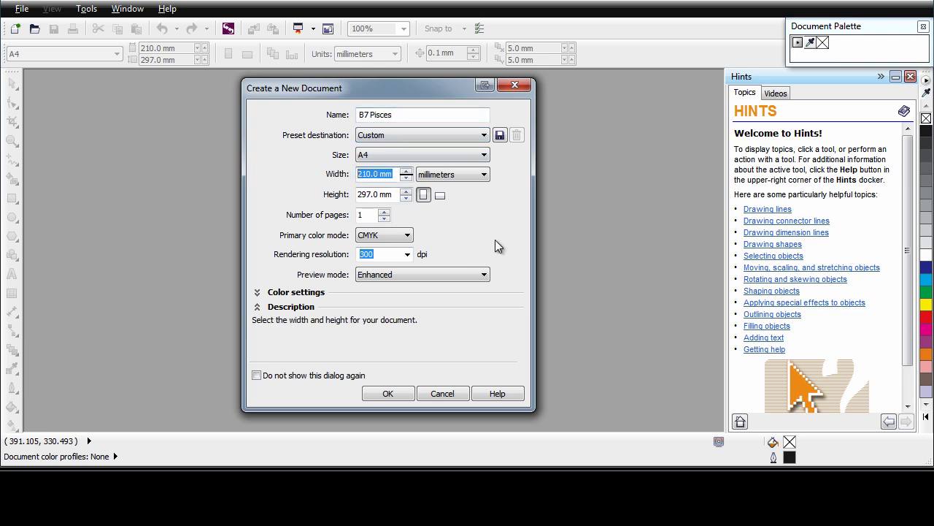
type("165")
left_click(358, 196)
type("280")
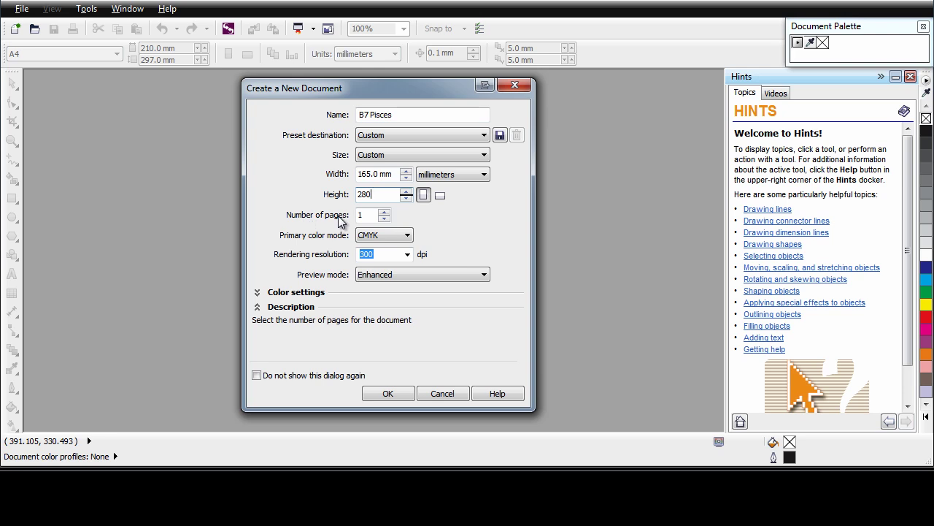
left_click(384, 212)
left_click(384, 212)
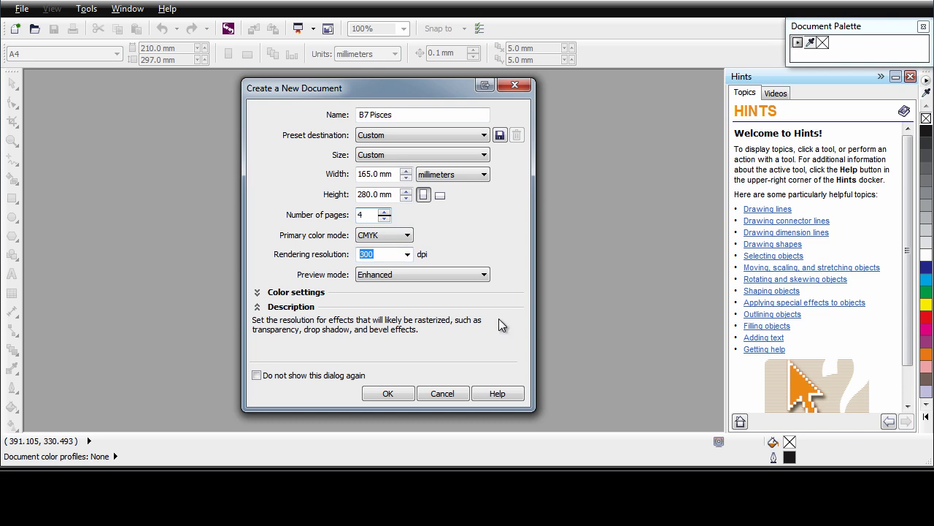
left_click(387, 396)
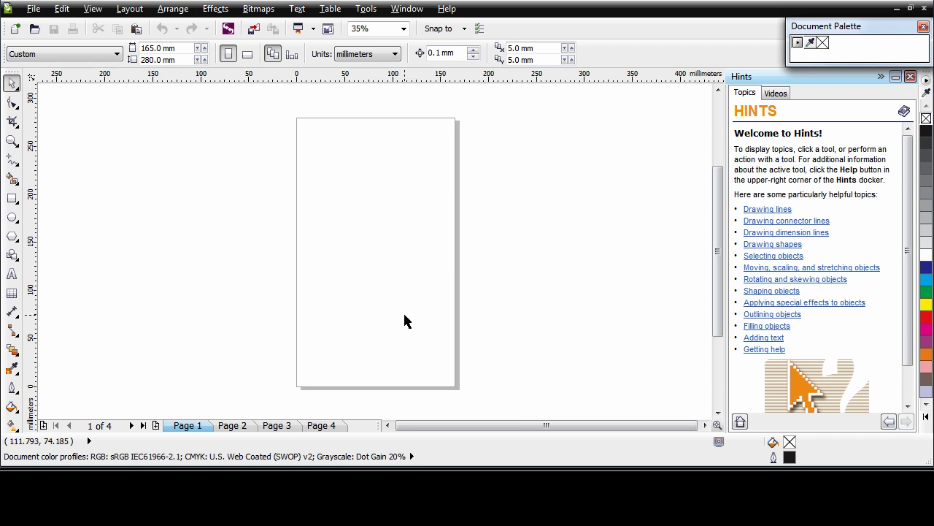
Step: Show the Object Manager and Object Properties dockers, leaving Object Manager in front
left_click(368, 9)
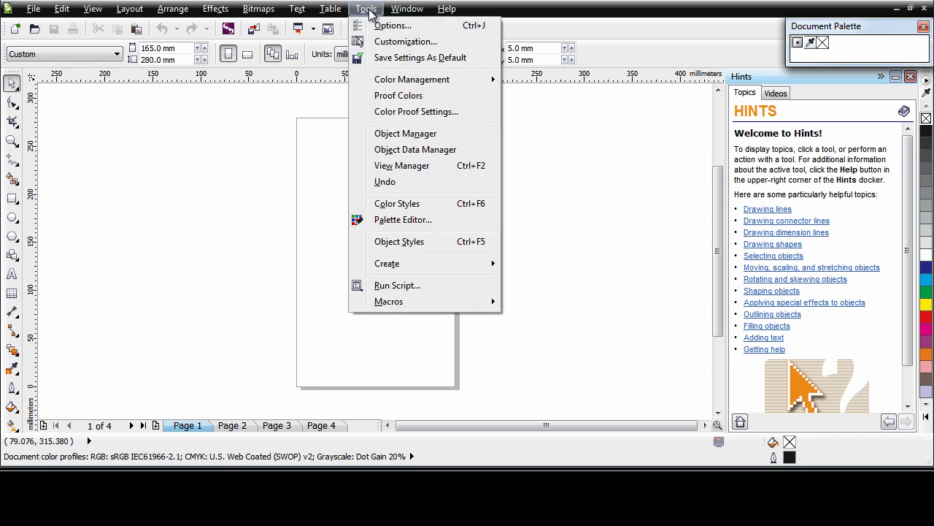
left_click(403, 134)
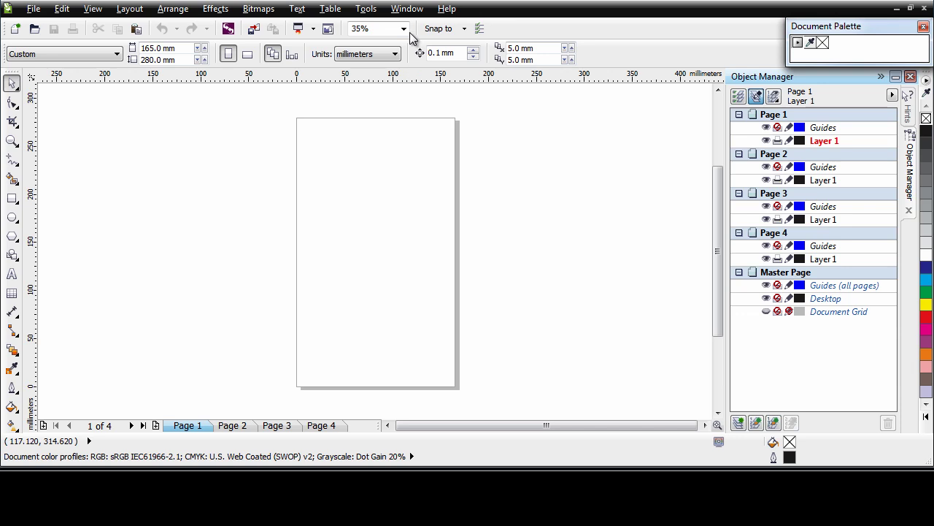
left_click(406, 9)
mouse_move(438, 135)
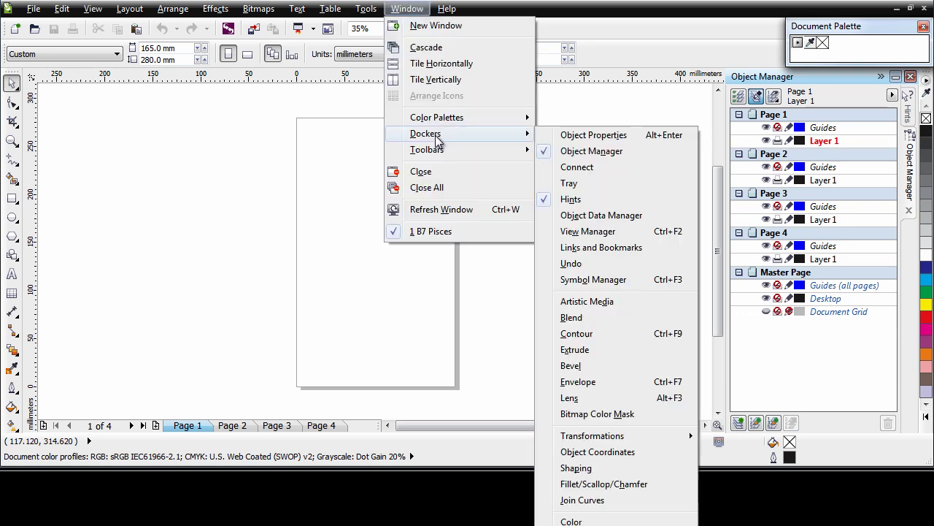
left_click(604, 136)
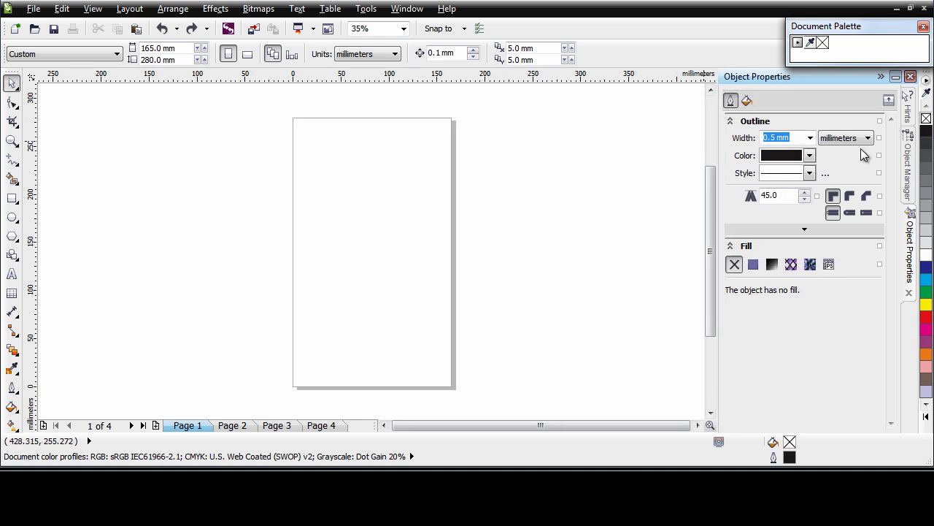
left_click(913, 167)
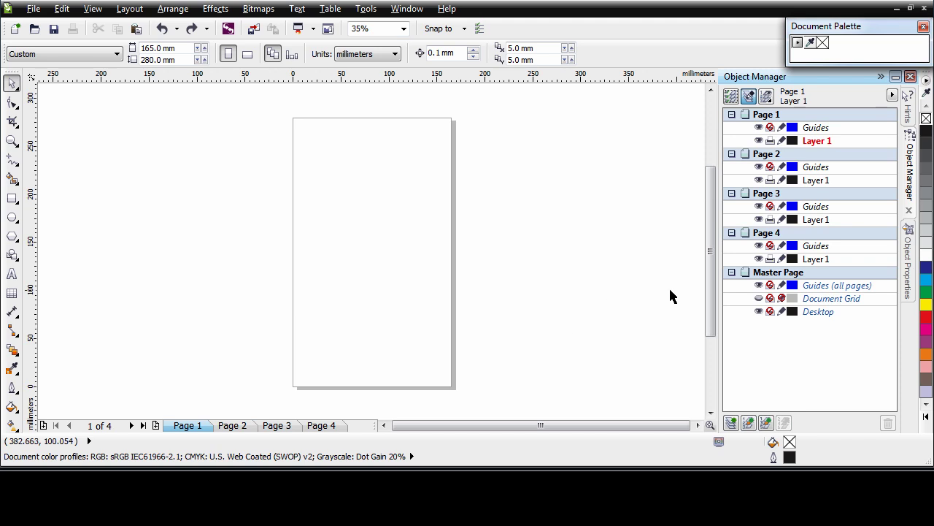
Step: Add a master layer for all pages and name it Background
left_click(749, 423)
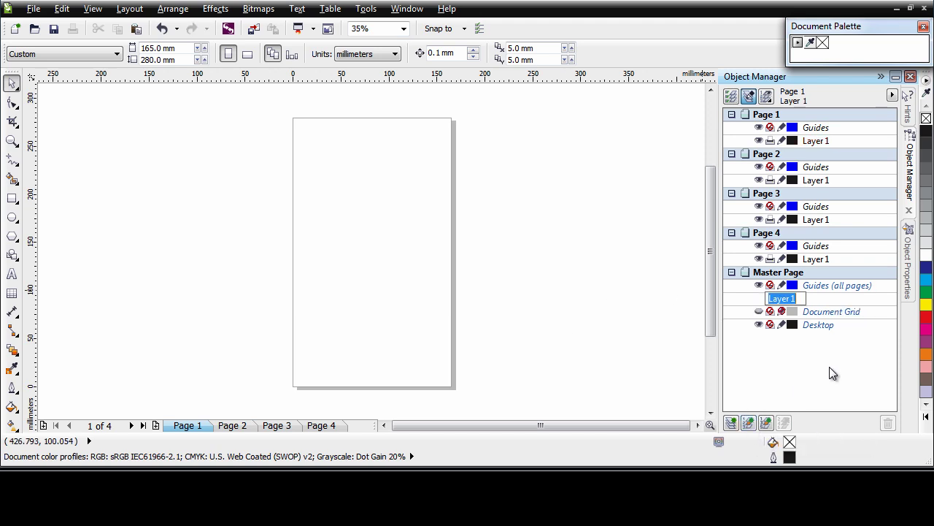
type("Background")
key("Return")
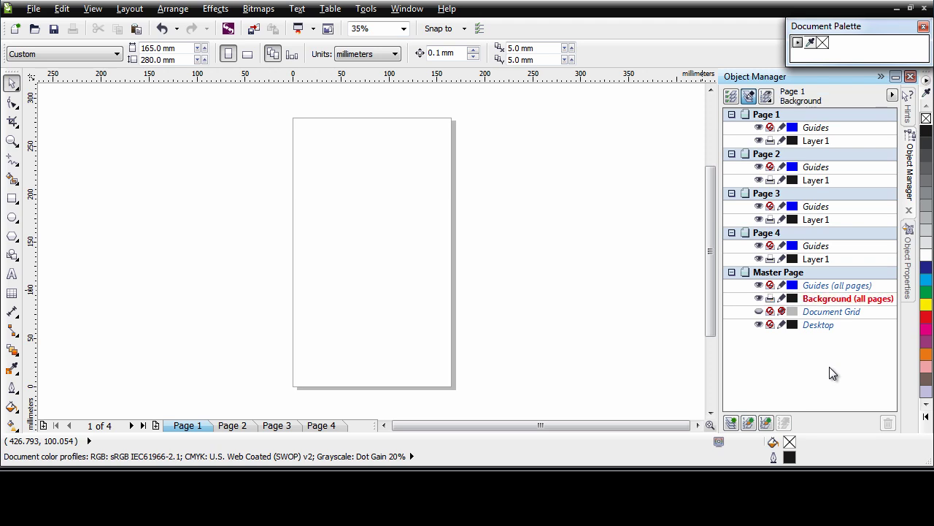
Step: Draw a rectangle on the Background layer and set its size to 165 × 280 mm
left_click(888, 306)
left_click(681, 269)
left_click(12, 198)
left_click_drag(276, 108, 436, 360)
left_click_drag(160, 47, 92, 62)
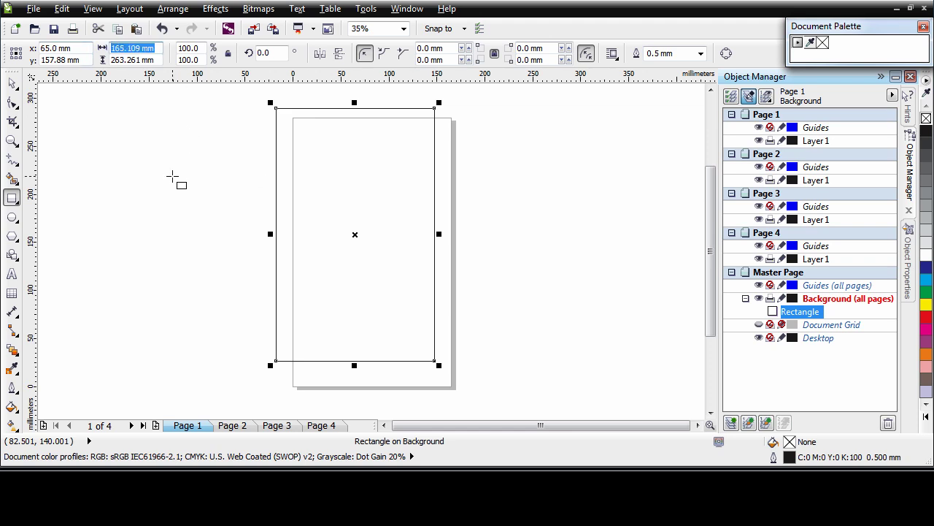
type("165")
key("Tab")
type("280")
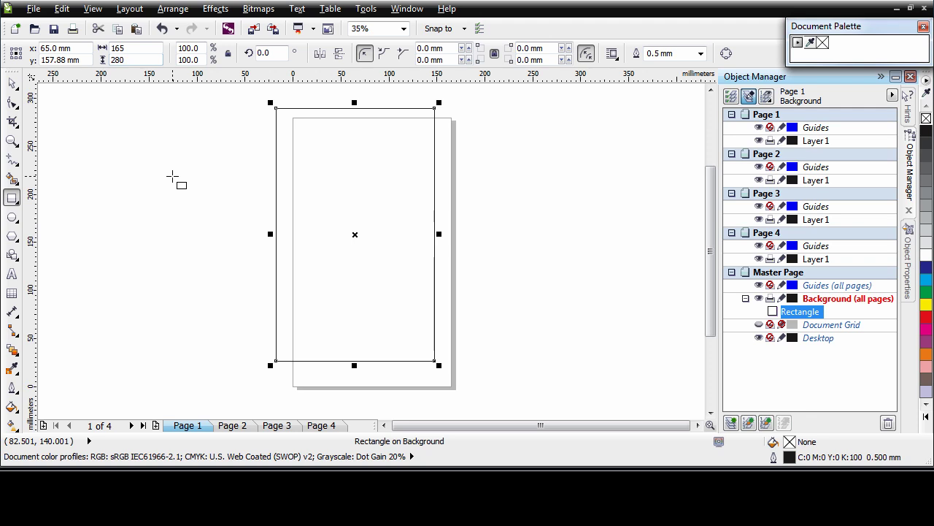
key("Return")
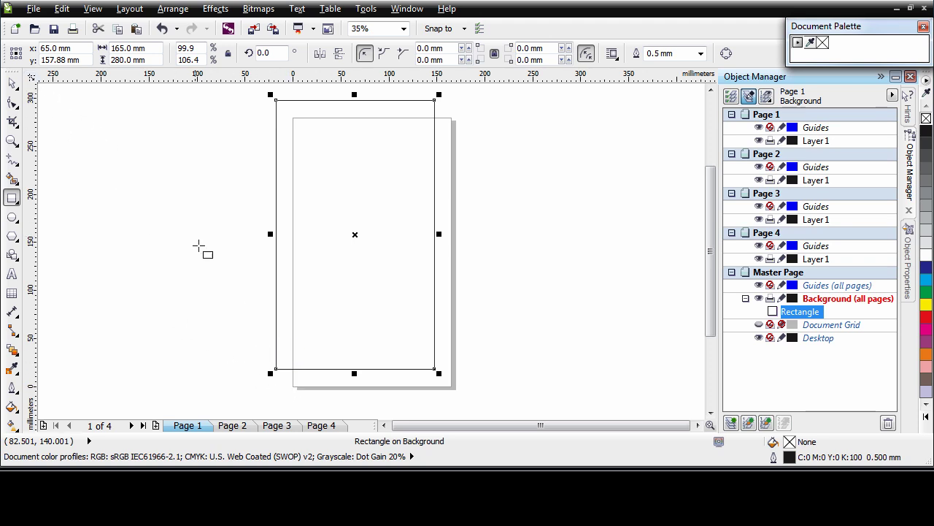
Step: Position the rectangle by its lower-left corner at X 0 mm, Y 0 mm so it covers the page
left_click(12, 58)
key("Return")
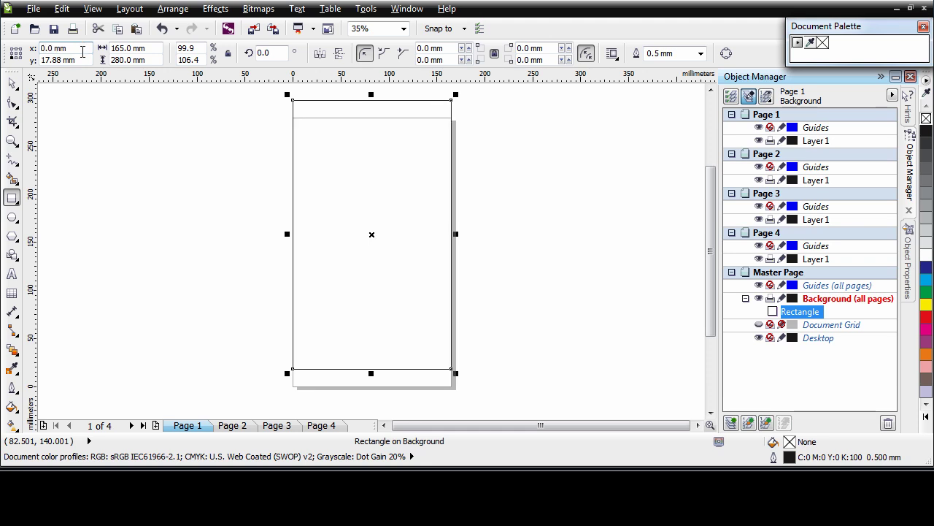
left_click(83, 62)
key("BackSpace")
key("BackSpace")
key("BackSpace")
key("BackSpace")
key("BackSpace")
key("BackSpace")
key("BackSpace")
key("BackSpace")
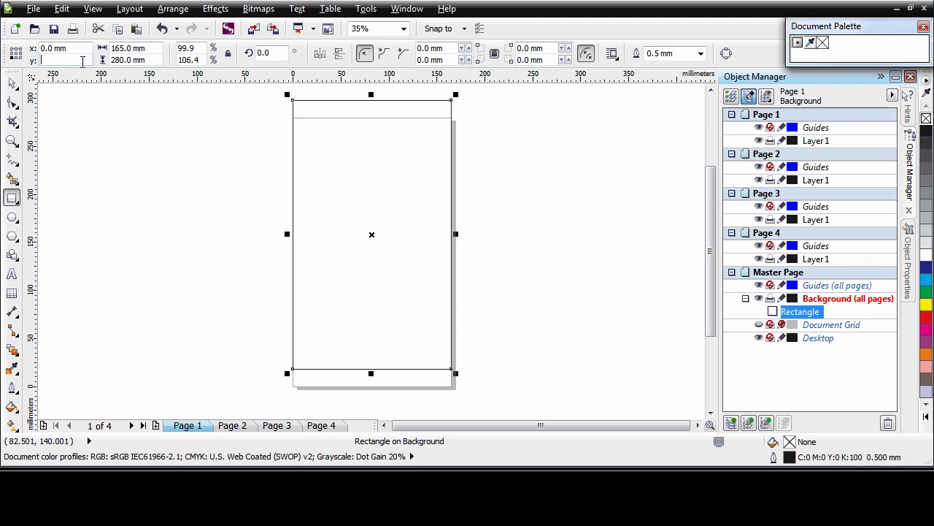
type("0")
key("Return")
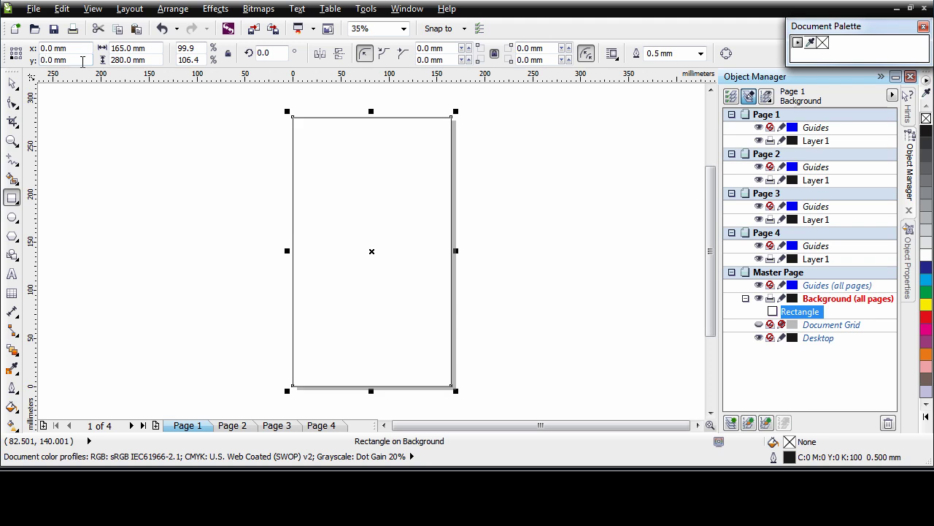
left_click(12, 82)
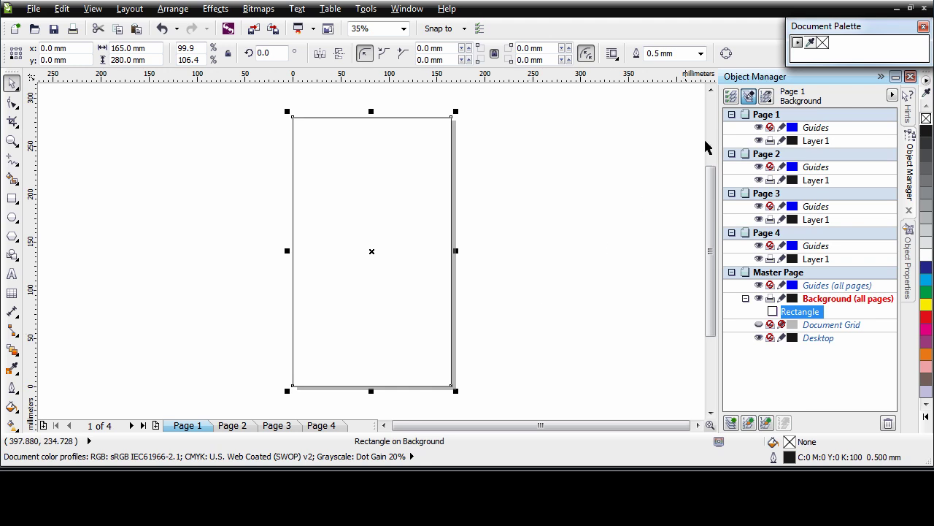
Step: Give the rectangle a uniform CMYK fill of C 49, M 97, Y 53, K 57
left_click(909, 249)
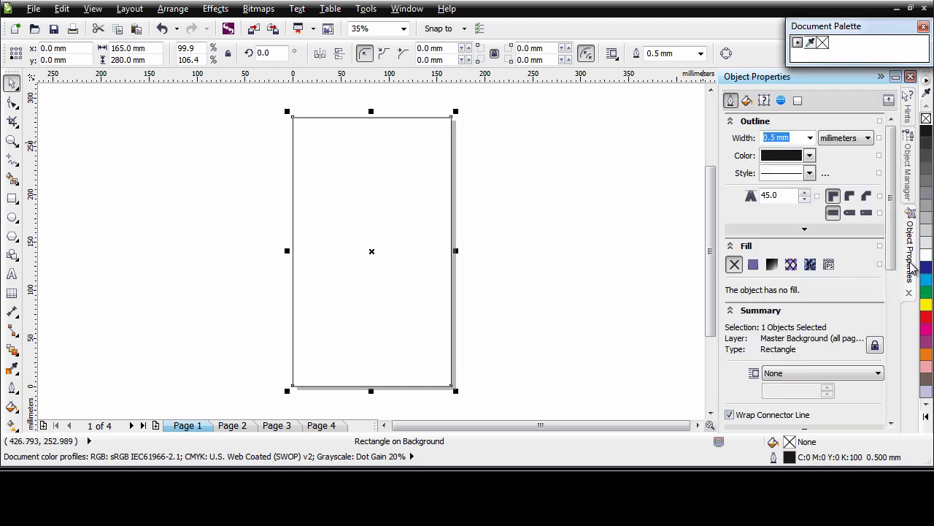
left_click(753, 265)
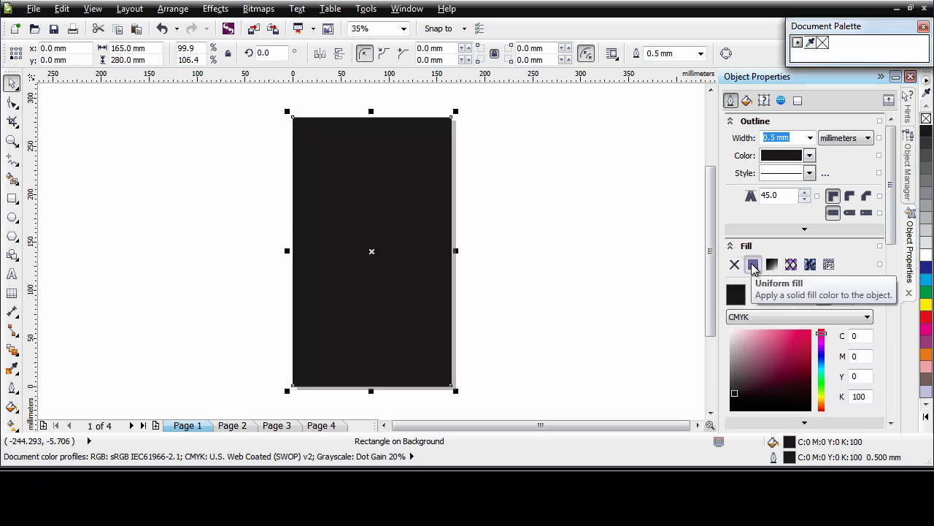
left_click(869, 336)
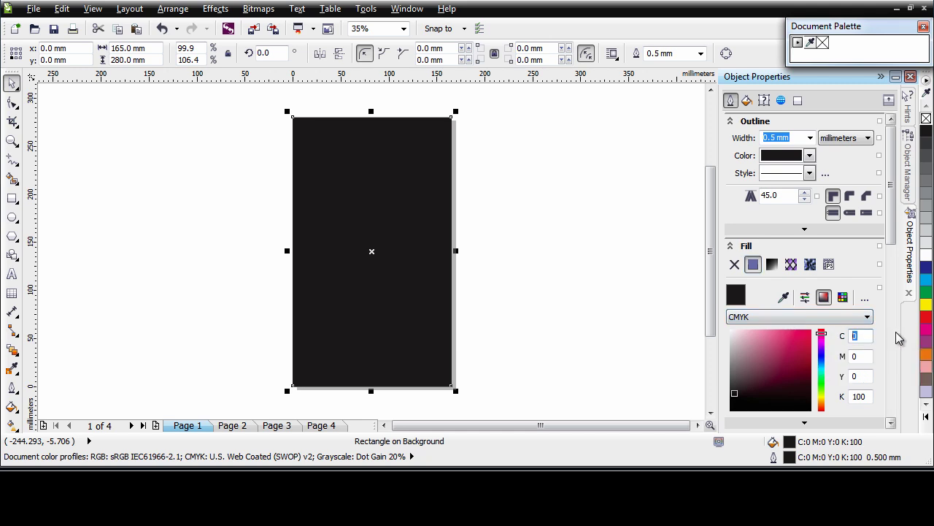
type("49")
key("Tab")
type("97")
key("Tab")
type("53")
key("Tab")
type("57")
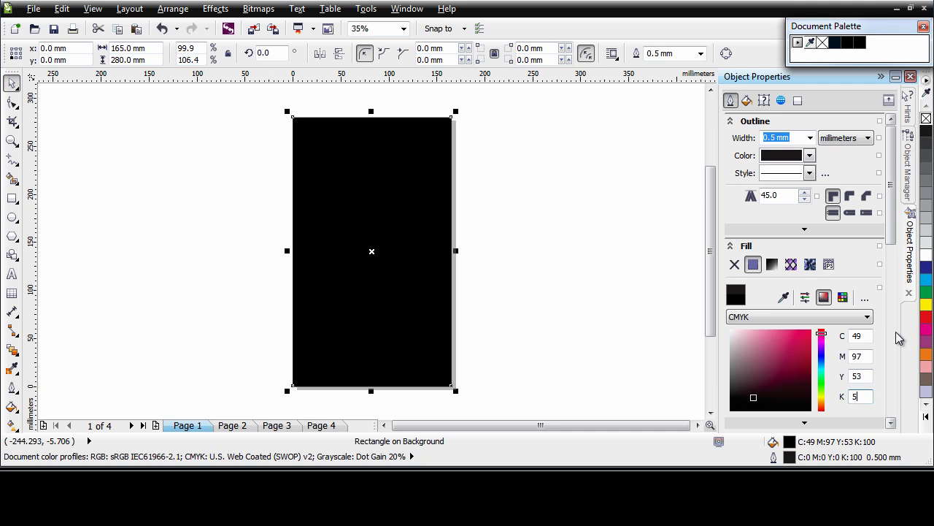
key("Return")
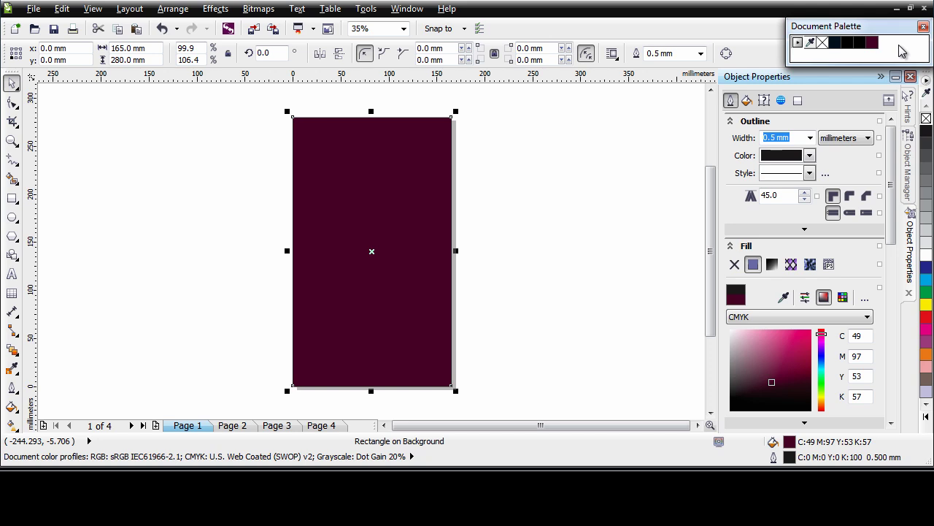
Step: Remove the rectangle's outline and check the background on all four pages, ending on Page 1
left_click(810, 138)
left_click(797, 152)
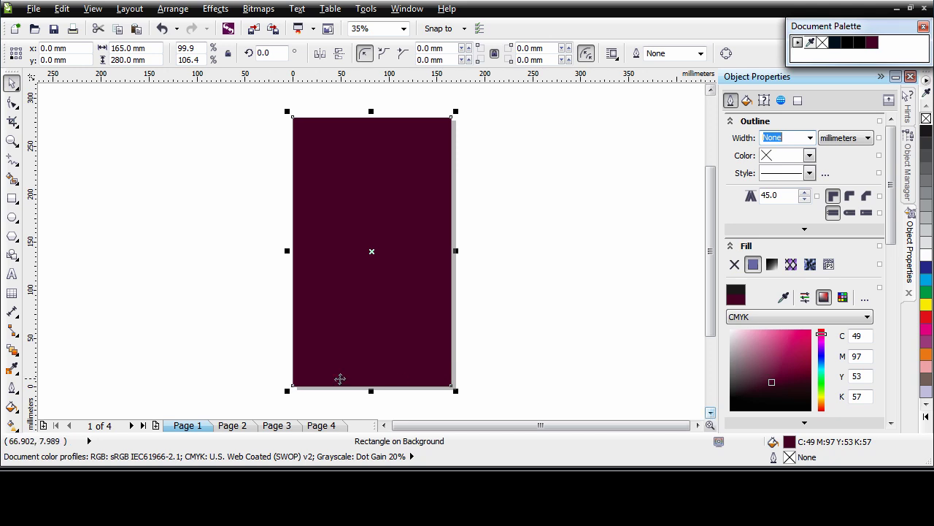
left_click(235, 427)
left_click(276, 427)
left_click(322, 427)
left_click(187, 426)
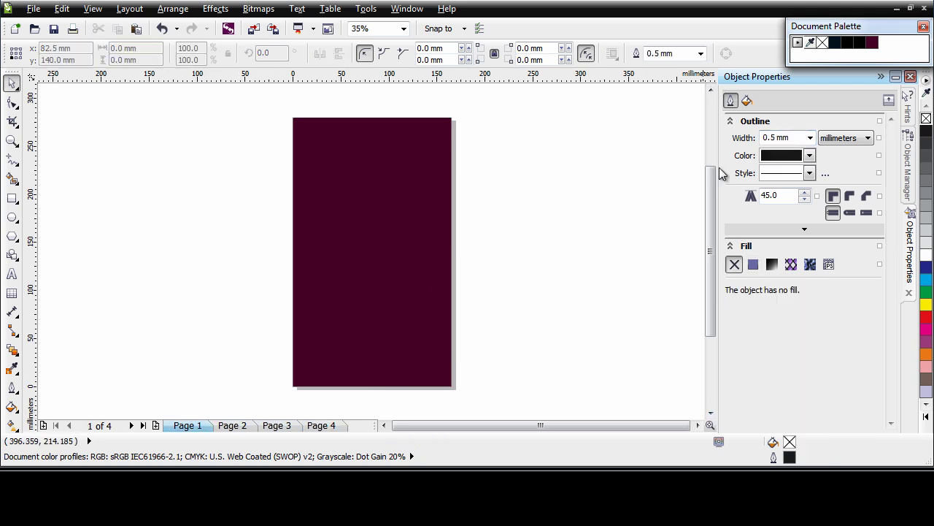
Step: Collapse and lock the Background master layer, then check Page 3 and return to Page 1
left_click(910, 184)
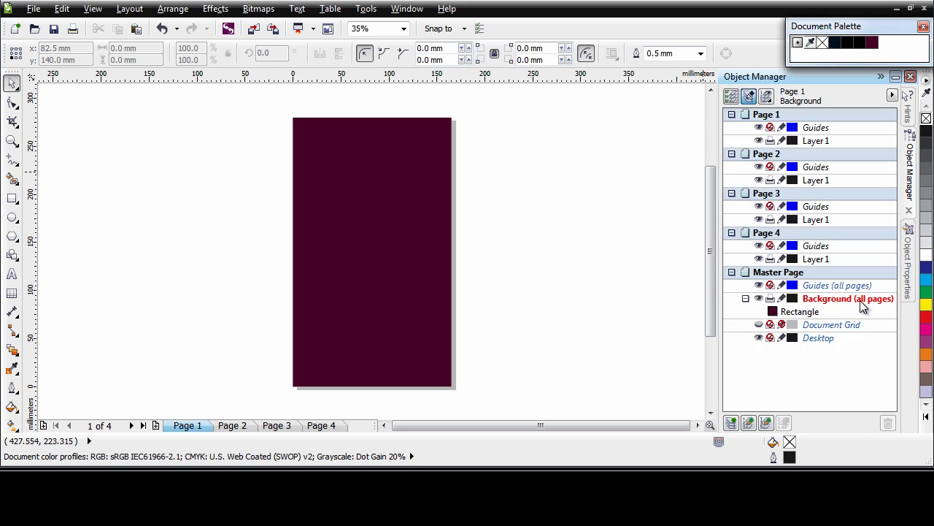
left_click(746, 299)
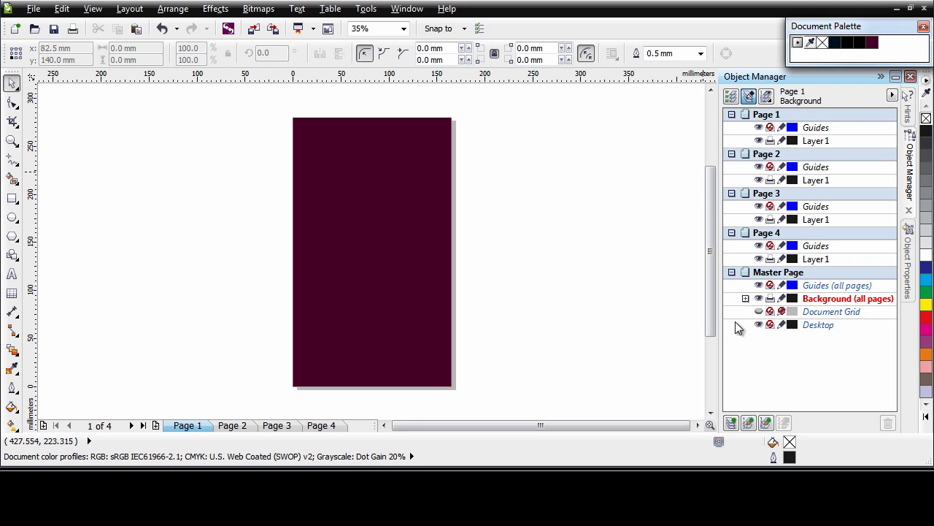
left_click(783, 300)
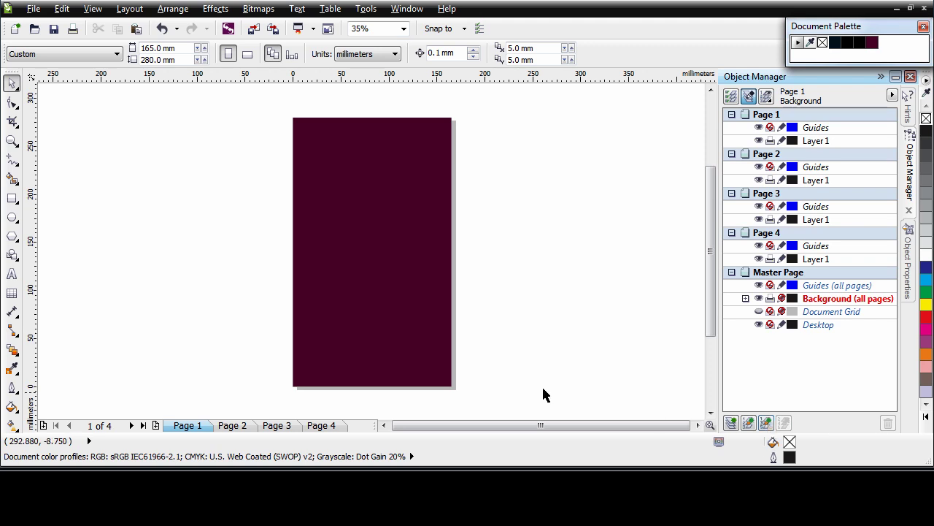
left_click(275, 425)
left_click(188, 425)
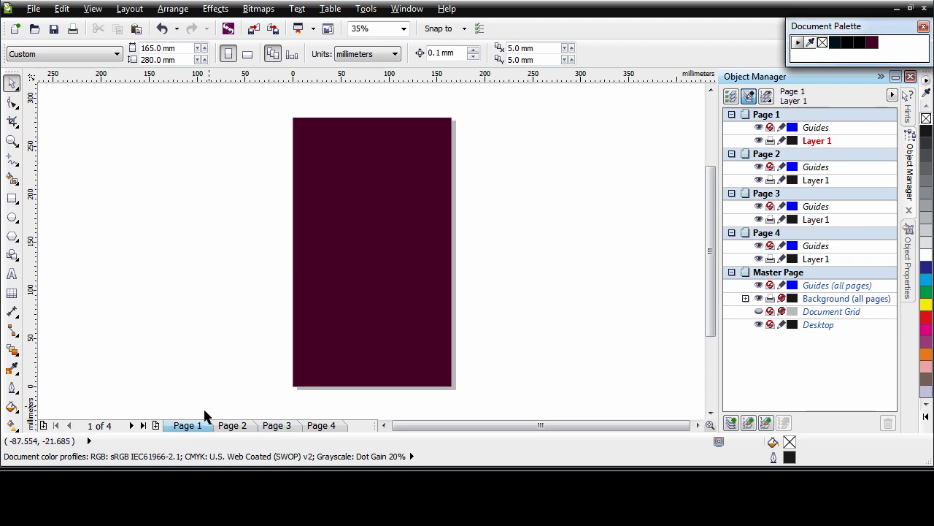
Step: Add a master layer for odd pages and name it Footer
left_click(767, 425)
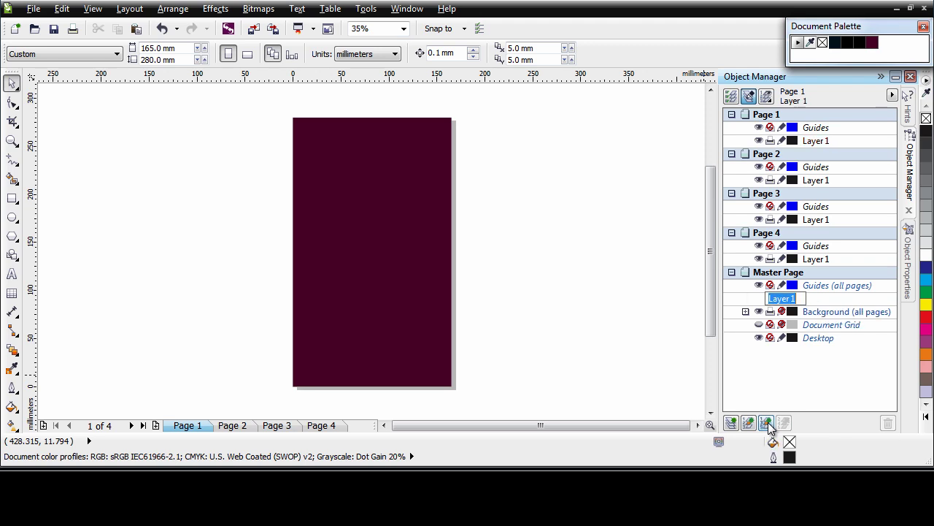
type("Footer")
key("Return")
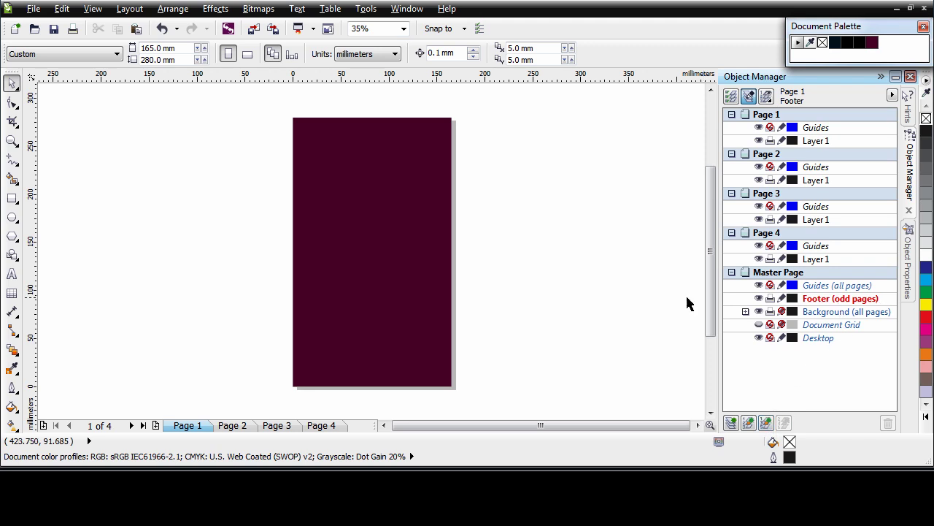
Step: Add the artistic text "B7 Pisces | Taste the difference" near the bottom of Page 1 on the Footer (odd pages) master layer
left_click(235, 426)
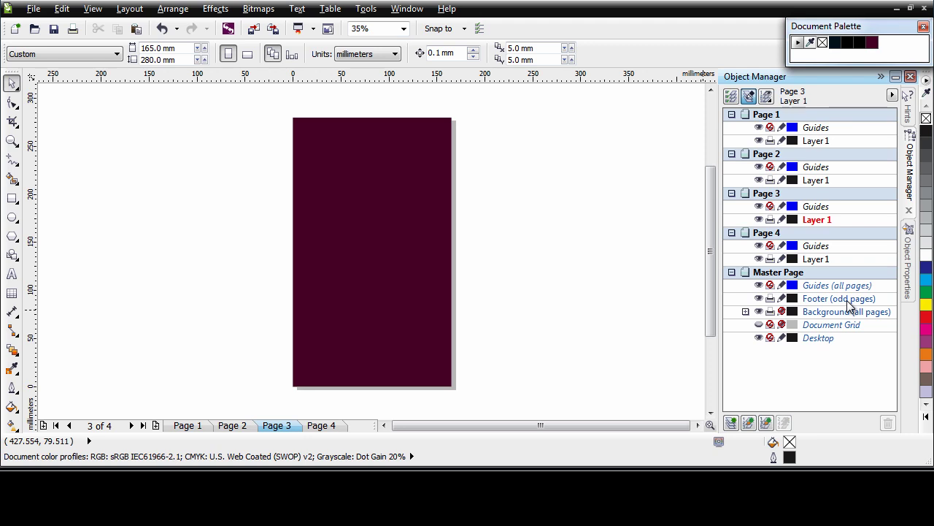
left_click(187, 427)
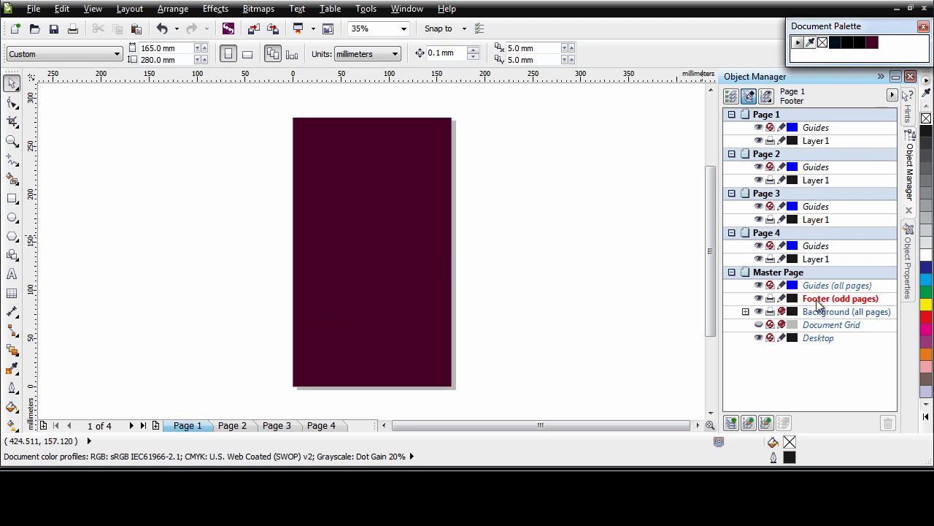
left_click(818, 304)
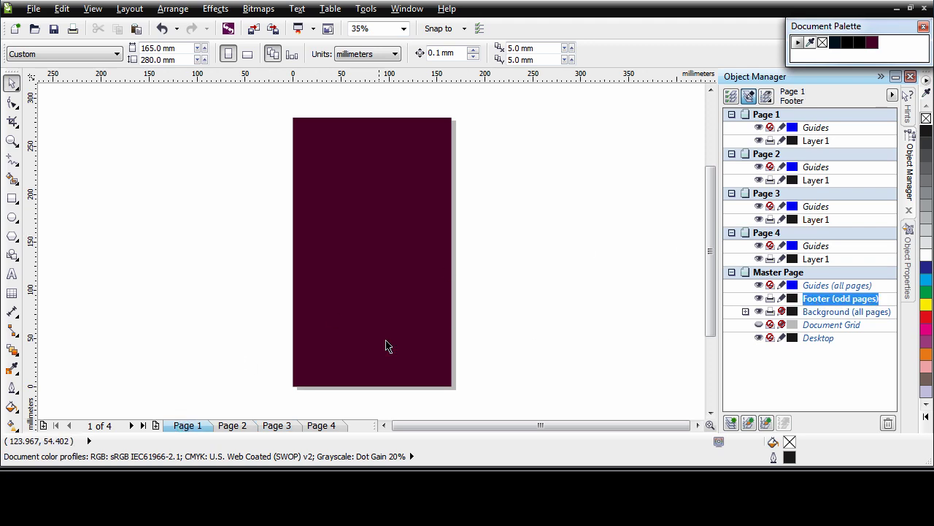
left_click(12, 274)
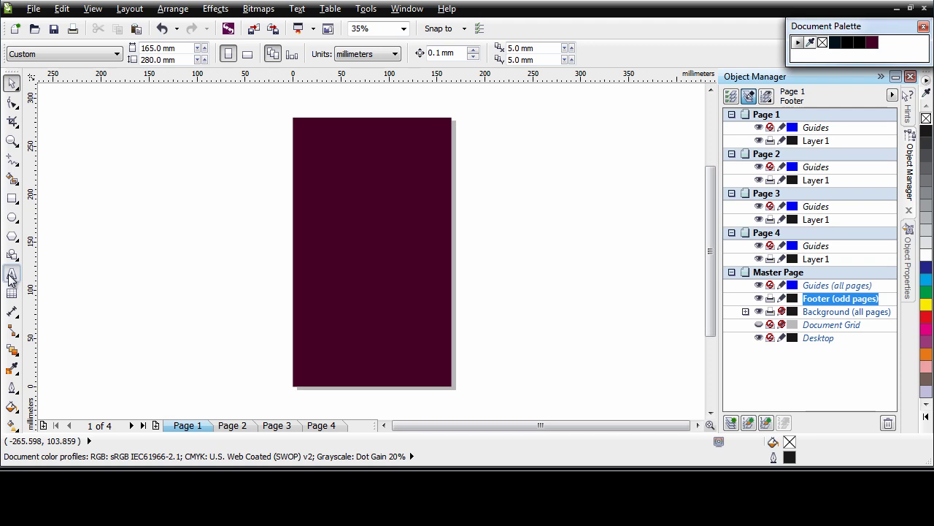
left_click(315, 356)
type("87 Pieces | Taste the difference")
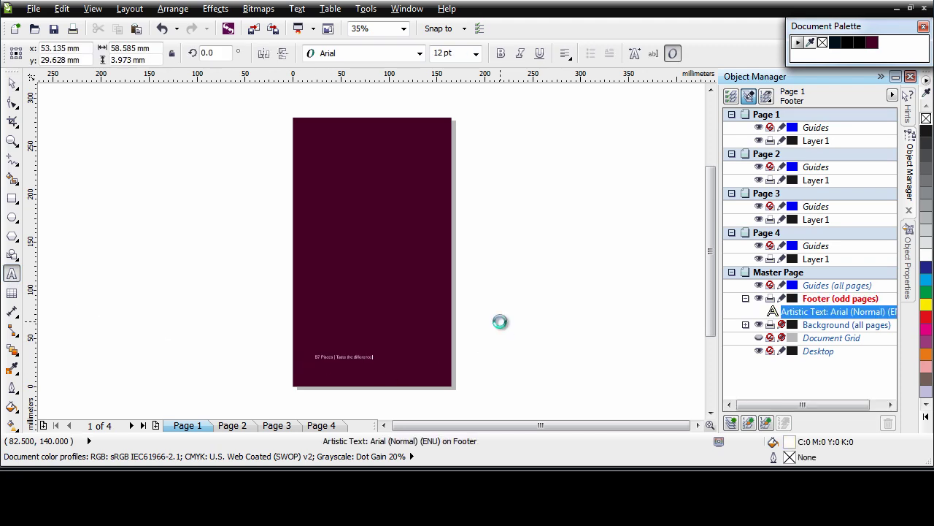
Step: Enlarge the odd-page footer text to about 127 mm wide and place it near the page's lower edge
left_click(12, 83)
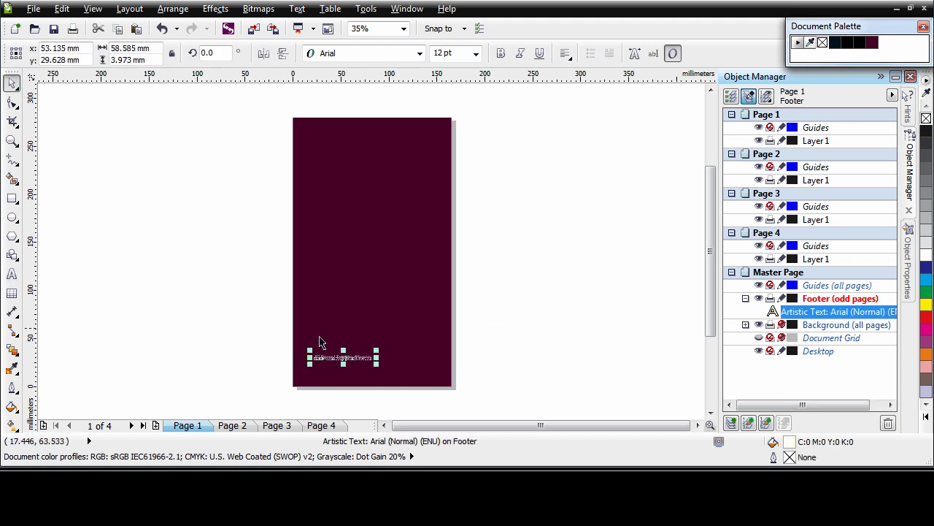
left_click_drag(376, 364, 438, 394)
left_click_drag(319, 356, 318, 365)
left_click(520, 364)
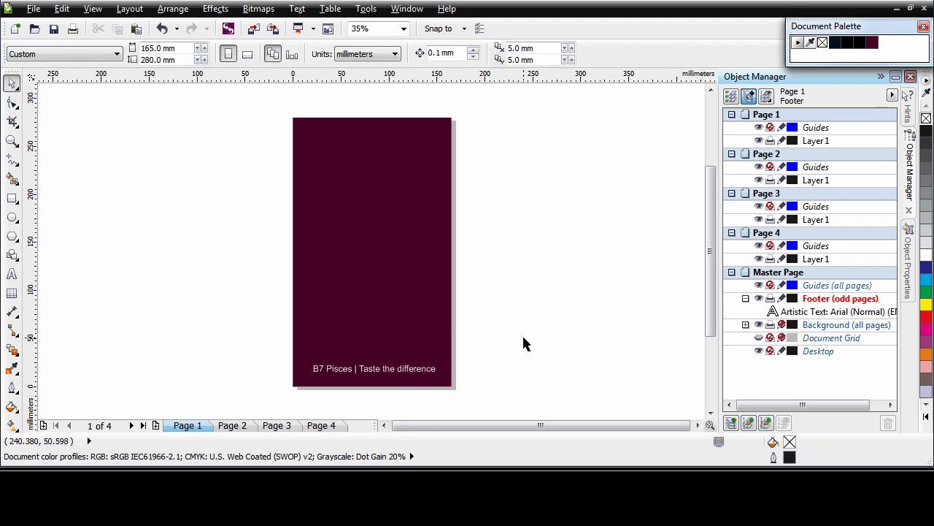
Step: Set the odd-page footer text to 12 pt with a white uniform fill
left_click(407, 370)
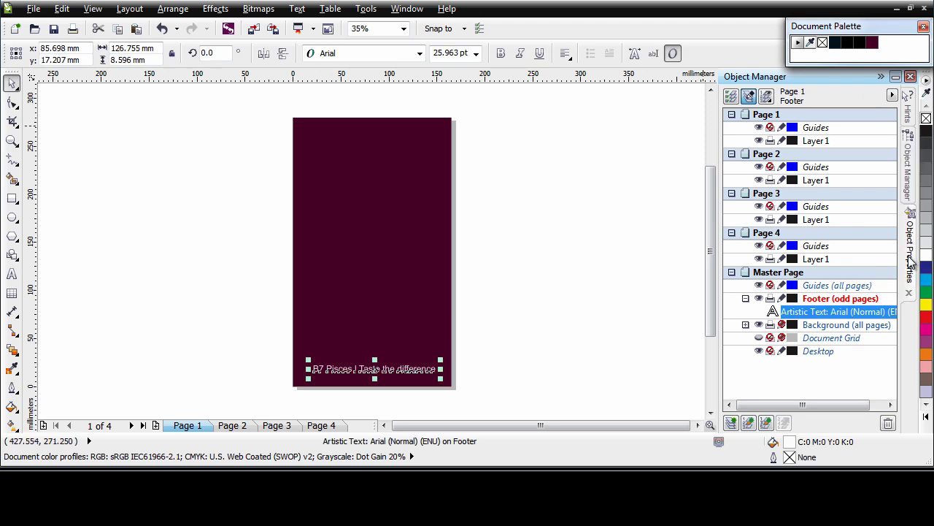
key("alt+Return")
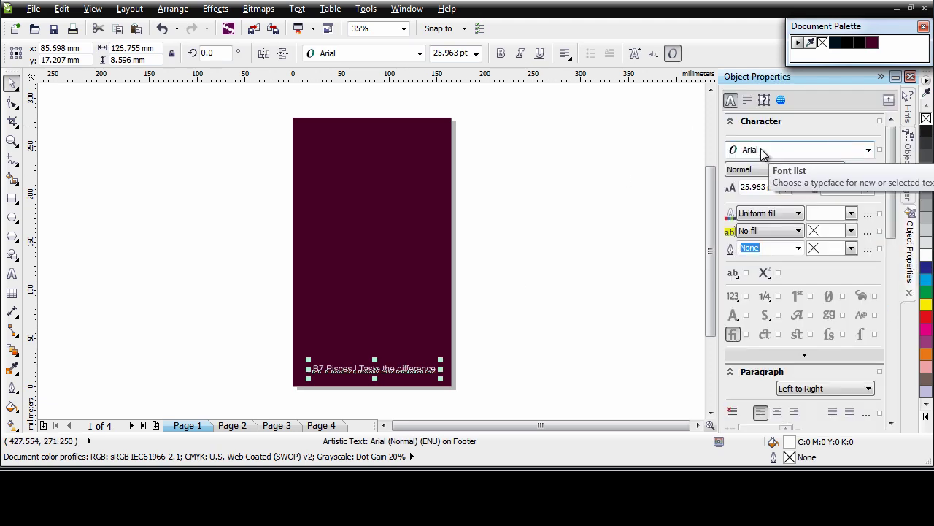
left_click(759, 187)
type("12")
key("Return")
left_click(851, 214)
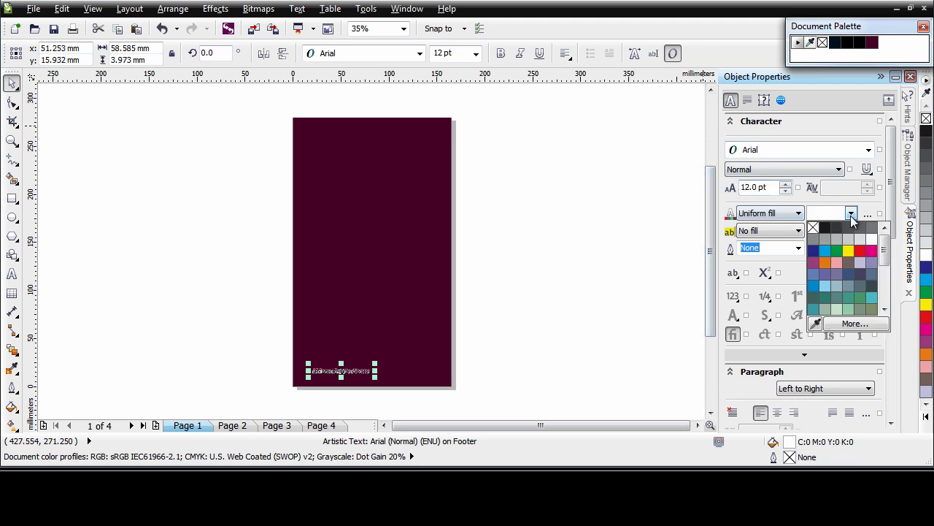
left_click(872, 239)
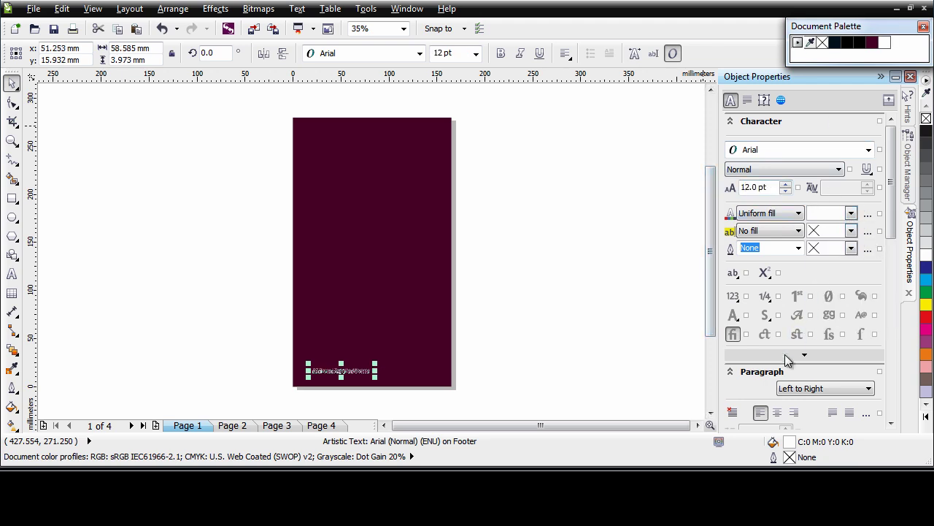
Step: Move the odd-page footer text to the middle of the page's lower edge and check Pages 2 and 3
left_click_drag(350, 374, 376, 373)
left_click(559, 373)
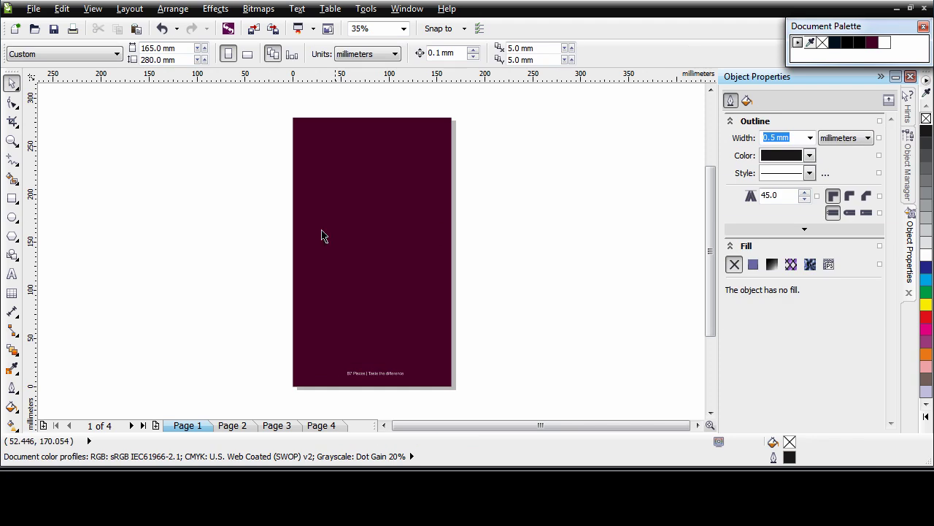
left_click(234, 425)
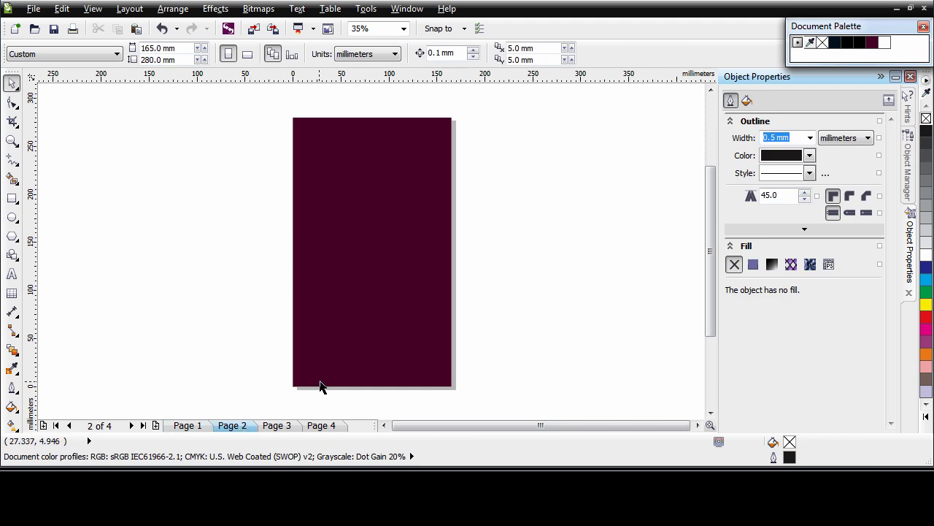
left_click(286, 427)
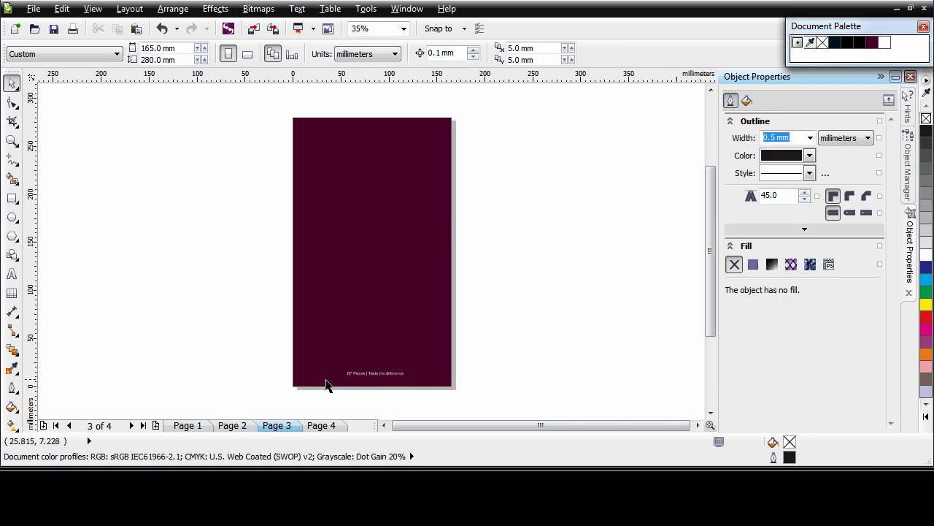
Step: Add a master layer for even pages from Page 2 and name it Footer
left_click(908, 175)
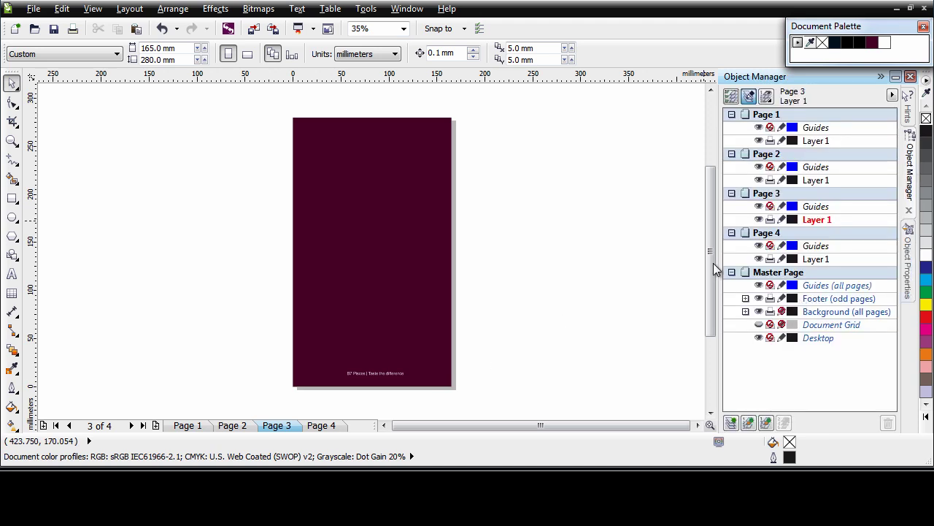
left_click(232, 427)
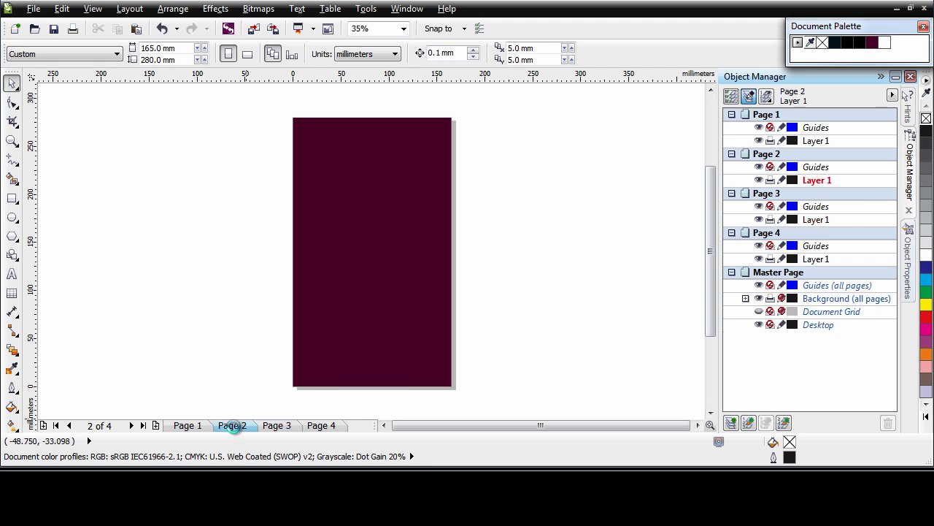
left_click(785, 424)
type("Footer")
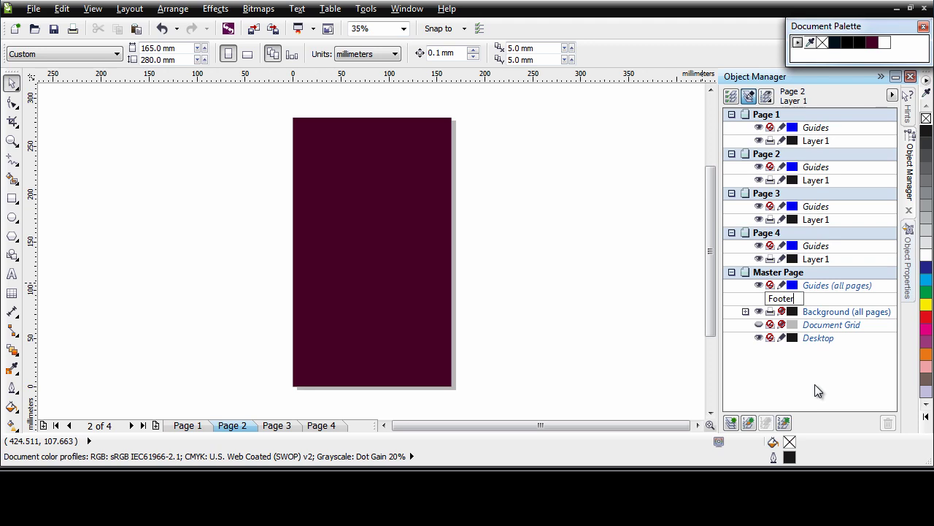
key("Return")
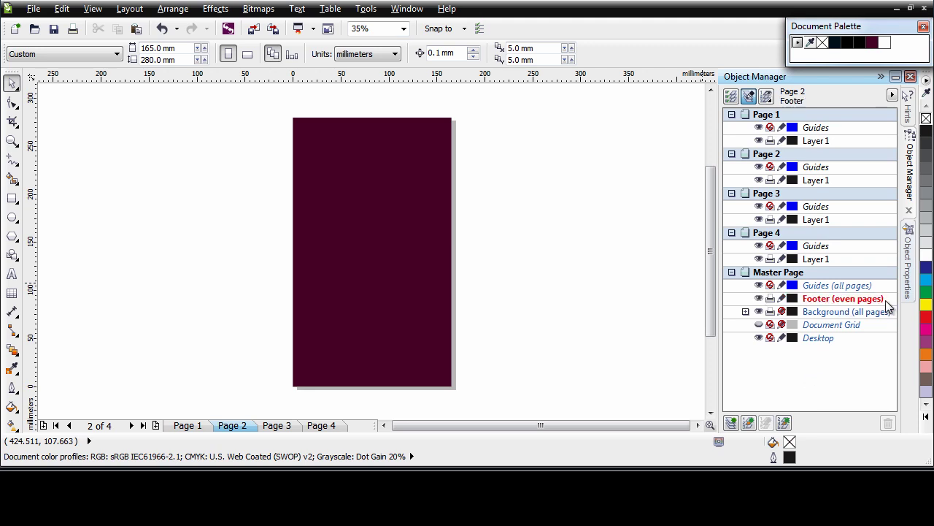
Step: Add the artistic text "The flavors of the world" near the bottom of Page 2 on the Footer (even pages) layer
left_click(853, 300)
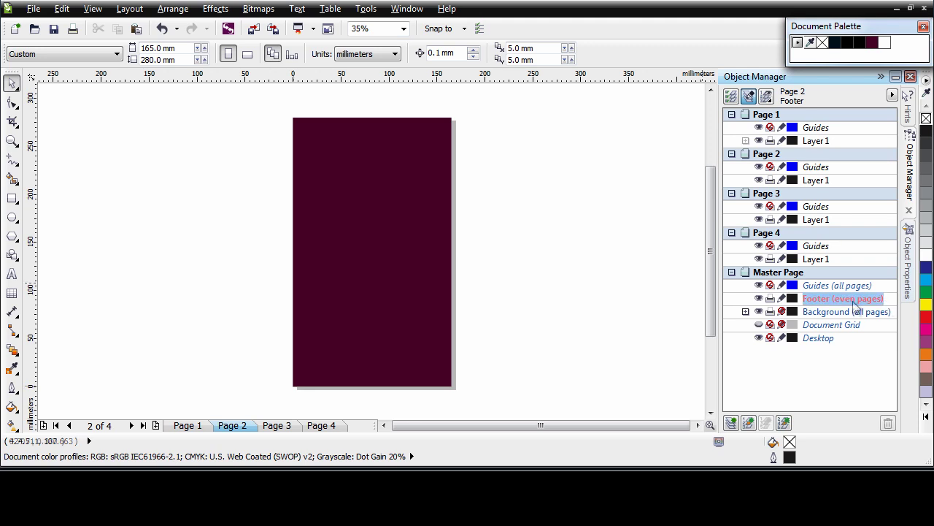
left_click(11, 276)
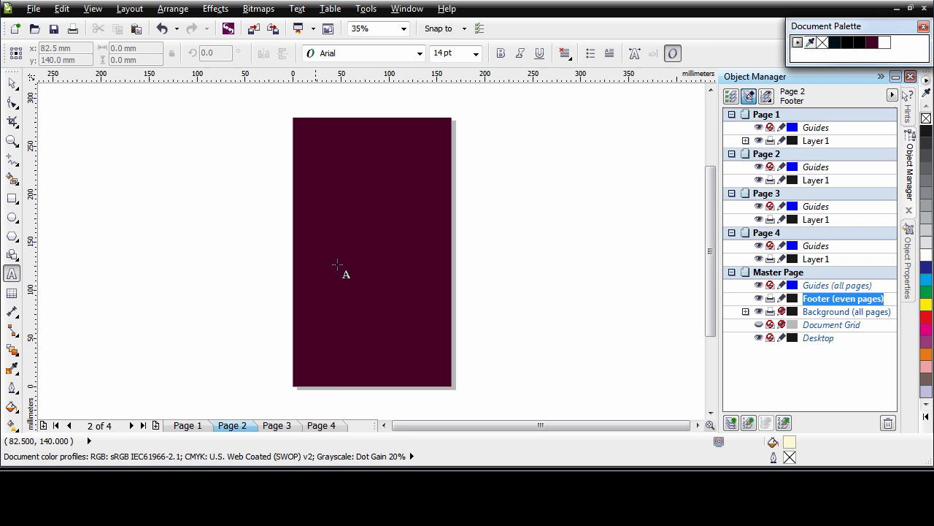
left_click(300, 362)
key("ctrl+v")
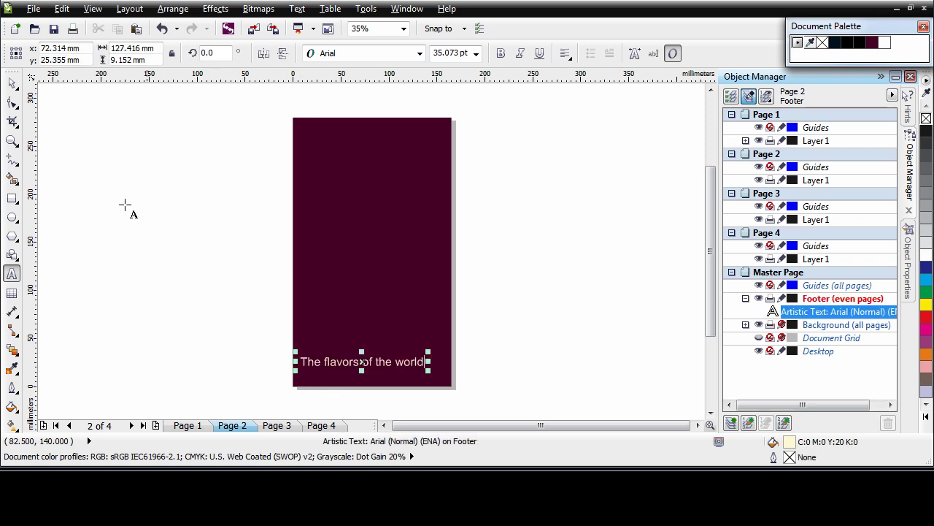
Step: Set the even-page footer text to 12 pt with a white uniform fill
left_click(12, 82)
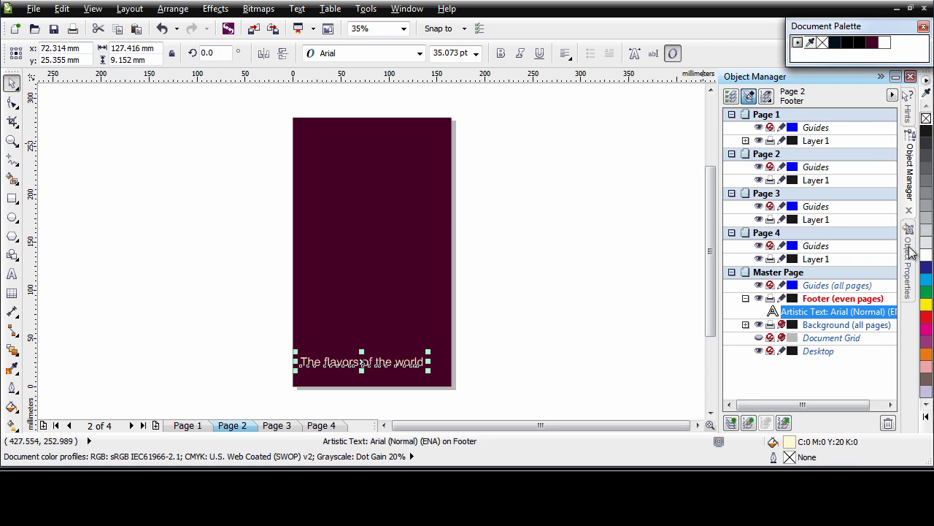
left_click(914, 253)
left_click_drag(773, 188, 720, 188)
type("12")
key("Return")
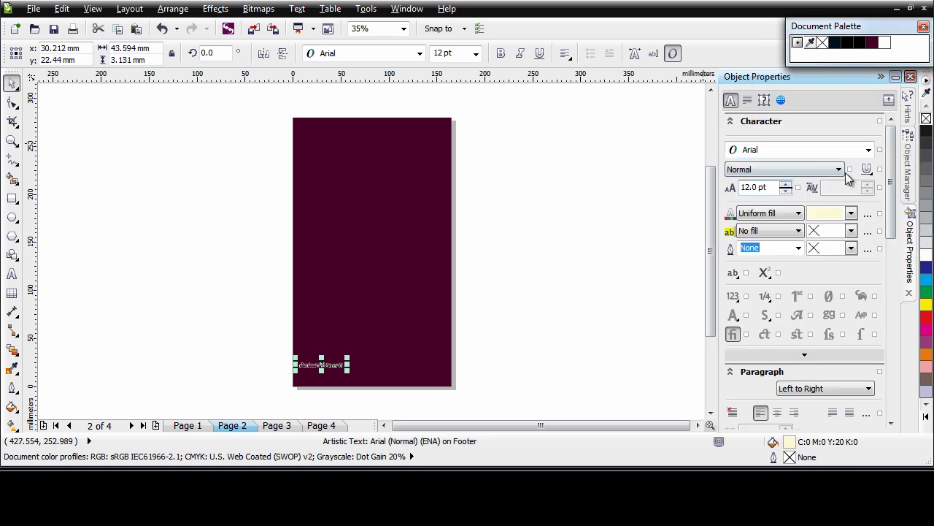
left_click(851, 213)
left_click(873, 240)
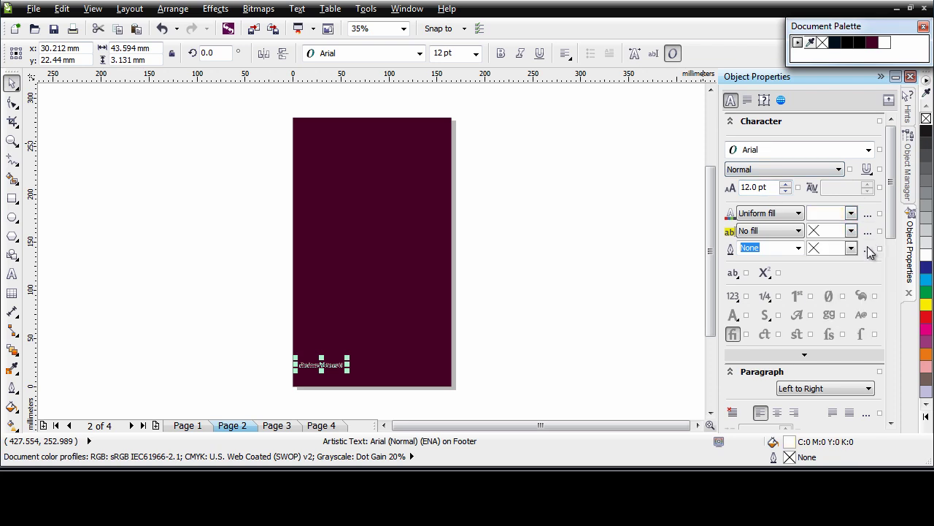
Step: Move the even-page footer text to the lower-right corner of the page and align it right
left_click_drag(320, 366, 415, 373)
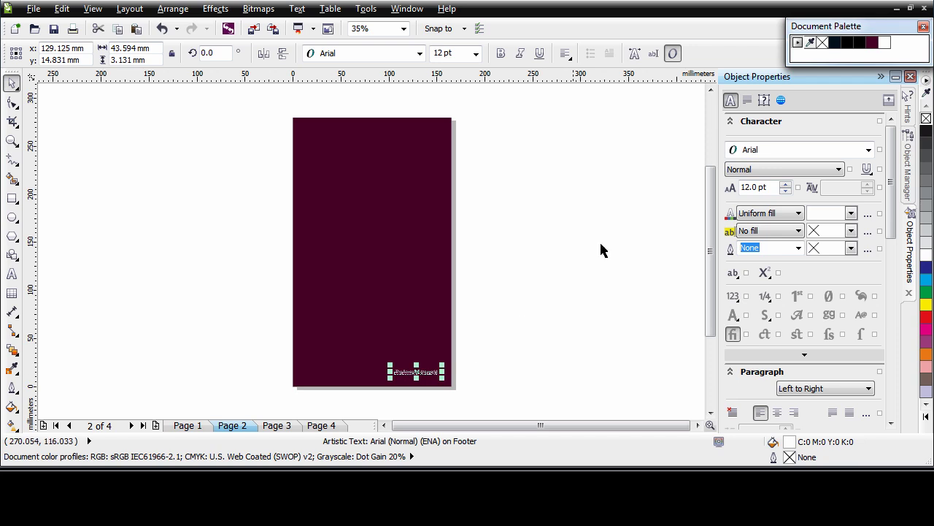
left_click(794, 415)
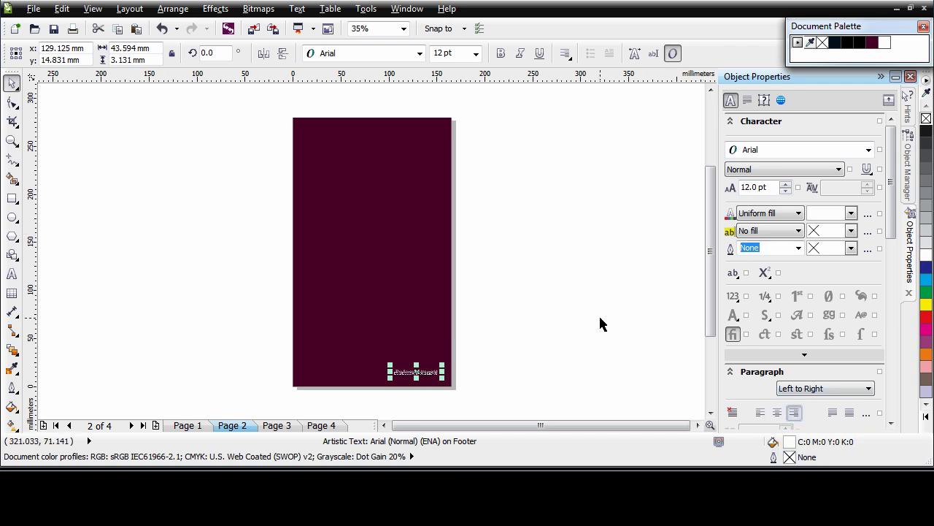
left_click(909, 172)
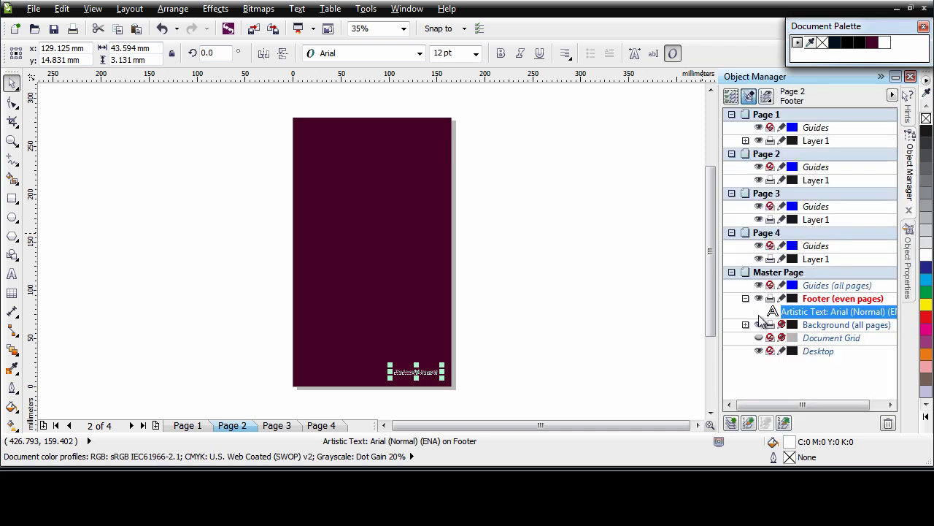
left_click(255, 325)
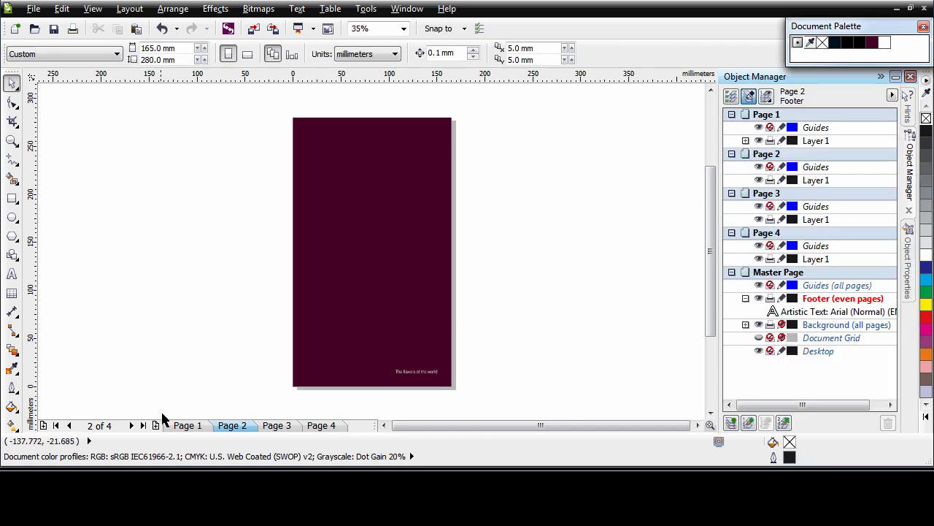
Step: Check the odd and even footers on Pages 1 to 4
left_click(188, 426)
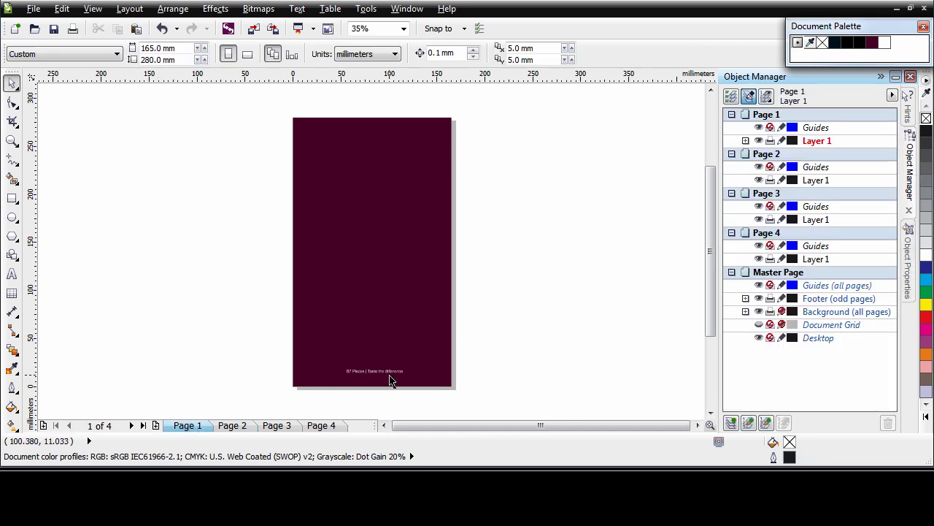
left_click(241, 426)
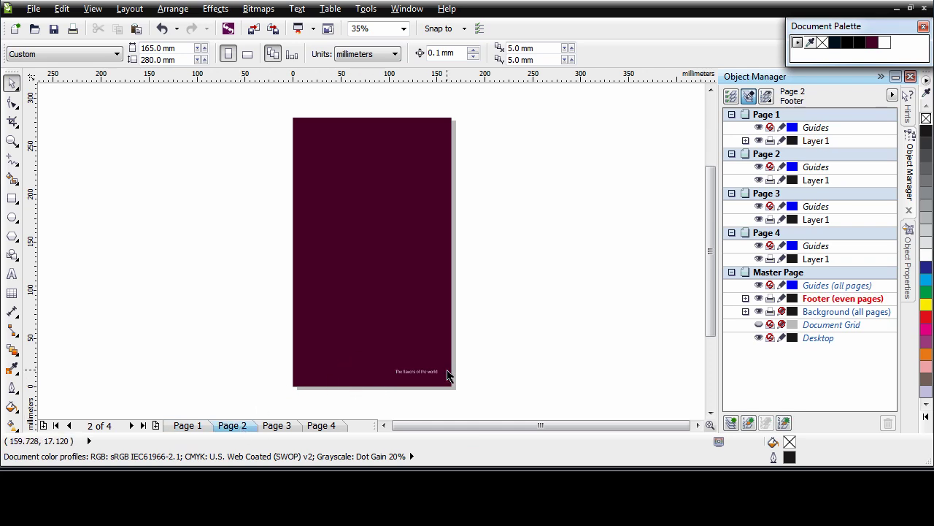
left_click(291, 426)
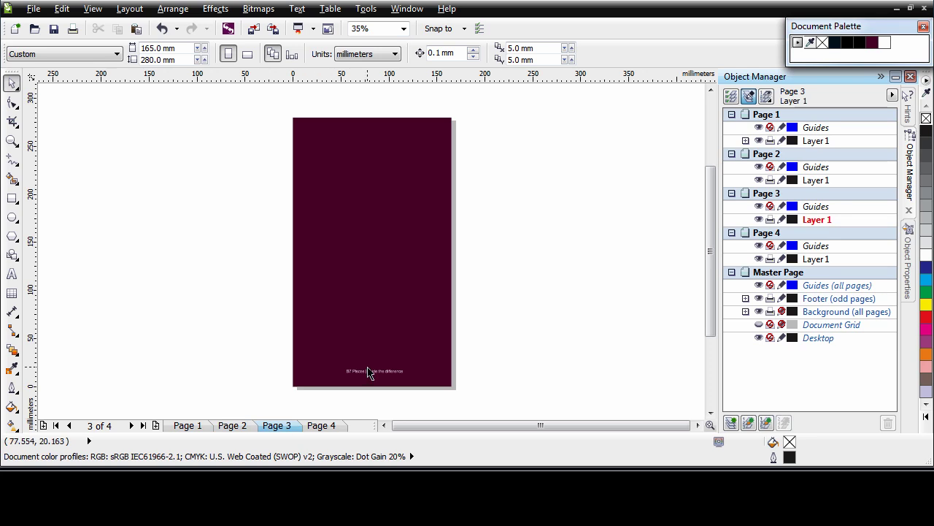
left_click(328, 427)
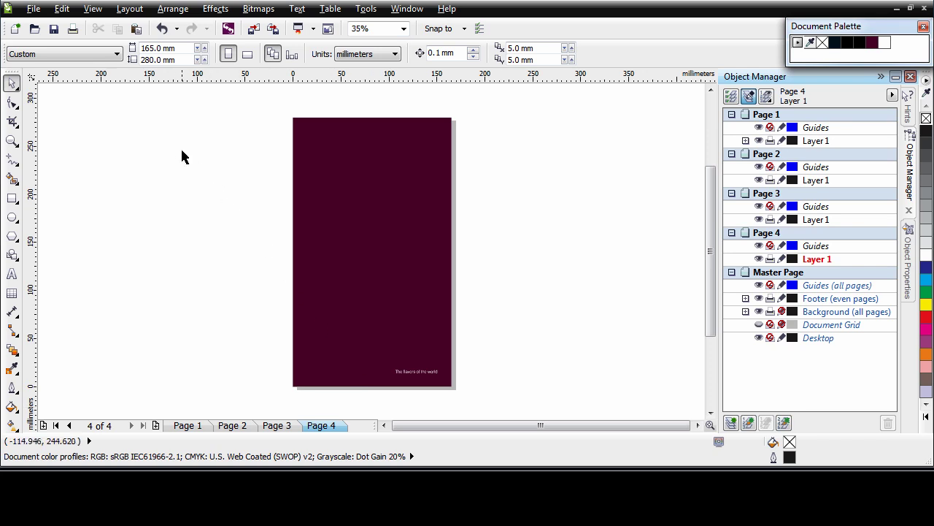
Step: Insert a page number on all pages
left_click(132, 10)
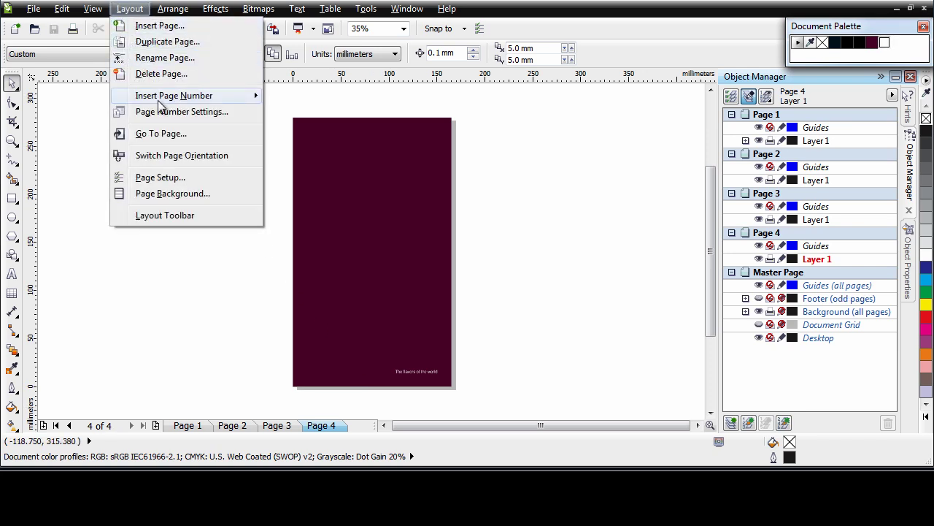
mouse_move(165, 100)
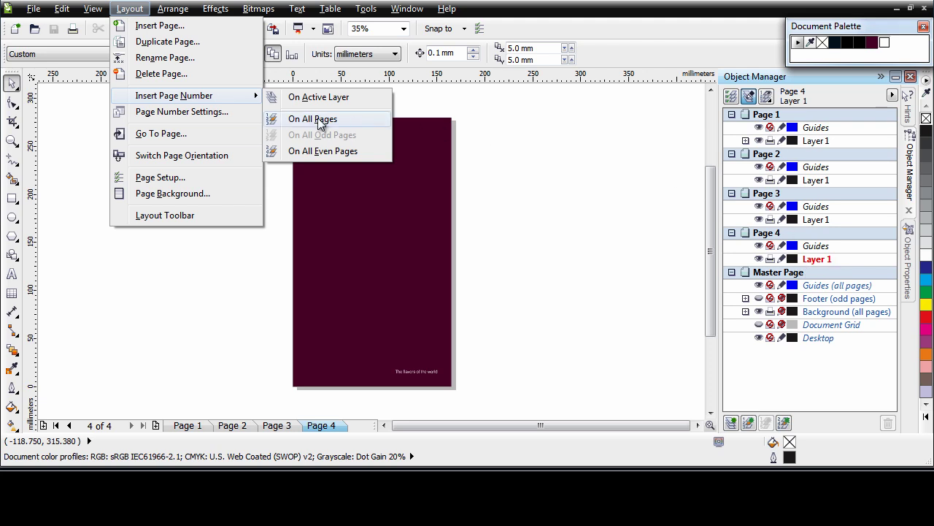
left_click(308, 118)
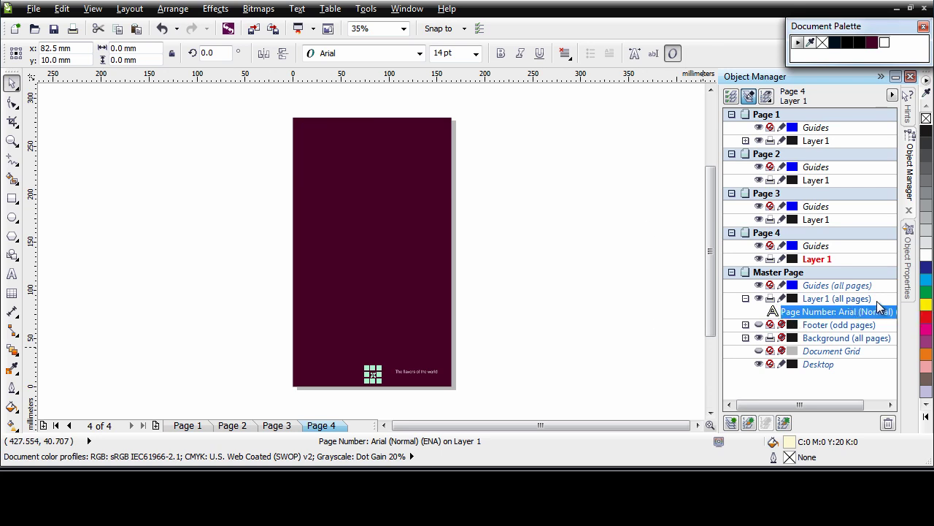
Step: Rename the all-pages master layer that holds the page number as Number
left_click(824, 299)
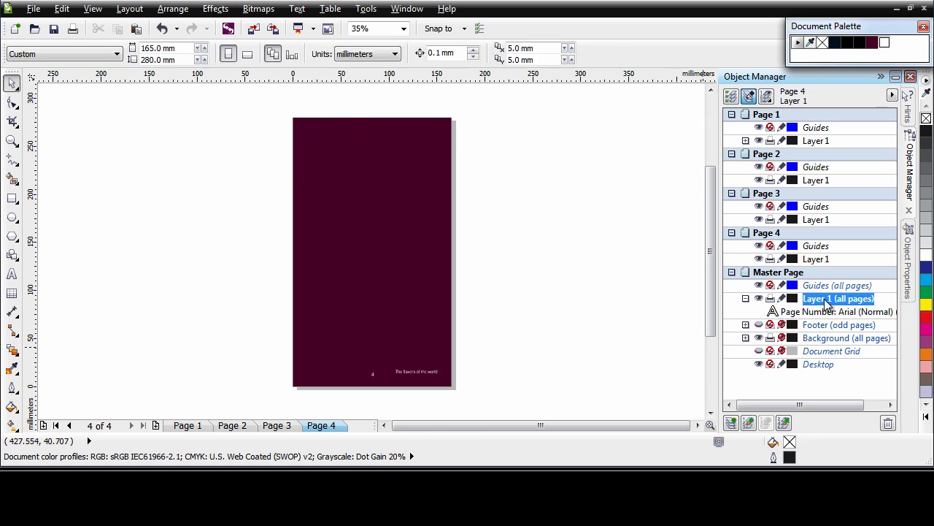
left_click(827, 304)
type("Number")
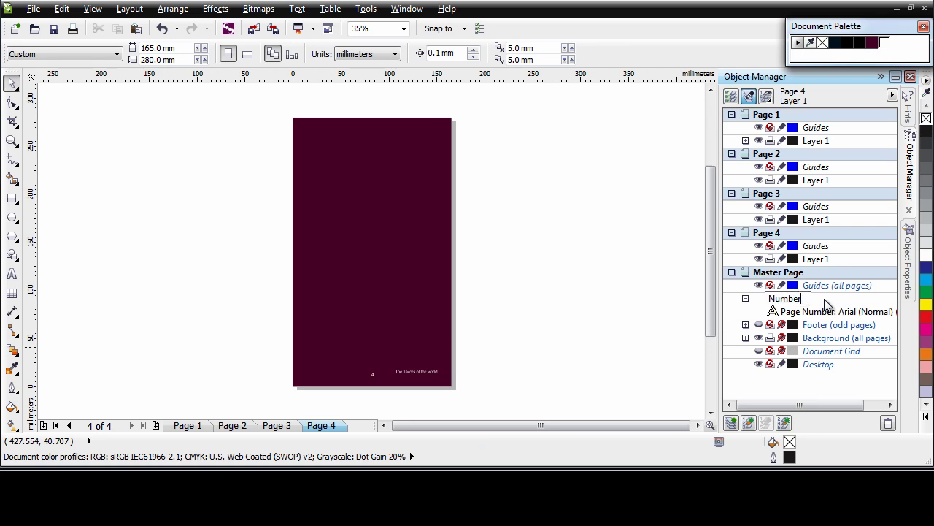
key("Return")
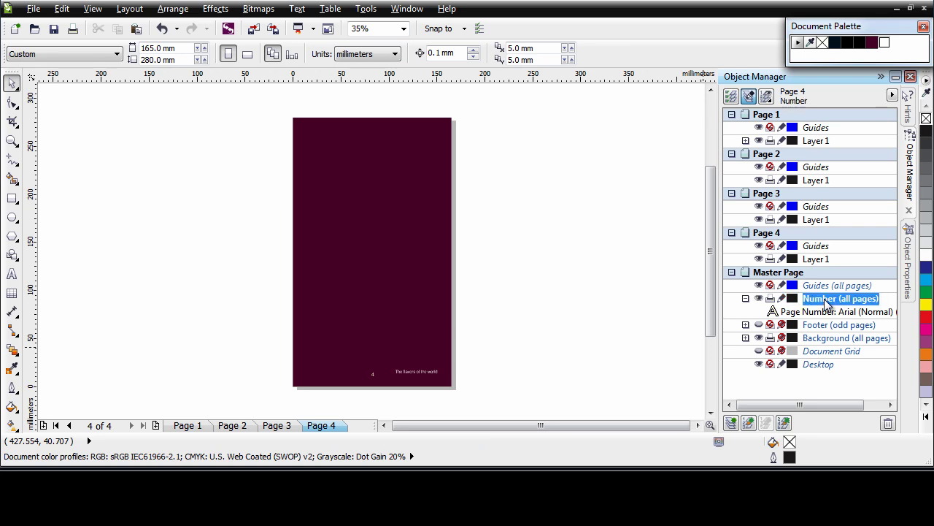
Step: Move the page number on Page 1 to the page's lower-right corner, at about X 156 mm, Y 15 mm
left_click(188, 425)
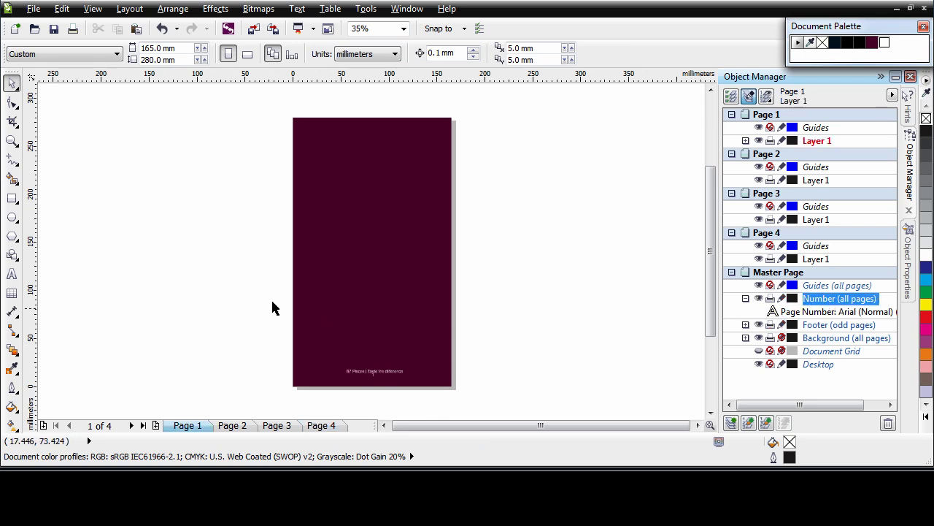
left_click(11, 140)
left_click_drag(284, 336, 514, 400)
left_click(12, 83)
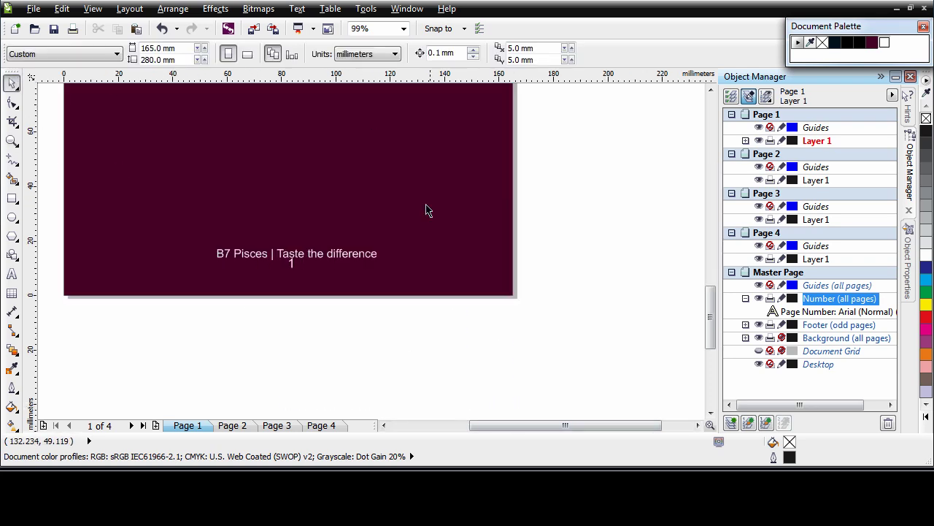
left_click(294, 265)
left_click_drag(293, 264, 500, 258)
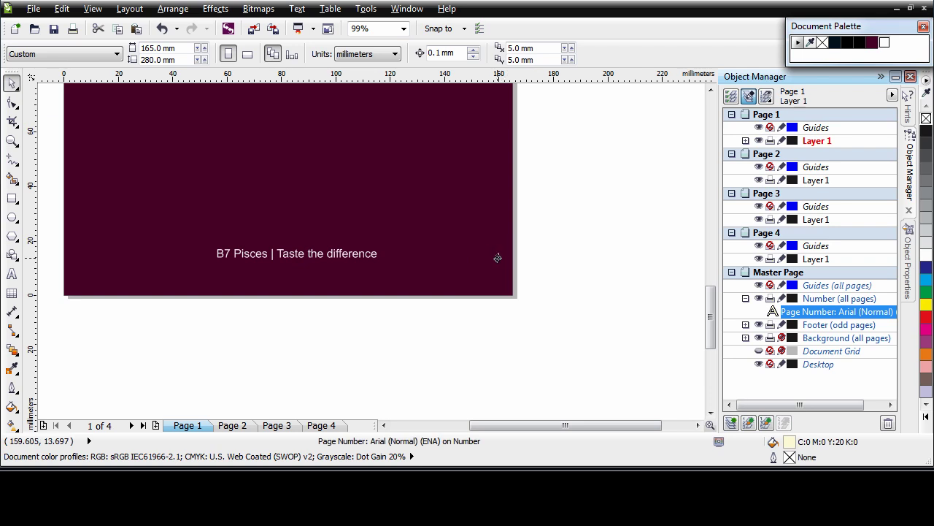
left_click(488, 253)
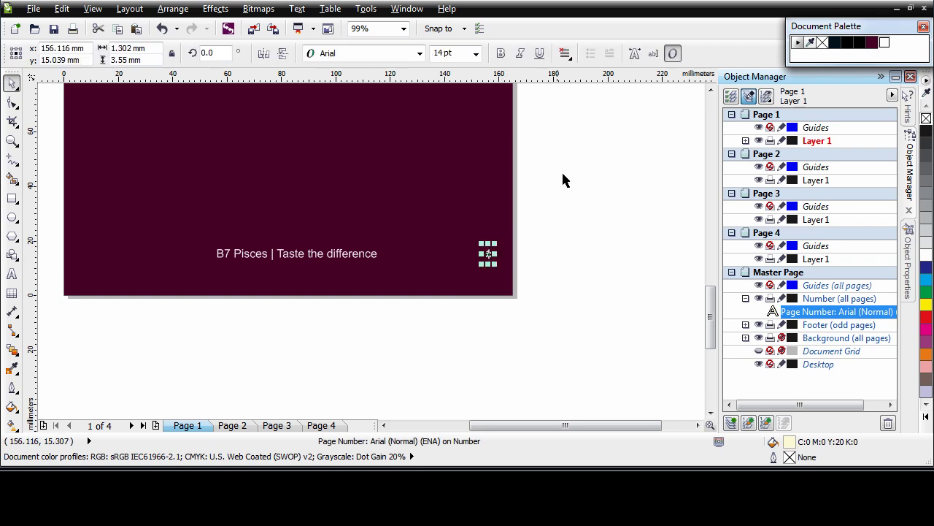
Step: Set the page number's font size to 72 pt
left_click(910, 275)
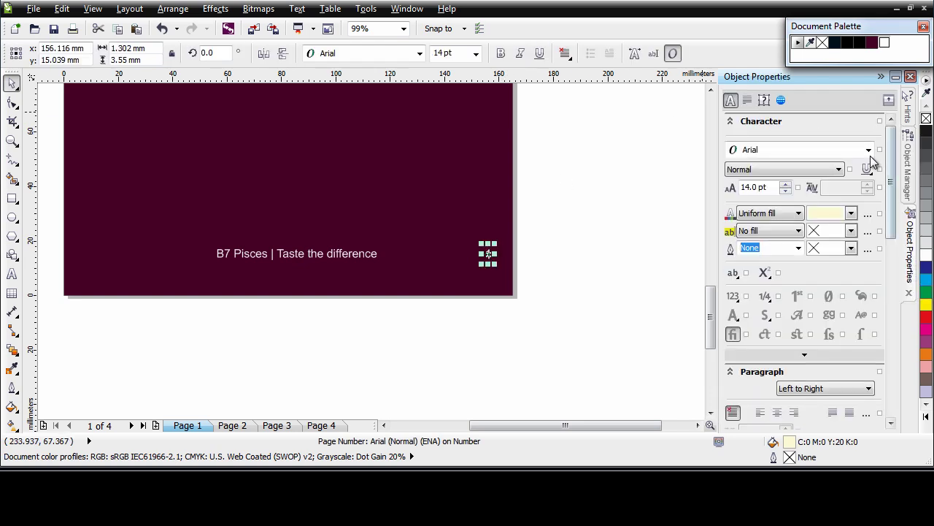
left_click_drag(771, 187, 741, 186)
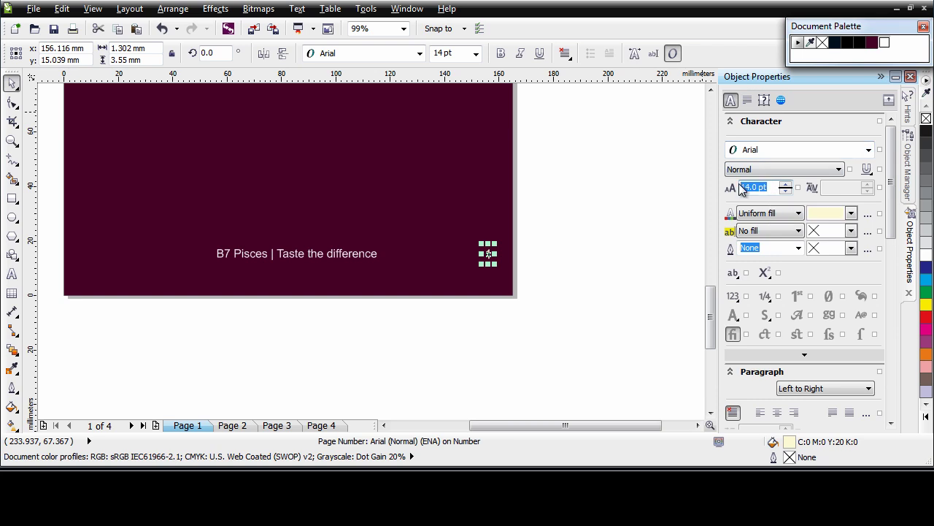
key("BackSpace")
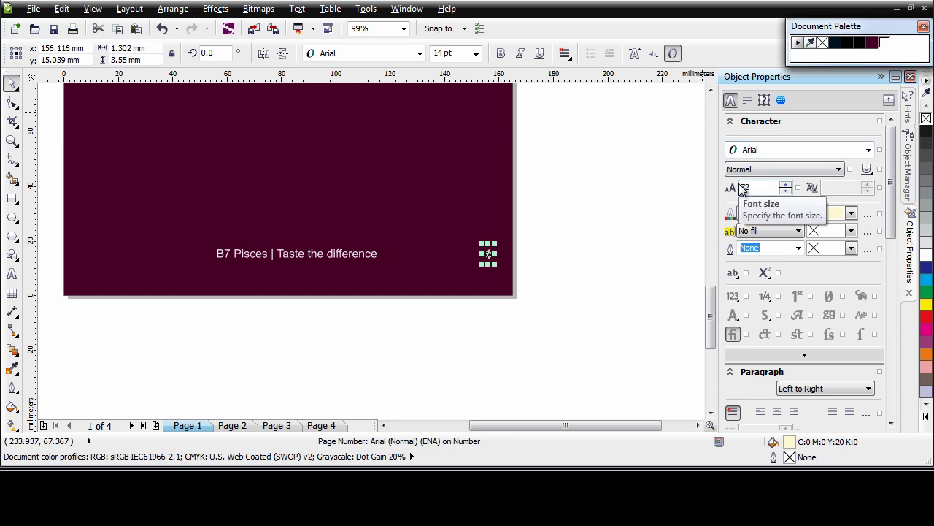
type("72")
Step: Set the page number's uniform fill to the CMYK colour C 40, M 95, Y 44, K 20
left_click(851, 213)
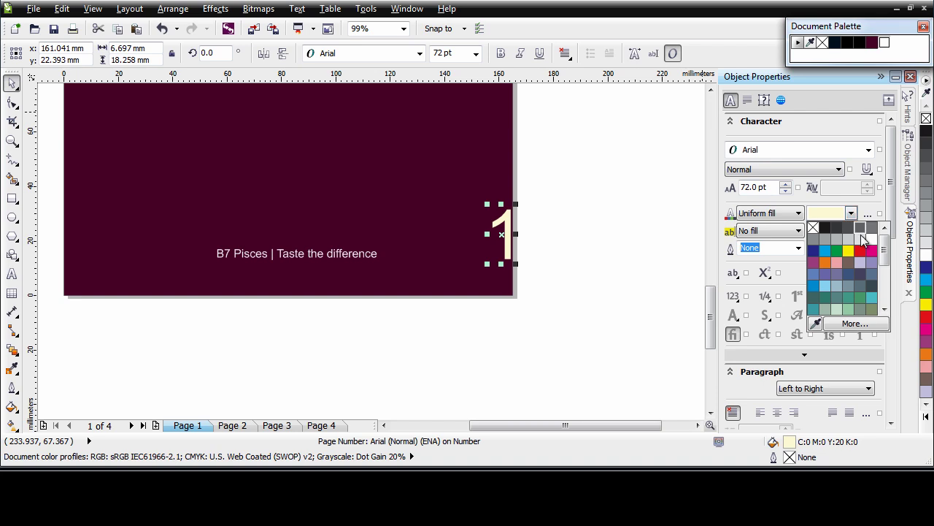
left_click(862, 326)
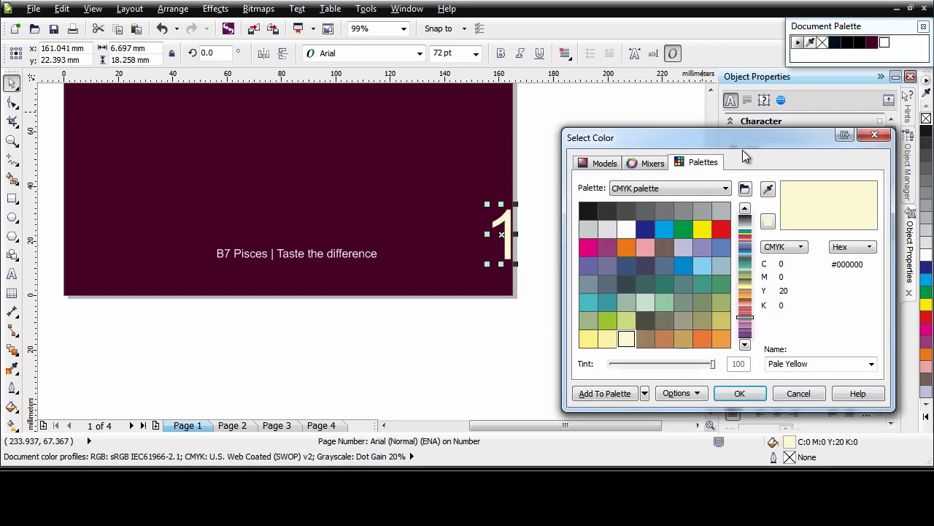
left_click_drag(747, 138, 750, 81)
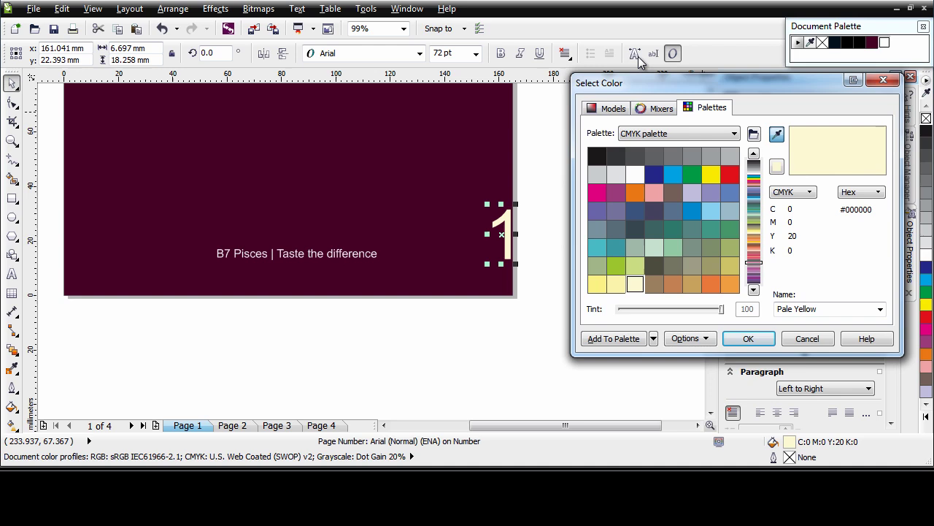
left_click(610, 108)
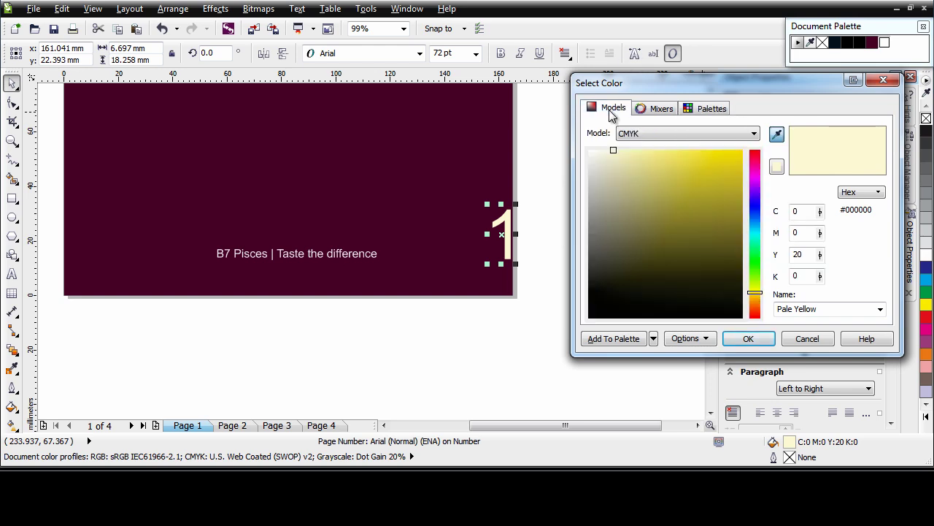
left_click(804, 213)
type("40")
key("Tab")
type("95")
key("Tab")
type("44")
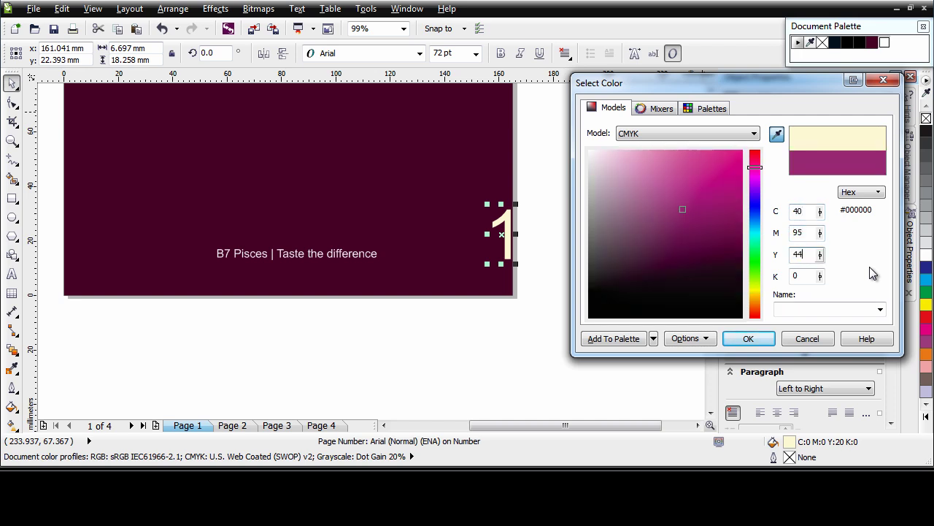
key("Tab")
type("20")
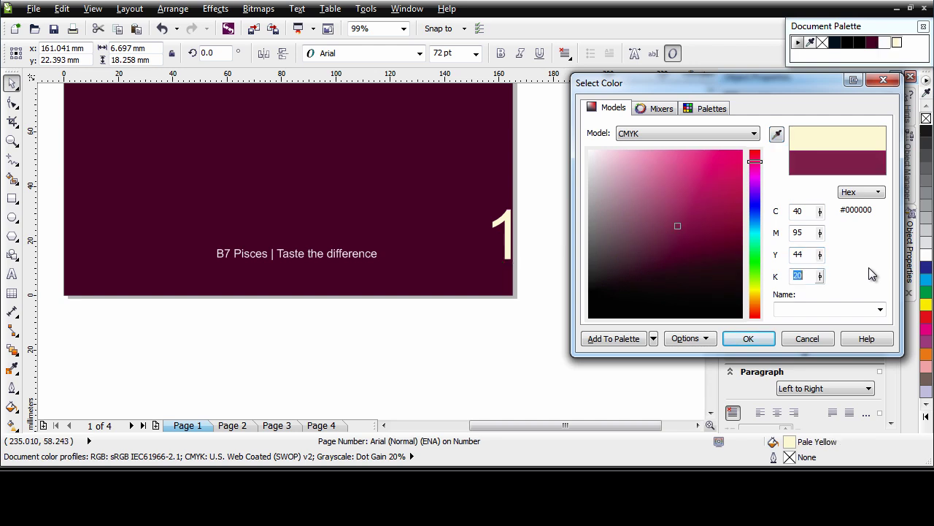
left_click(750, 341)
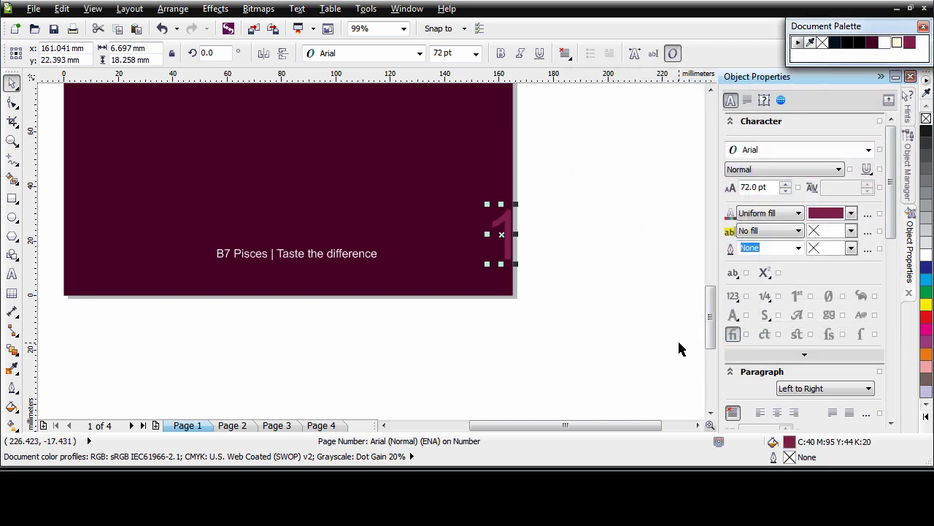
Step: Shift the enlarged page number inward and slightly down from the page edge, and check its placement on Pages 2 to 4
left_click_drag(502, 236, 482, 247)
left_click(500, 337)
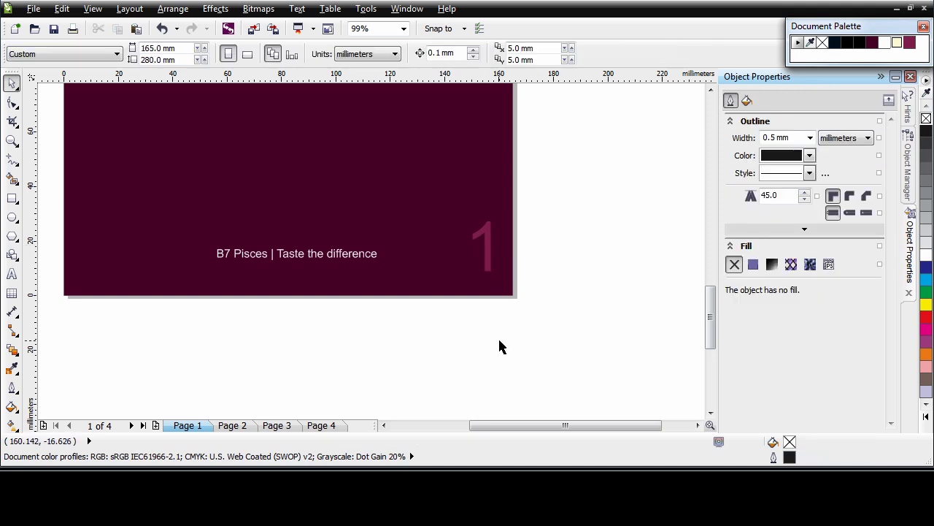
left_click(252, 427)
left_click(283, 429)
left_click(324, 429)
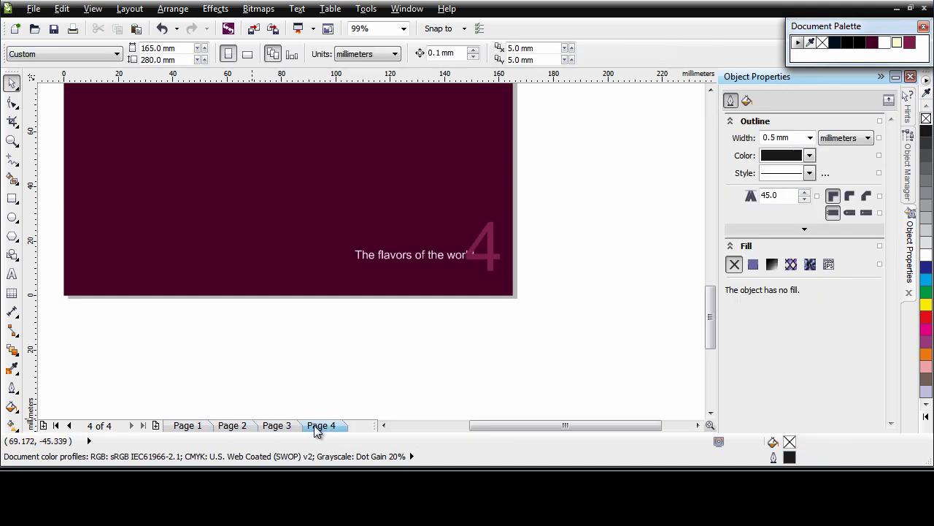
left_click(198, 427)
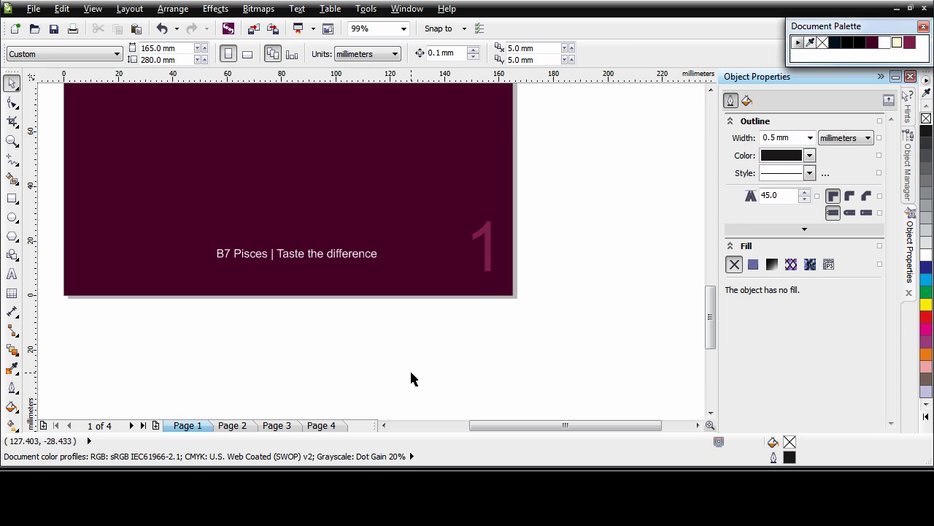
Step: Configure the page numbering to start at number 2 on page 2, keeping the 1, 2, 3, 4, 5 style
left_click(130, 9)
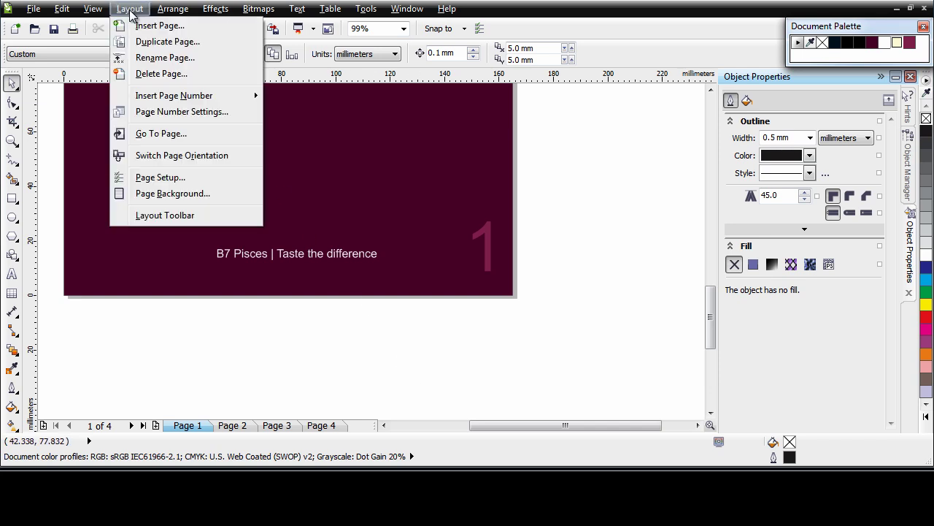
left_click(191, 112)
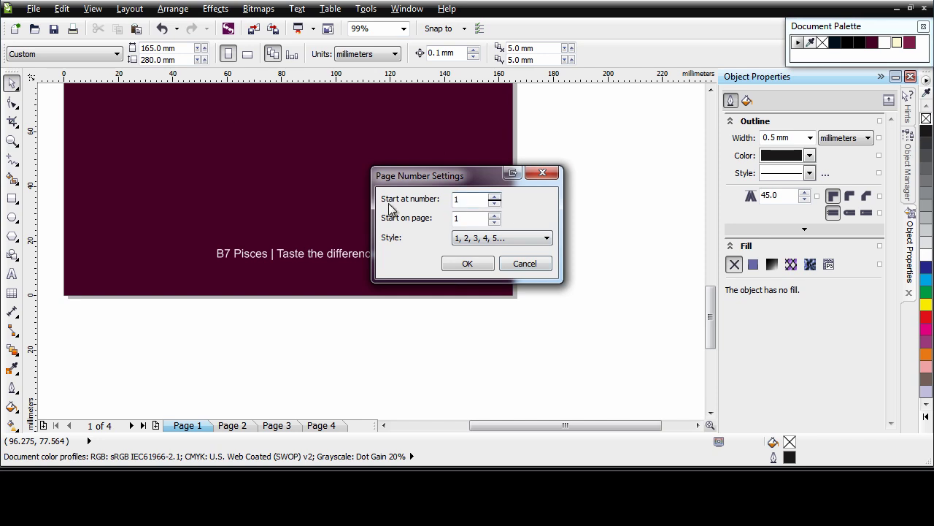
left_click_drag(455, 183, 584, 194)
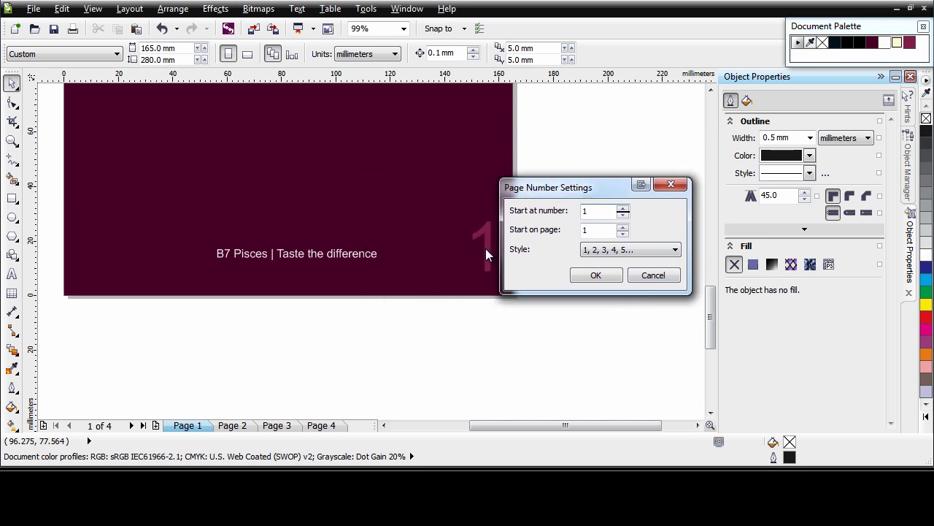
left_click_drag(591, 211, 576, 235)
type("22")
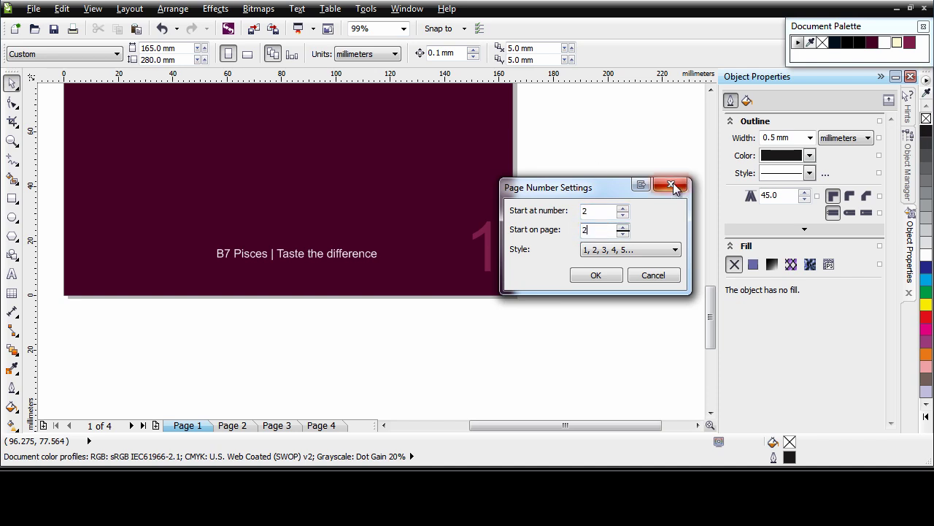
left_click(677, 250)
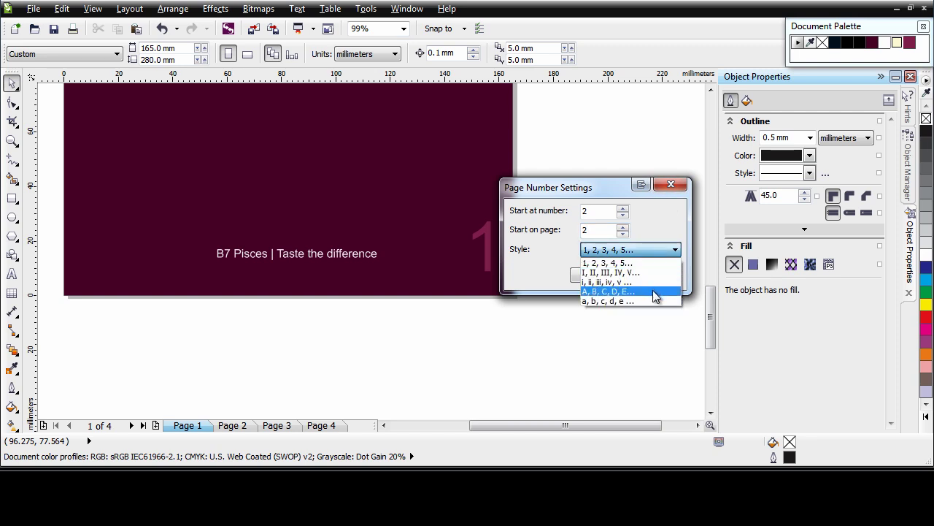
left_click(665, 226)
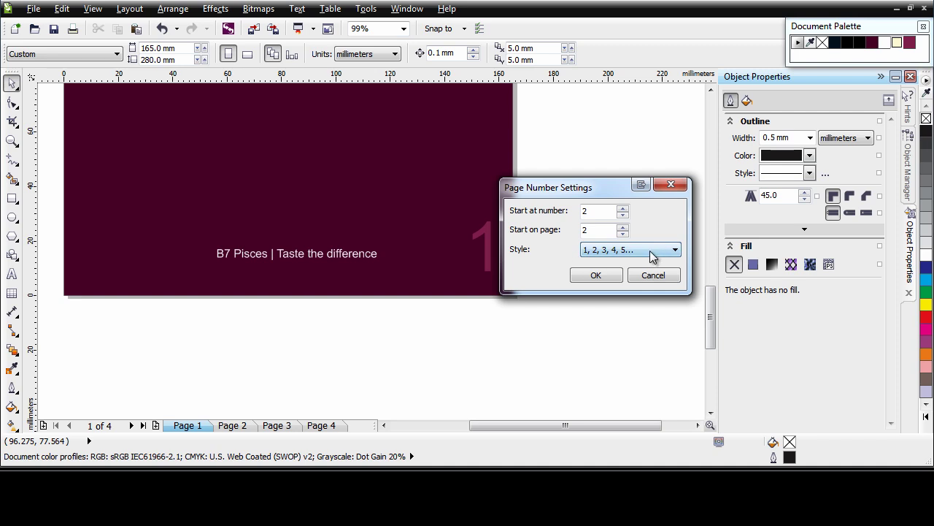
left_click(597, 277)
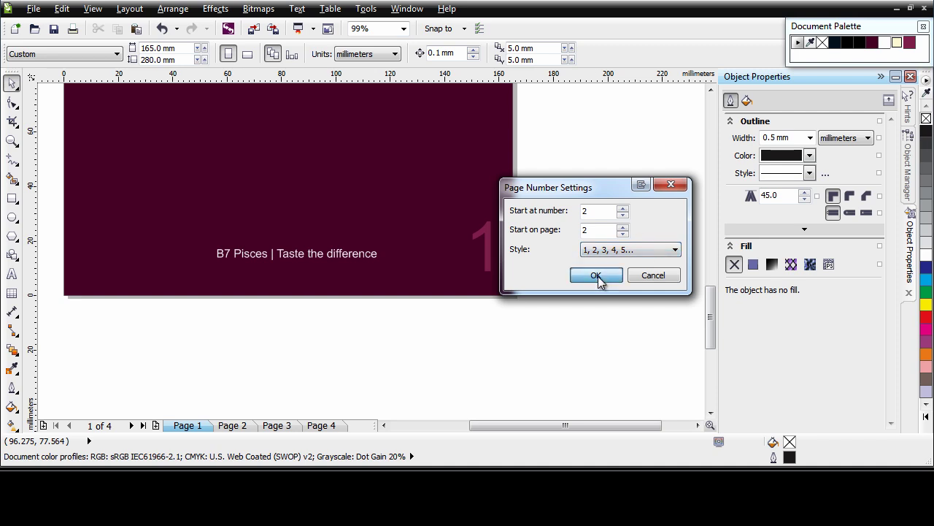
Step: Review the numbering on Pages 2, 3 and 4, and return to Page 1
left_click(242, 426)
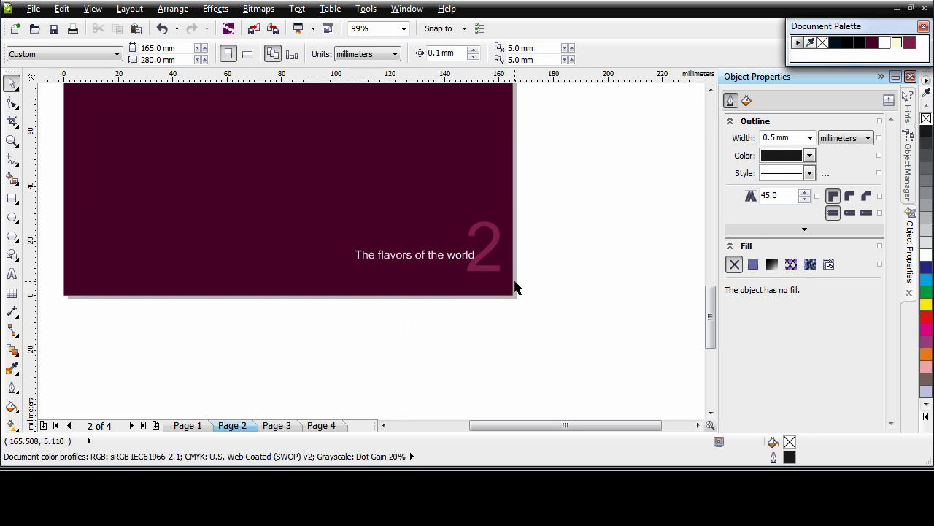
left_click(288, 427)
left_click(321, 427)
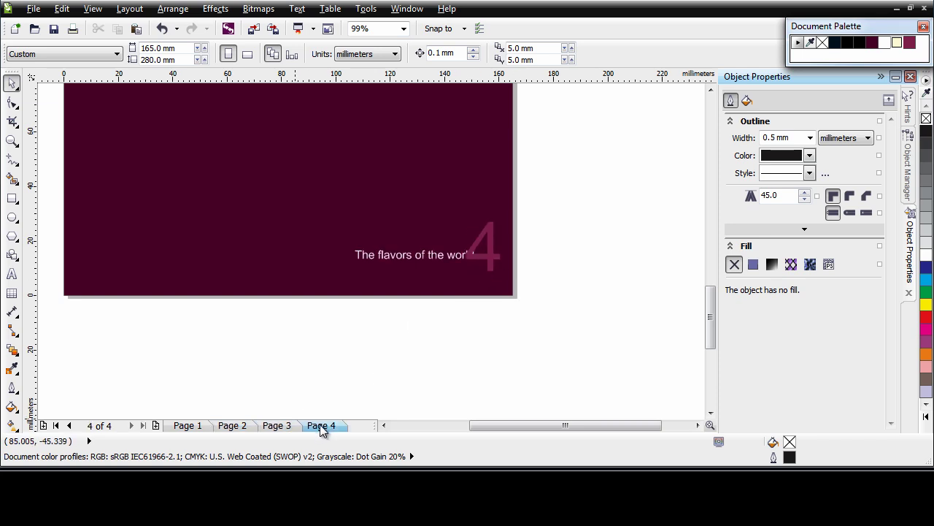
left_click(188, 431)
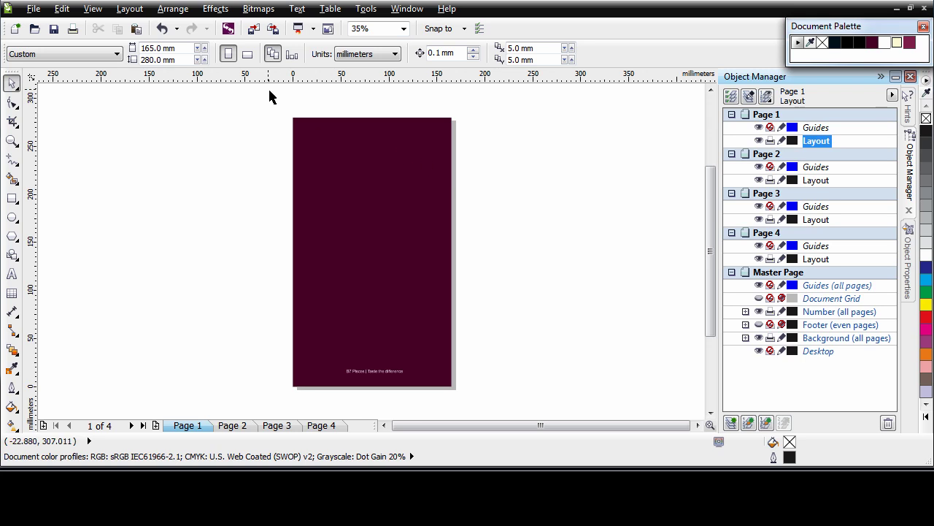
Step: Show the Layout tools and draw a cyan-outlined rectangle about 123 × 159 mm, centred on Page 1
left_click(136, 10)
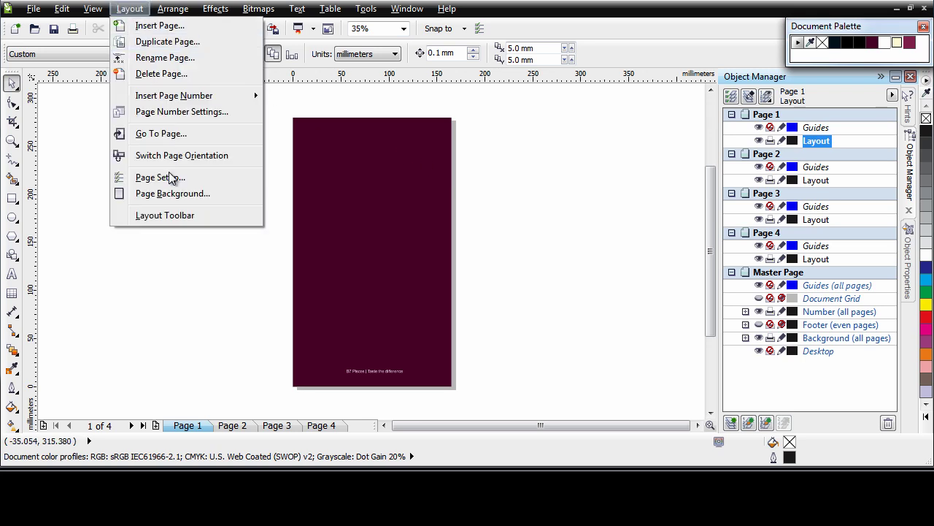
left_click(164, 215)
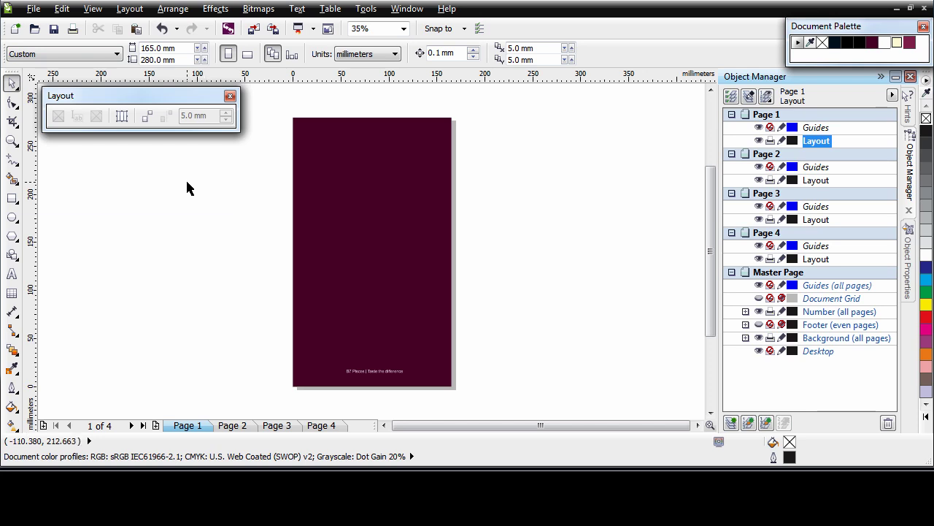
left_click(12, 199)
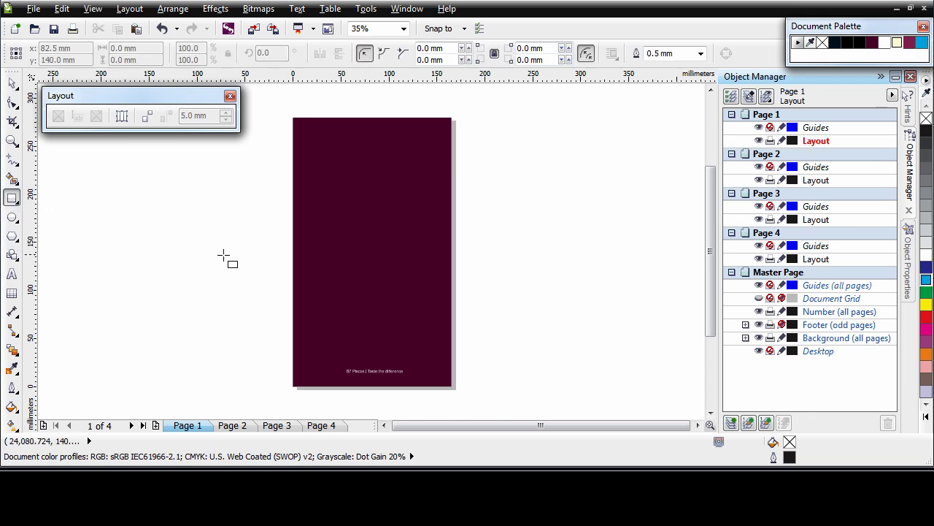
left_click_drag(315, 137, 434, 290)
right_click(927, 279)
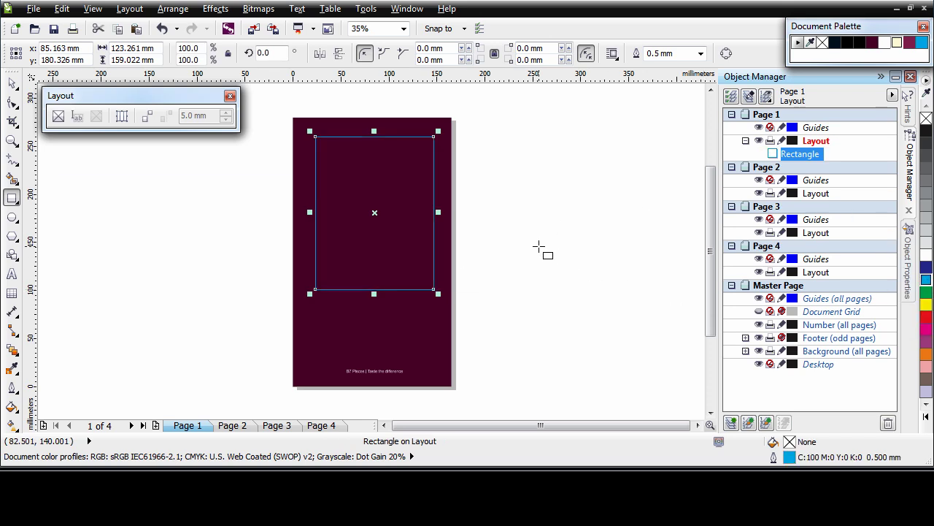
key("p")
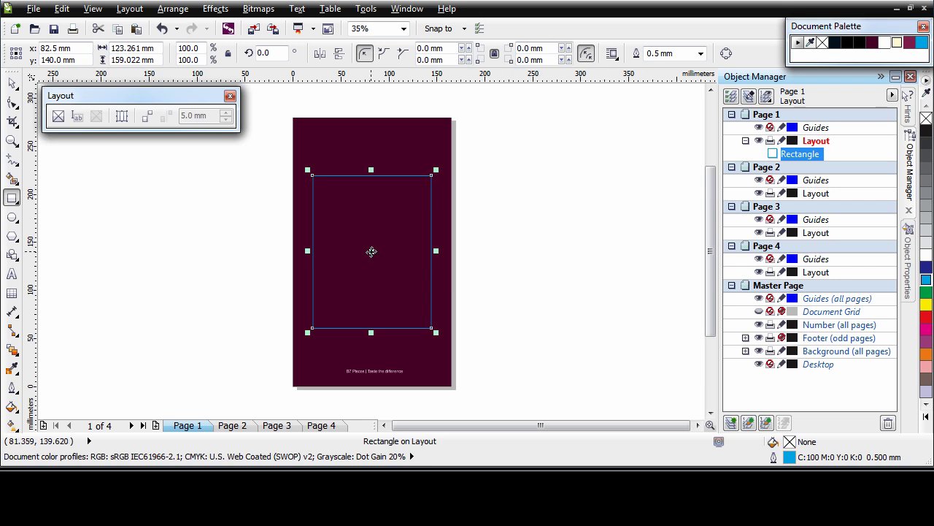
Step: Move the rectangle on Page 1 straight up to a centre height of about 170 mm and convert it into an empty PowerClip frame
left_click_drag(372, 251, 371, 221)
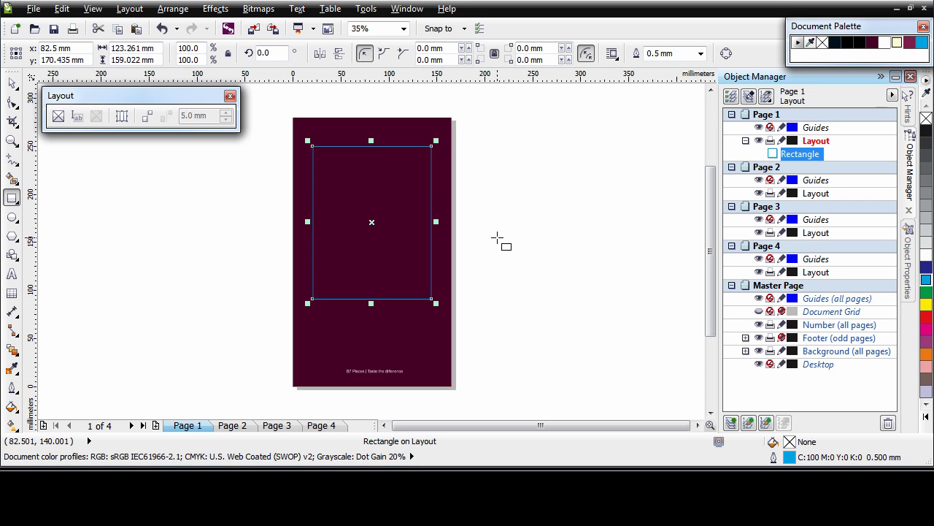
key("space")
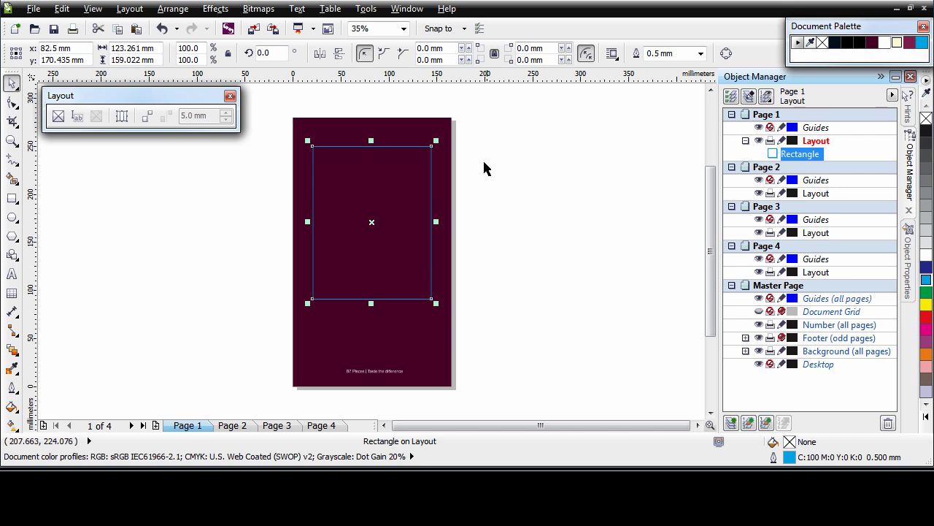
left_click(58, 117)
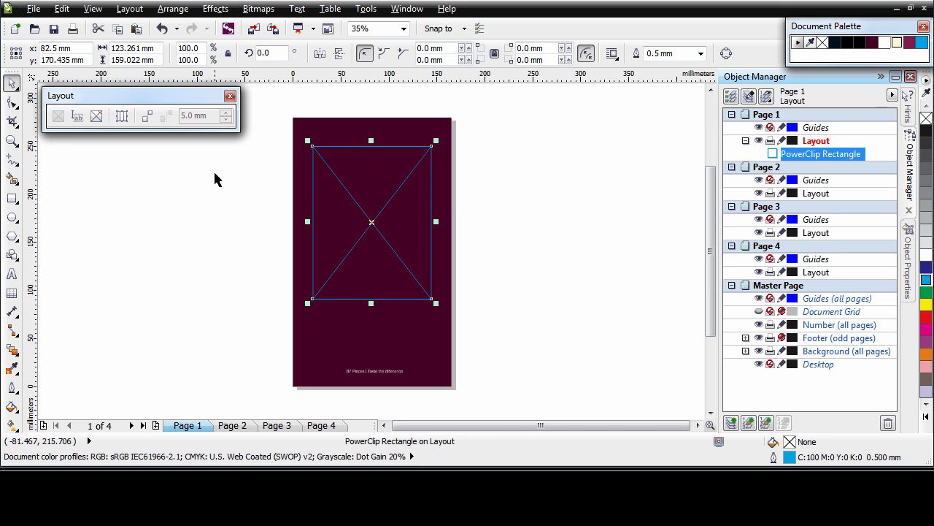
Step: Open the Connect tray and place the B7 fish logo from its Fish collection inside the Page 1 PowerClip frame
left_click(228, 29)
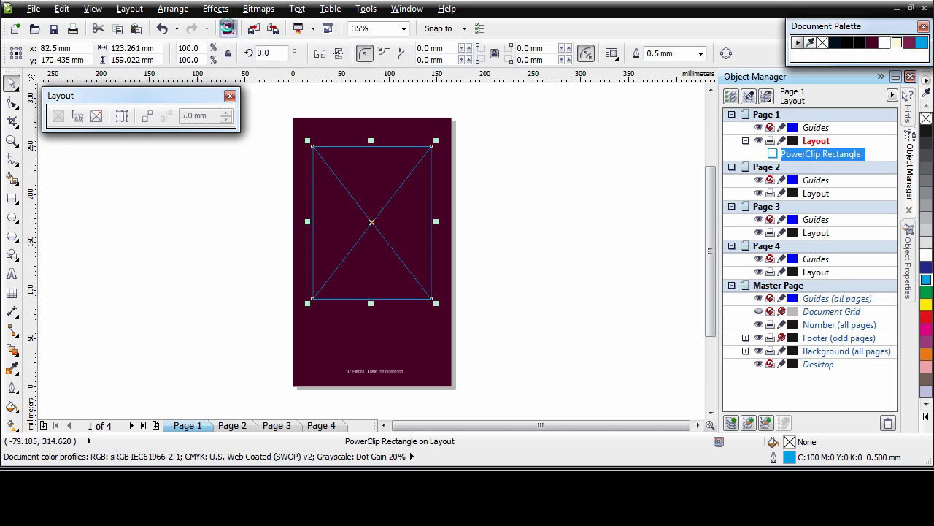
left_click(710, 101)
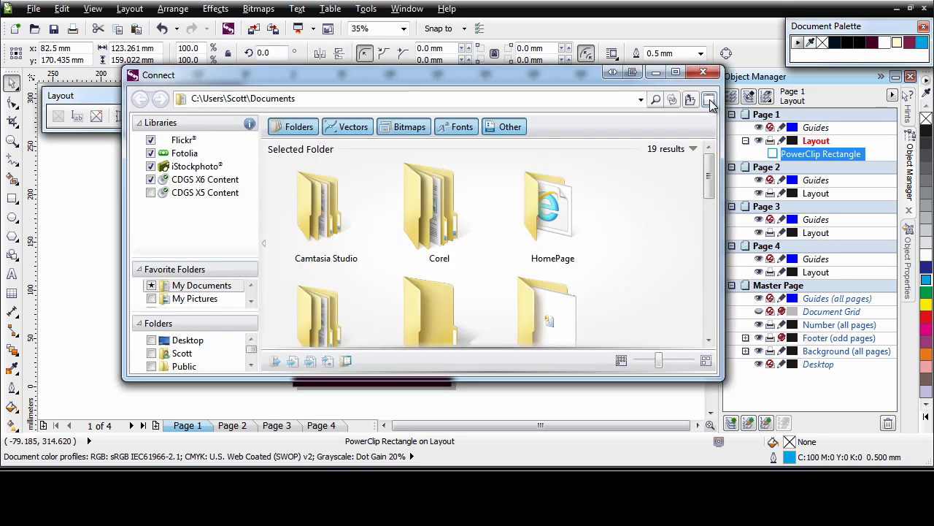
left_click(704, 74)
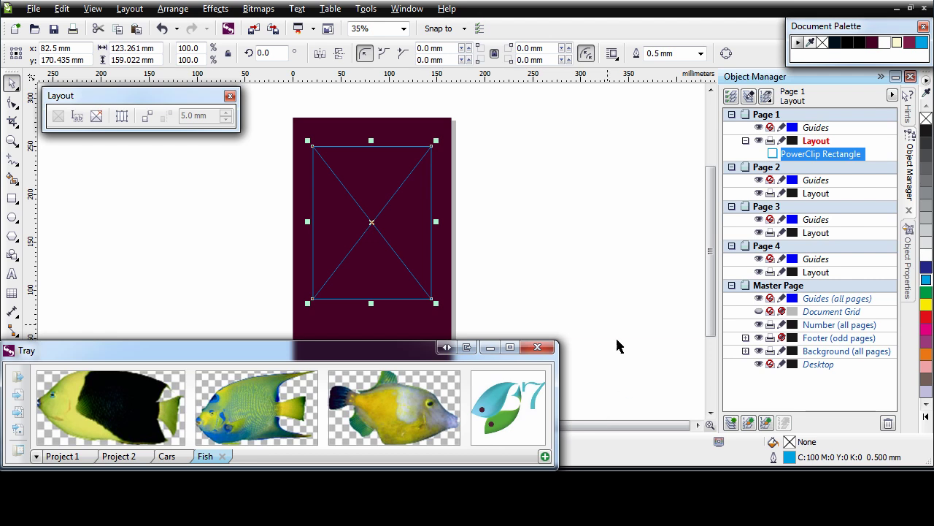
mouse_move(501, 423)
left_click_drag(500, 421, 369, 222)
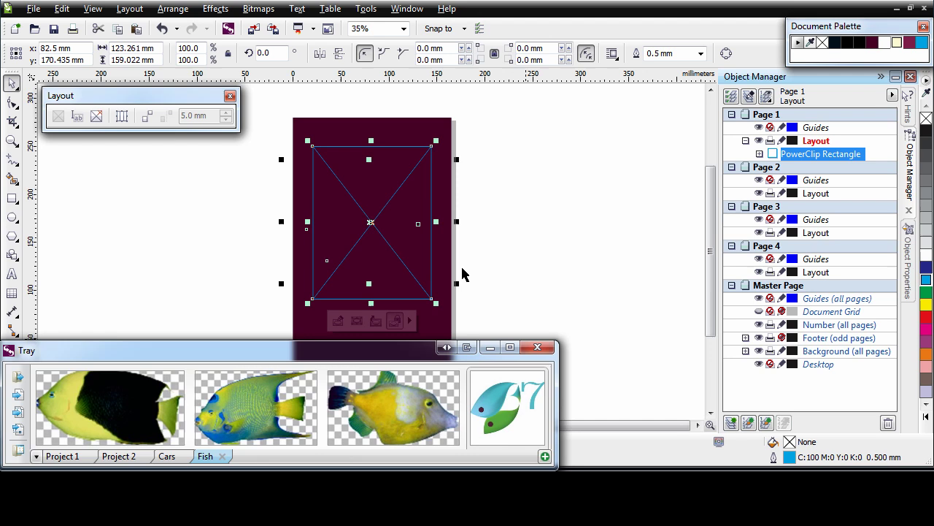
left_click(490, 346)
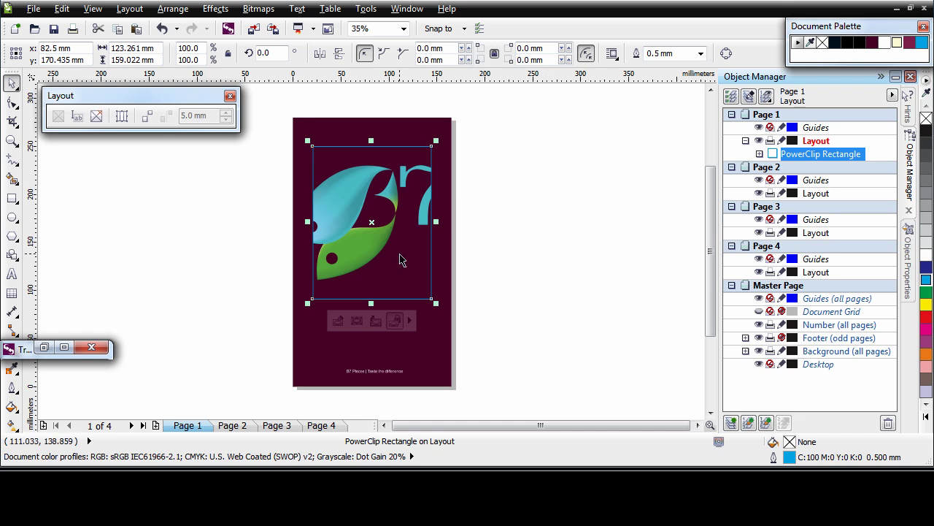
Step: Edit the PowerClip contents on Page 1, shift the logo slightly right and down inside the frame, and finish editing
double_click(370, 246)
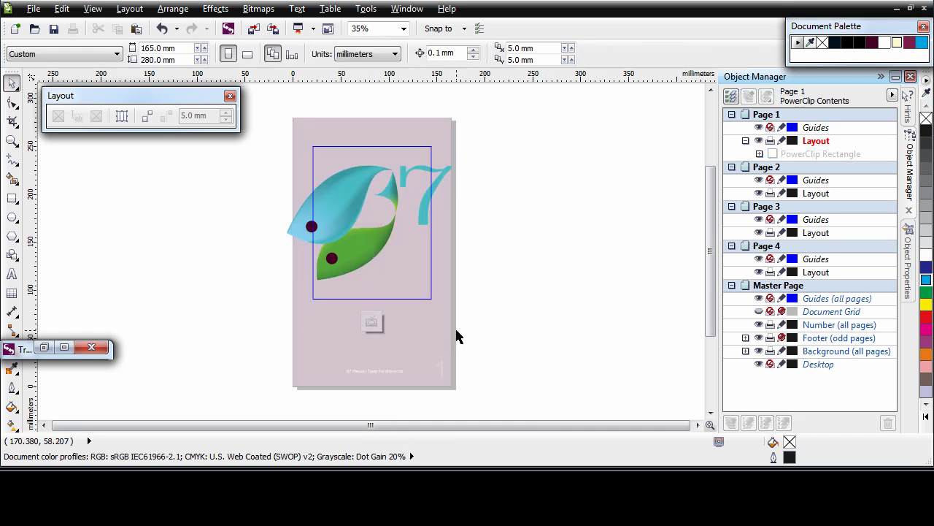
left_click(374, 247)
left_click_drag(373, 248, 378, 250)
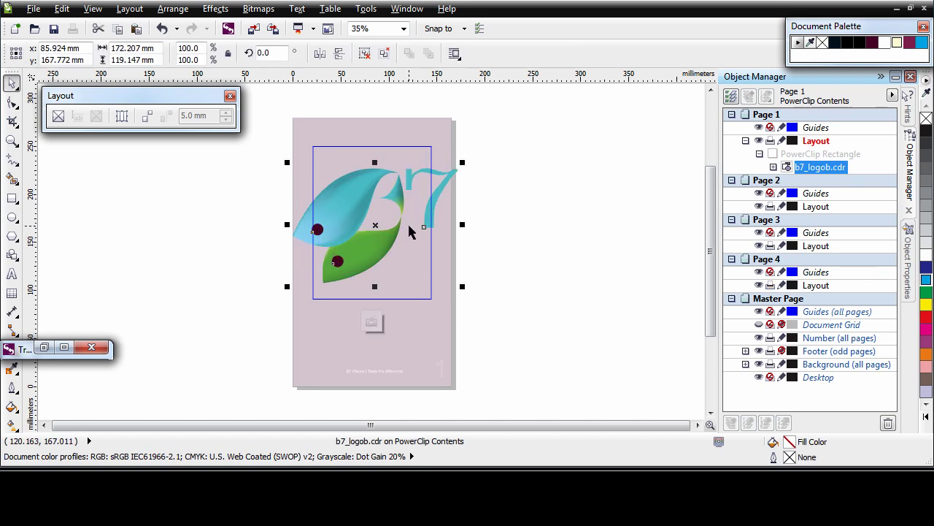
left_click(371, 323)
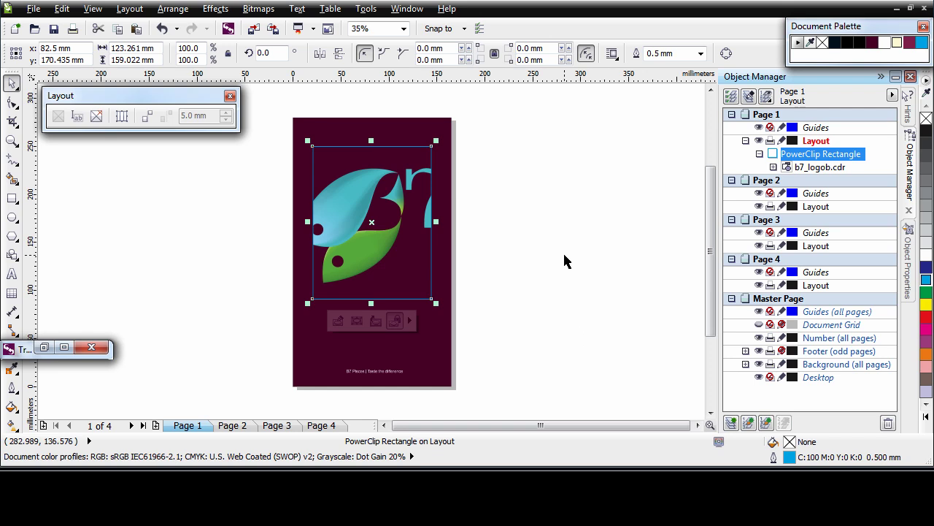
Step: Widen the Page 1 PowerClip frame symmetrically to about 133 mm and fit the logo inside it proportionally
left_click_drag(436, 228, 418, 228)
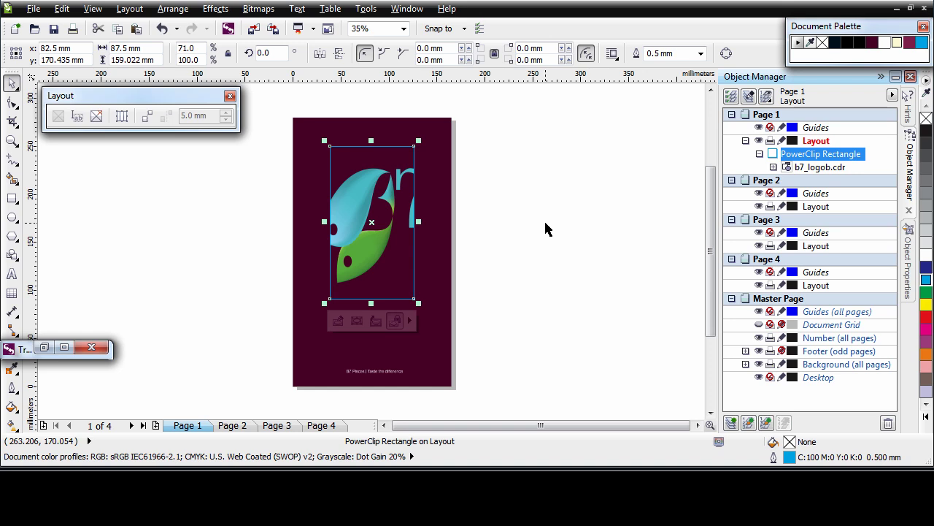
key("ctrl+z")
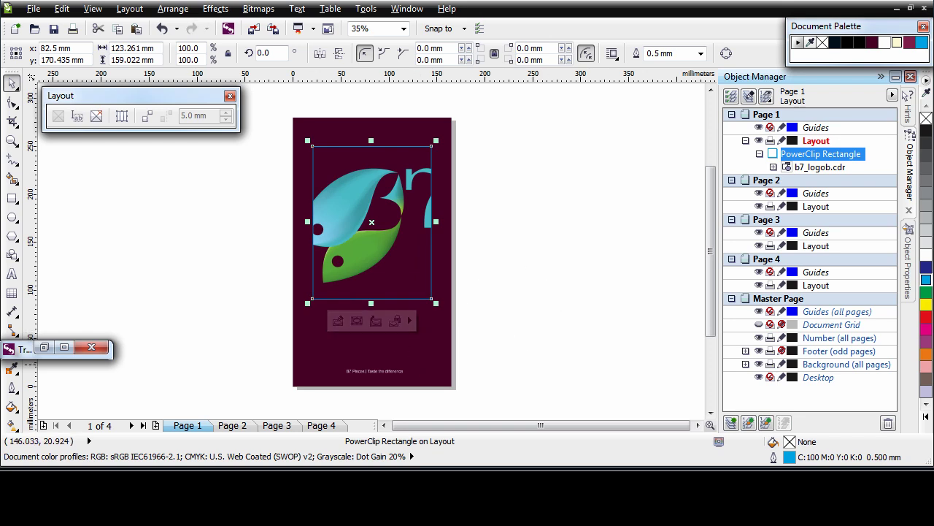
mouse_move(436, 222)
left_mouse_down()
mouse_move(388, 222)
mouse_move(440, 222)
left_mouse_up()
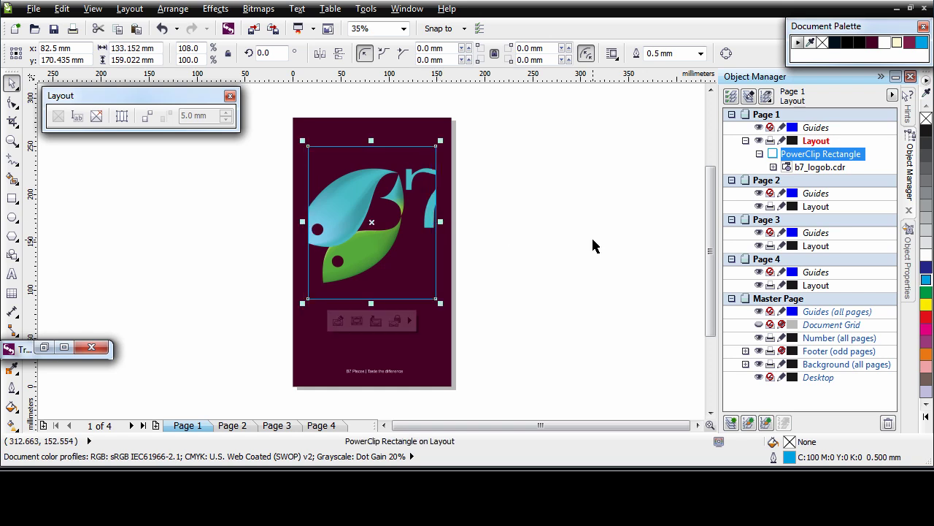
left_click(410, 321)
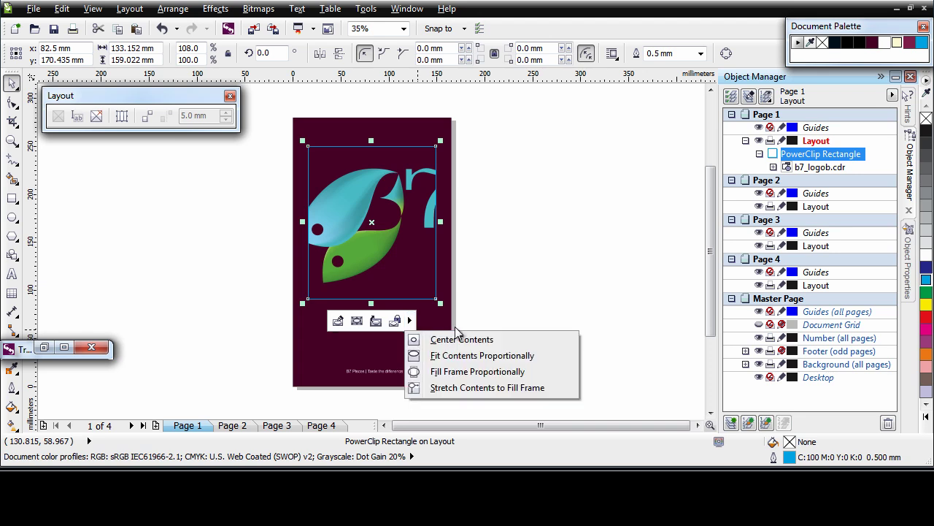
left_click(523, 363)
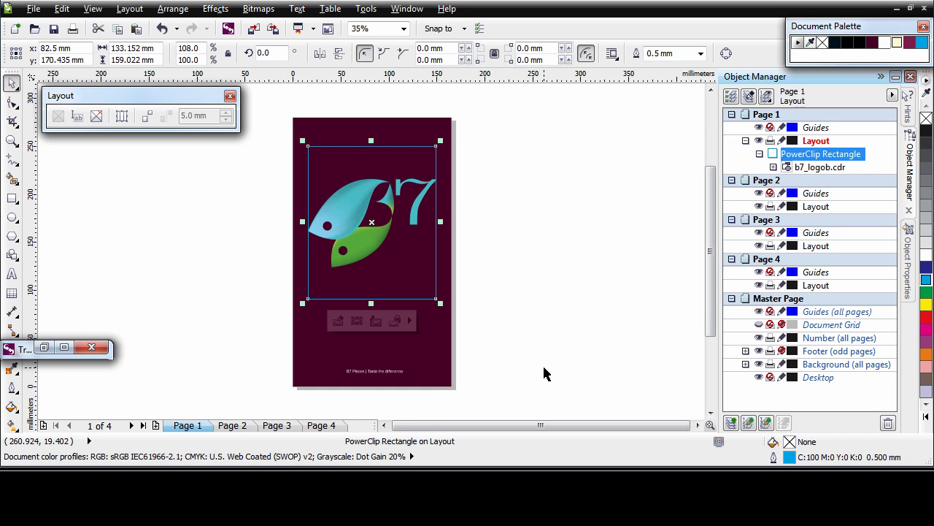
left_click(544, 373)
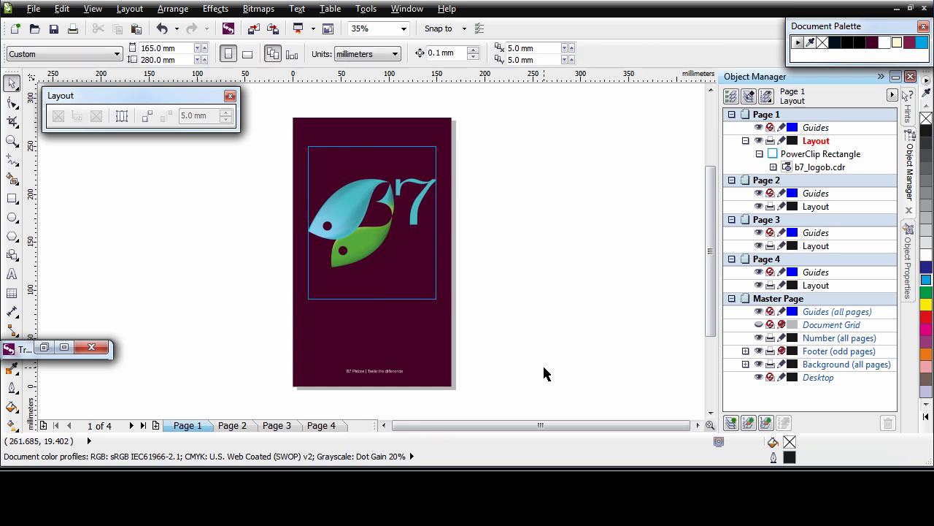
Step: On Page 2, place two cyan-outlined rectangles about 116 mm wide, one about 64 mm high near the page top and one about 139 mm high below
left_click(231, 426)
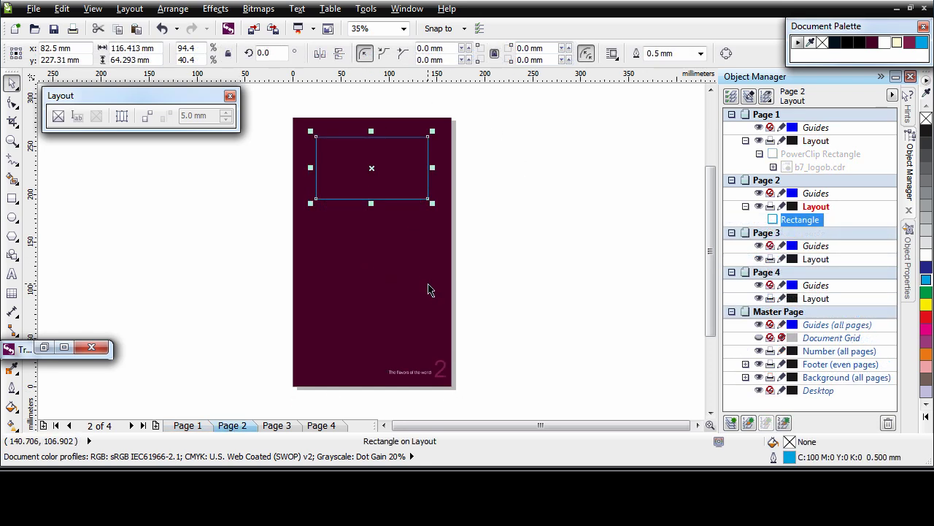
key("ctrl+v")
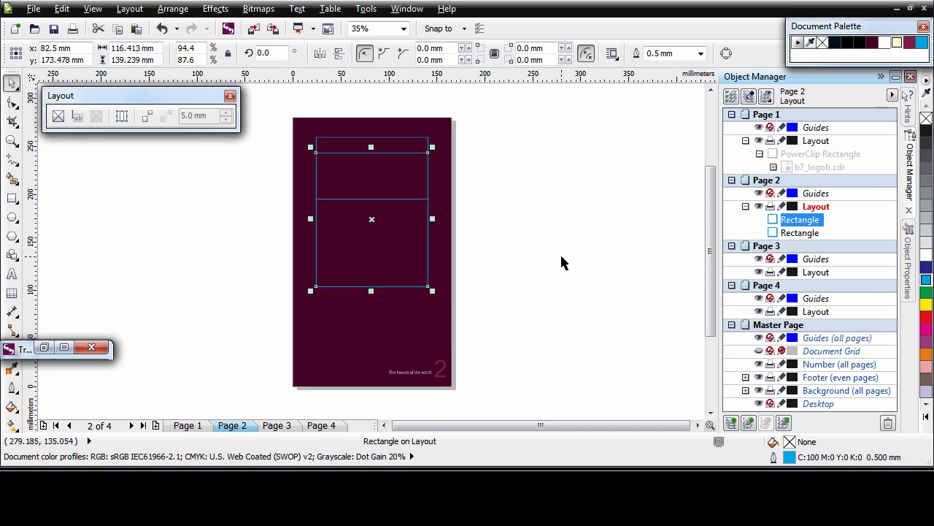
left_click_drag(372, 219, 375, 274)
left_click(496, 192)
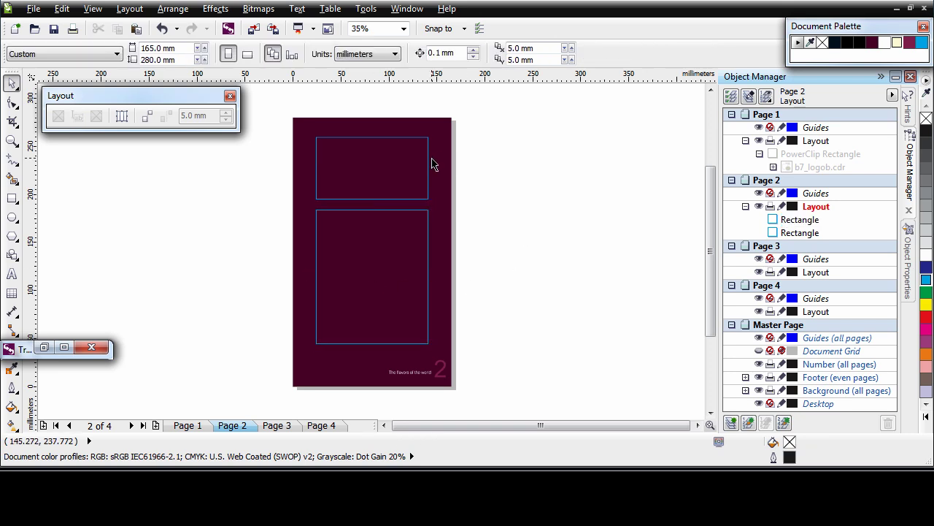
Step: Convert the upper rectangle on Page 2 into a PowerClip frame and place the B7 fish logo from the tray in it
left_click(430, 162)
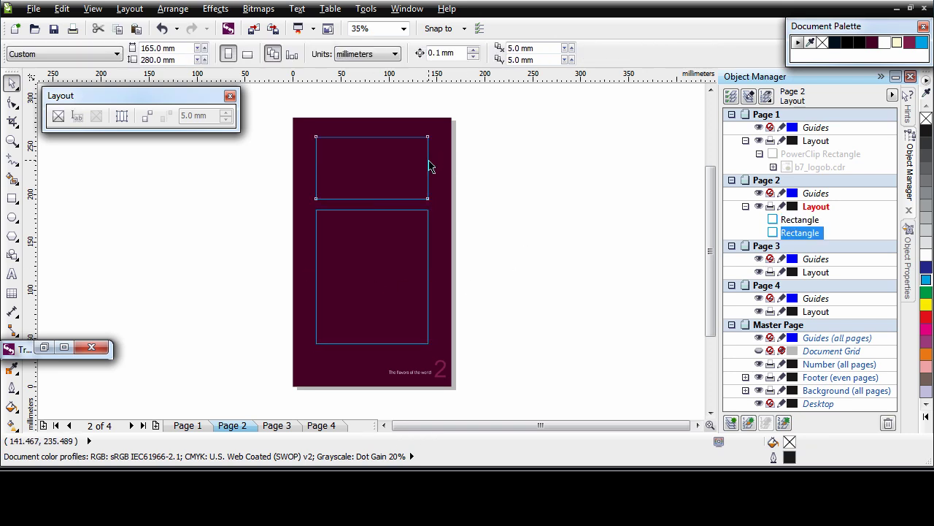
left_click(59, 119)
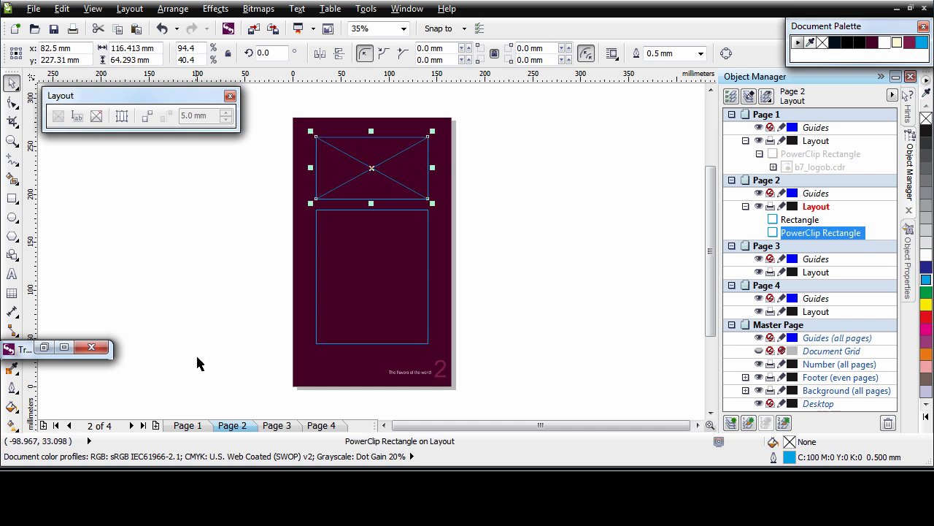
left_click(45, 348)
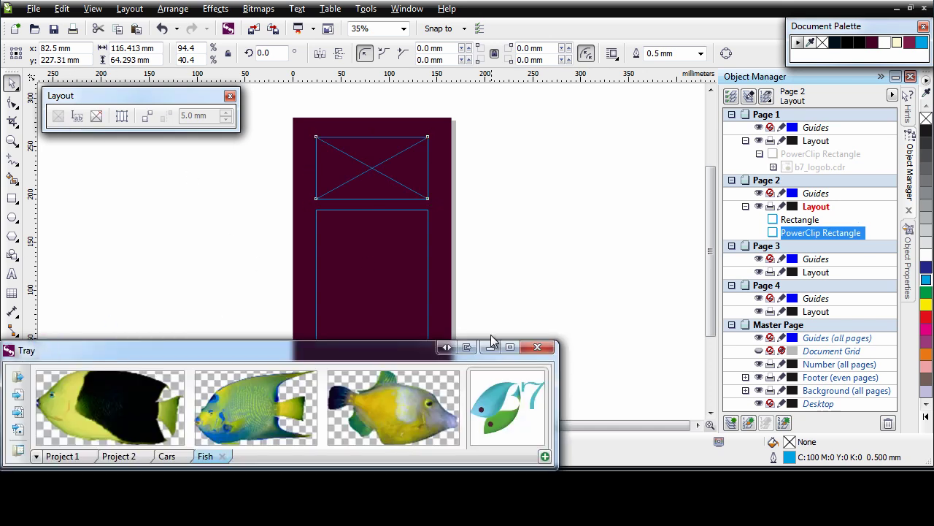
left_click_drag(501, 422, 372, 175)
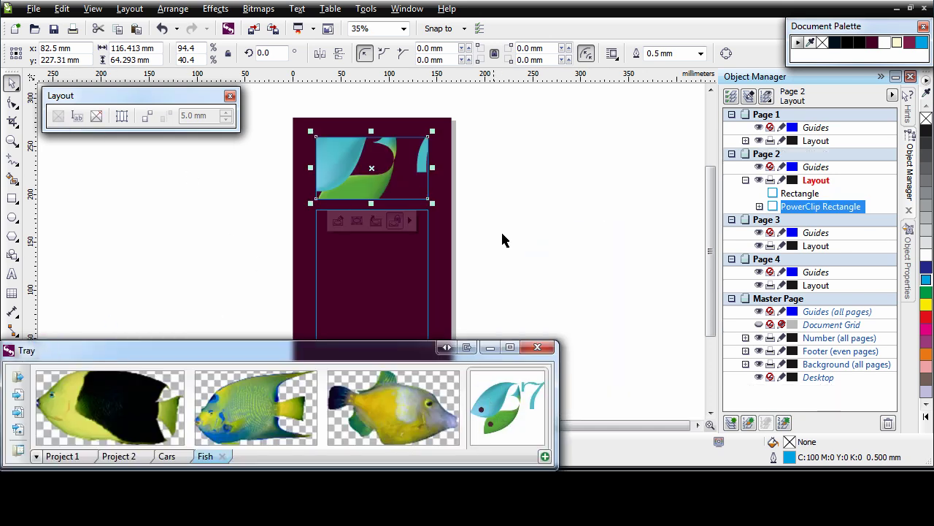
left_click(493, 352)
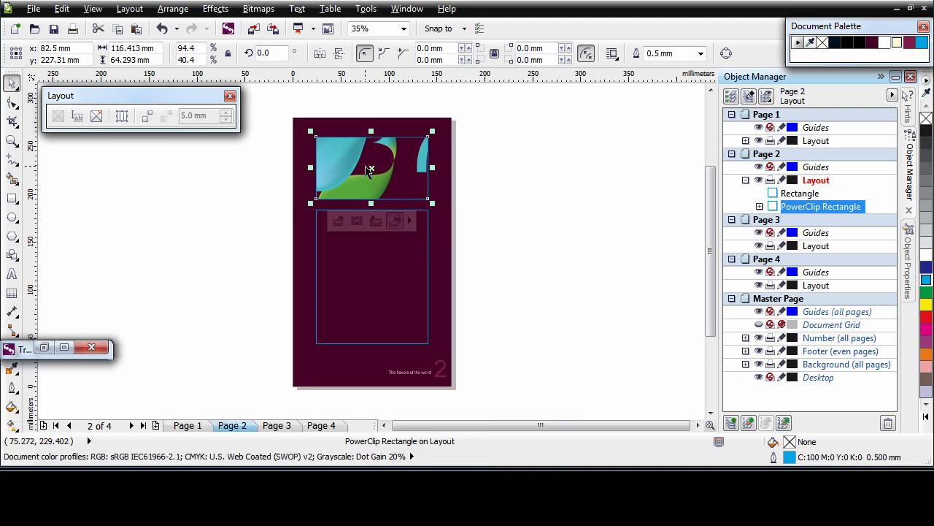
Step: Fit the logo proportionally inside the upper frame on Page 2 and deselect the frame
left_click(410, 220)
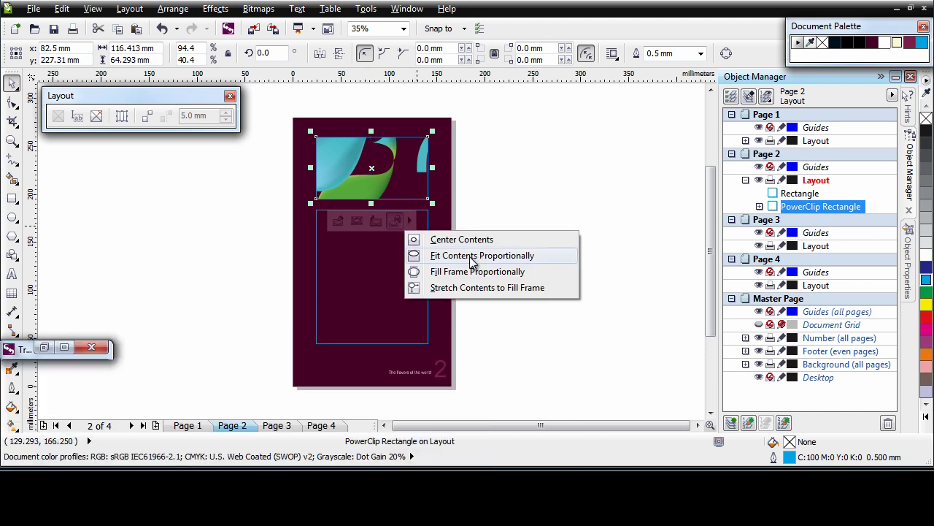
left_click(471, 257)
left_click(564, 264)
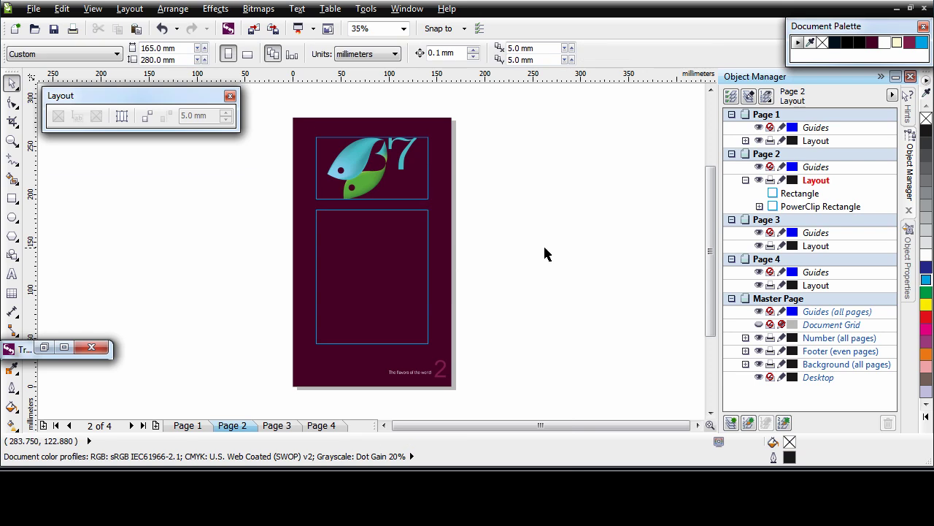
Step: Convert the lower rectangle on Page 2 into a text frame and fill it with placeholder text
left_click(429, 277)
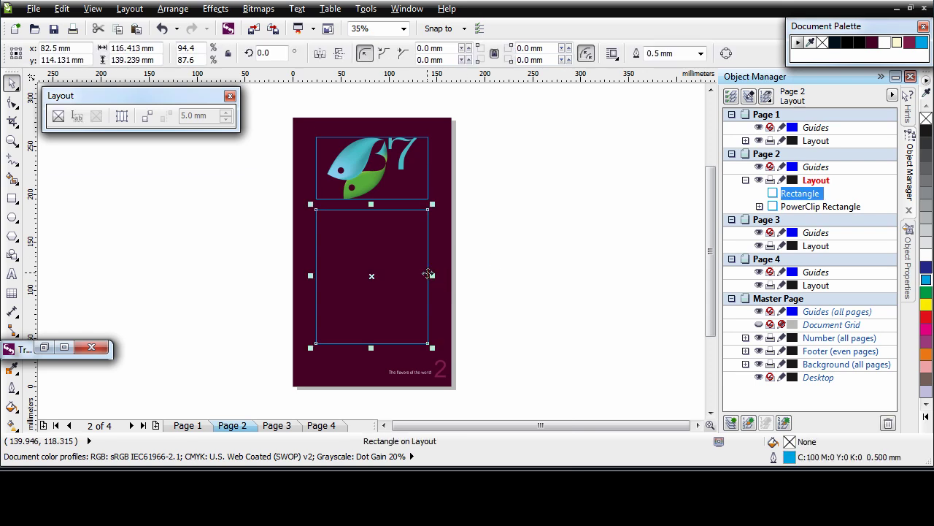
left_click(77, 119)
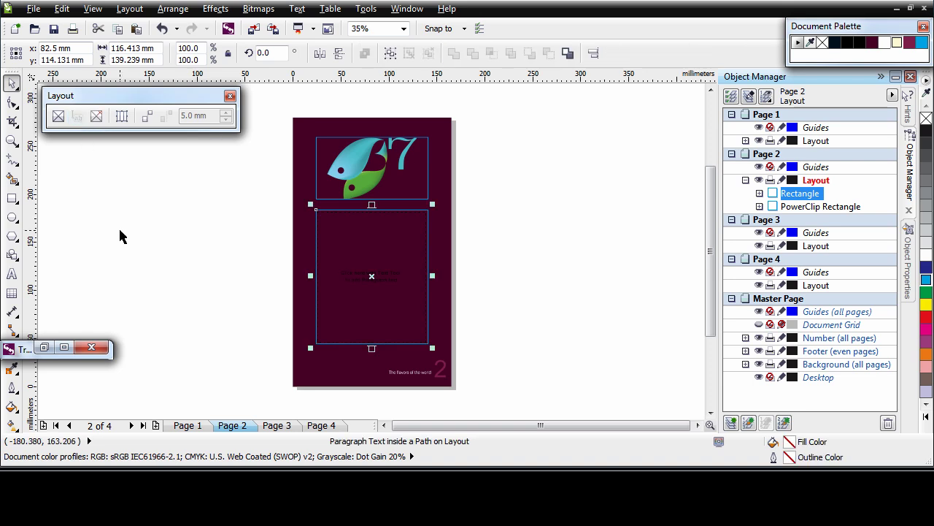
right_click(347, 242)
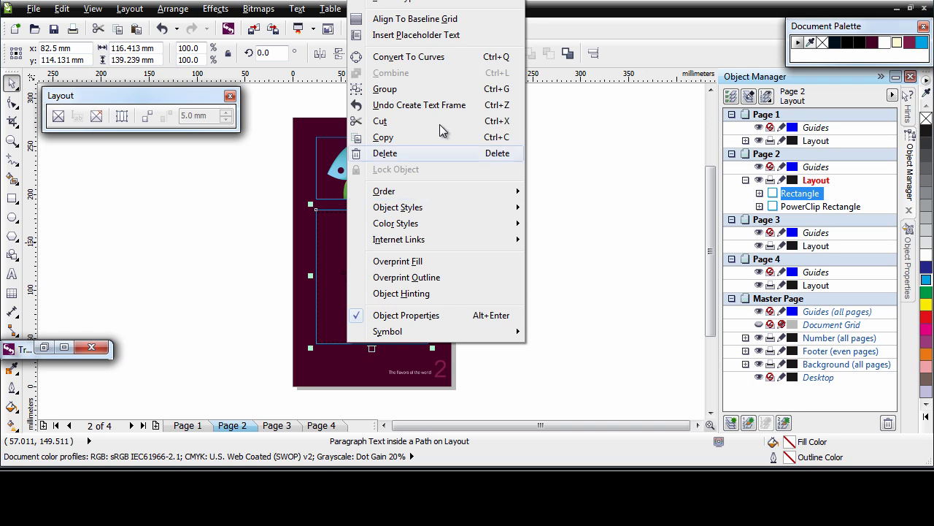
left_click(416, 35)
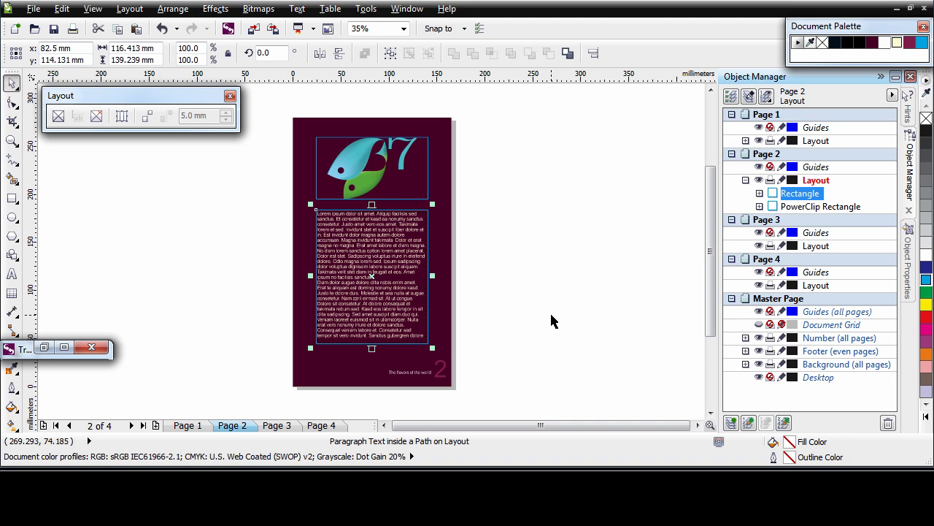
Step: Insert the heading "Spicy" on its own line above the placeholder text in Page 2's lower text frame
left_click(11, 141)
left_click_drag(292, 195, 496, 382)
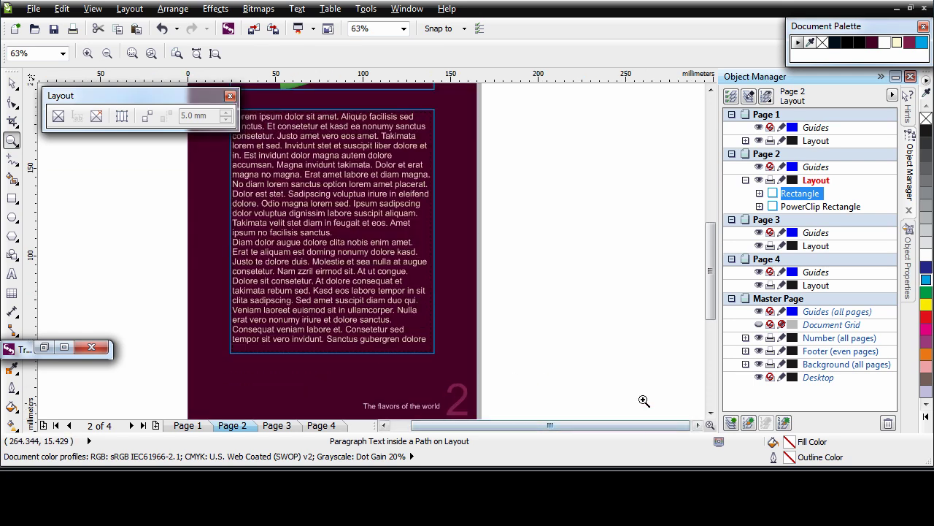
left_click(12, 82)
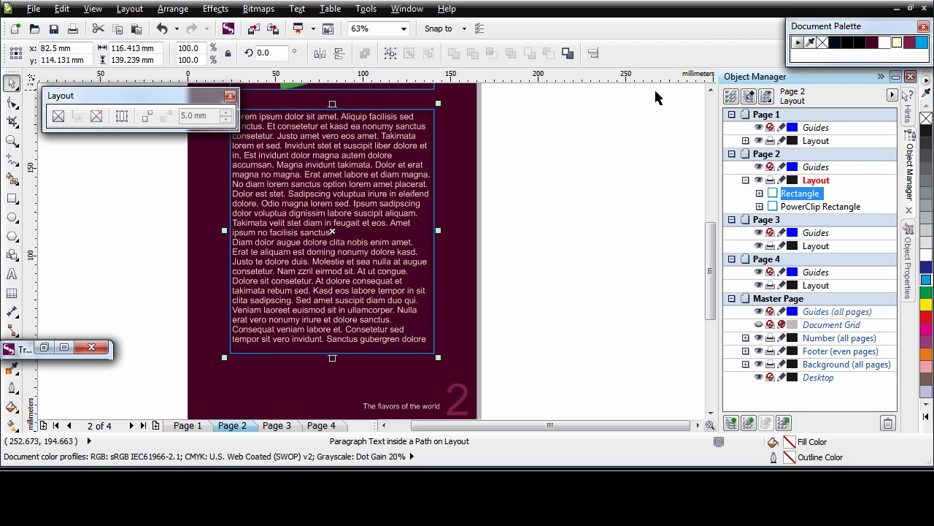
left_click(711, 92)
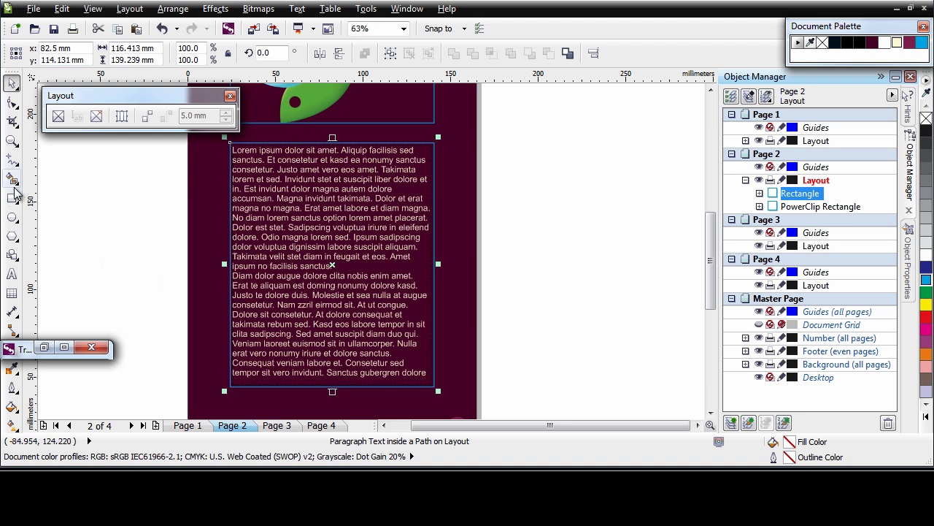
left_click(11, 277)
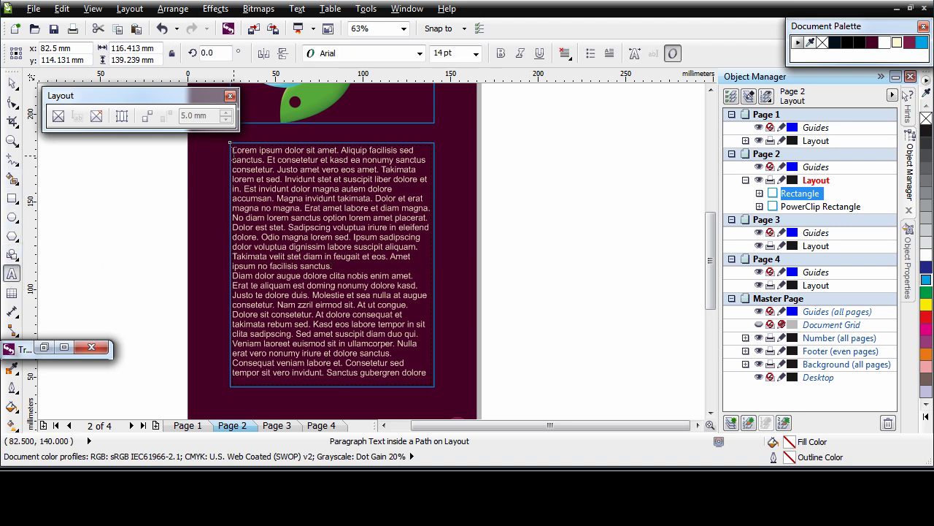
left_click(234, 151)
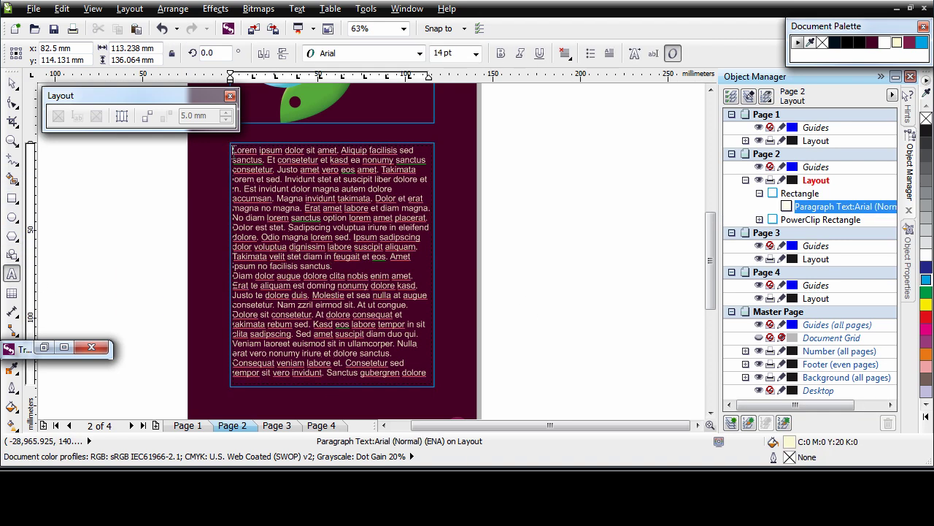
type("Spicy")
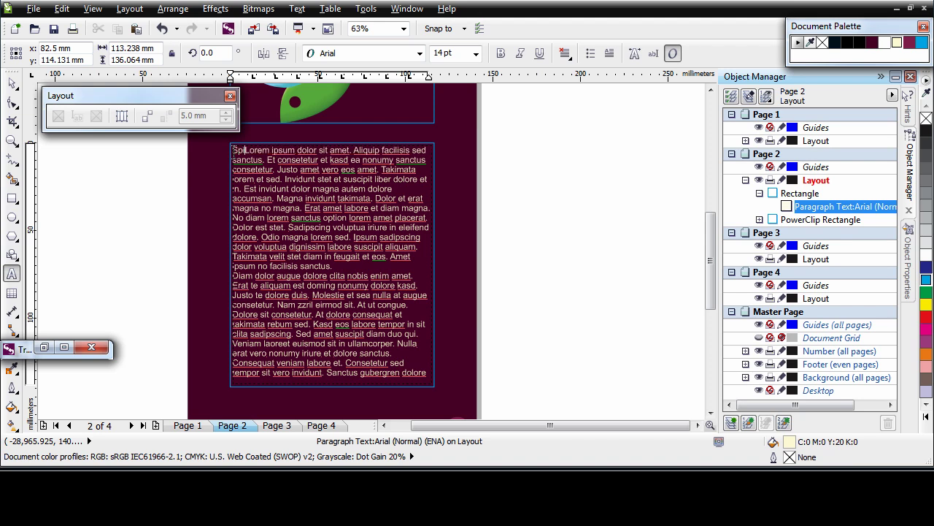
key("Return")
Step: Format the "Spicy" heading as Arial Bold at 16 pt
key("shift+Left")
key("shift+Left")
key("shift+Left")
key("shift+Left")
key("shift+Left")
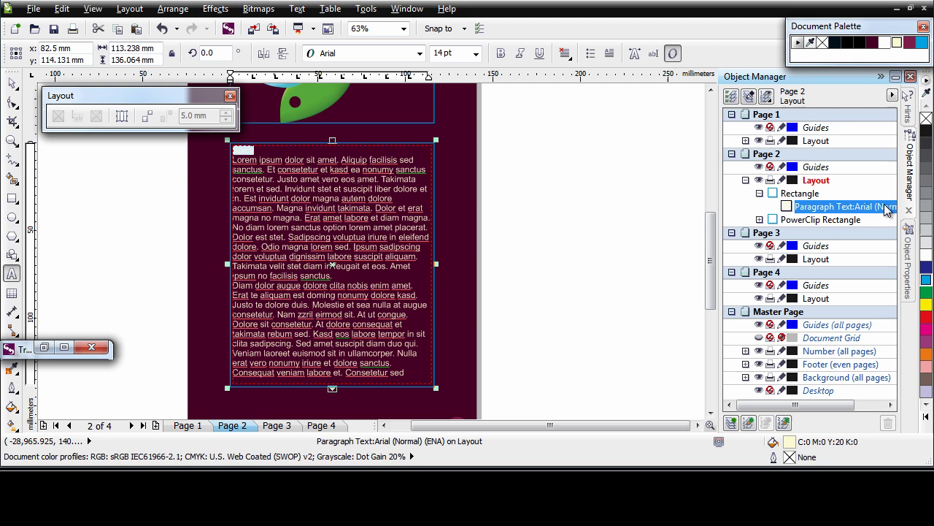
left_click(910, 252)
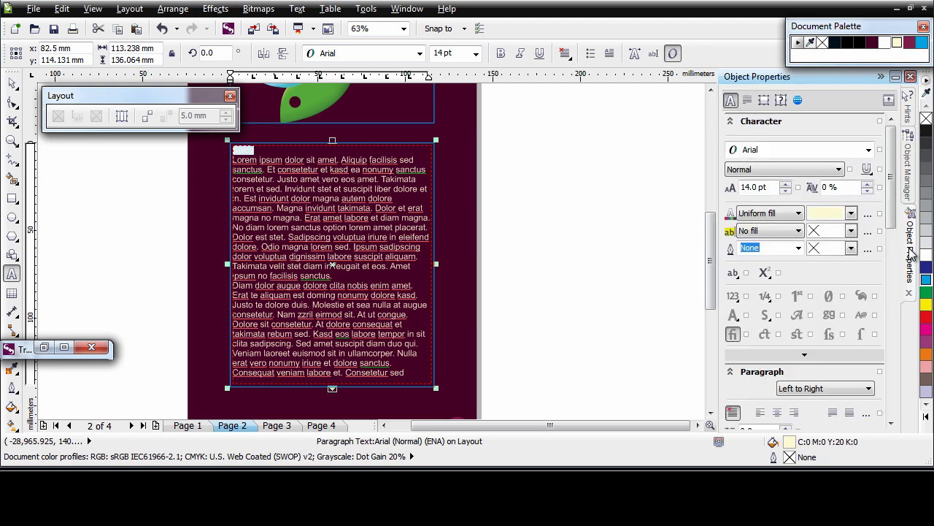
left_click(784, 184)
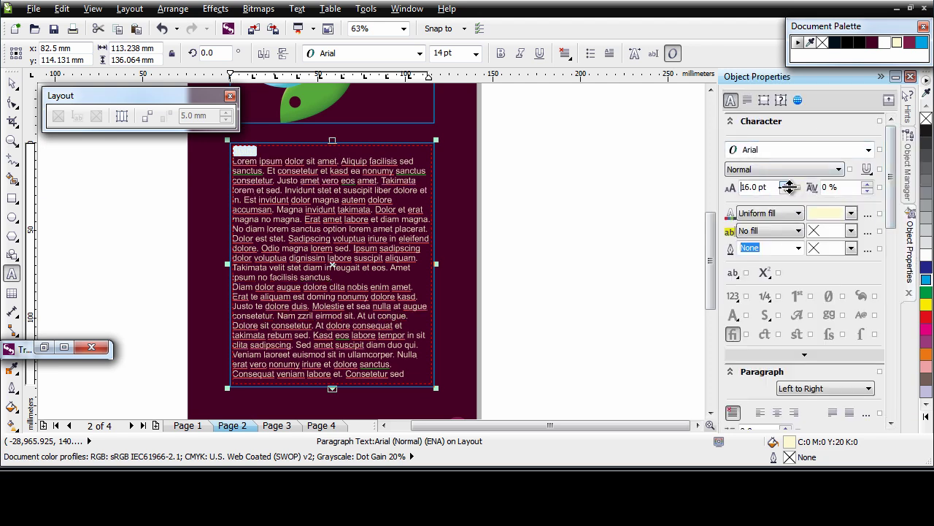
left_click(832, 170)
left_click(802, 205)
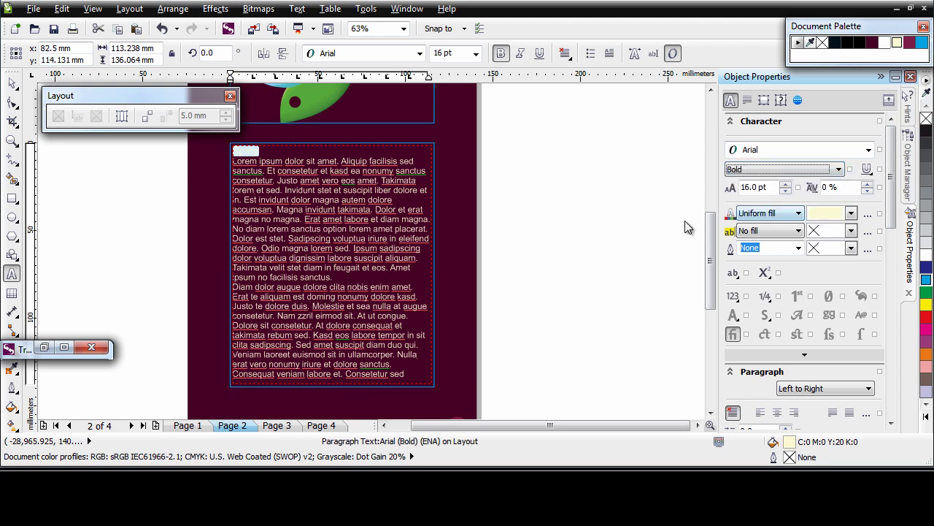
Step: Set the uniform fill of all text in the lower frame on Page 2 to white
left_click(11, 83)
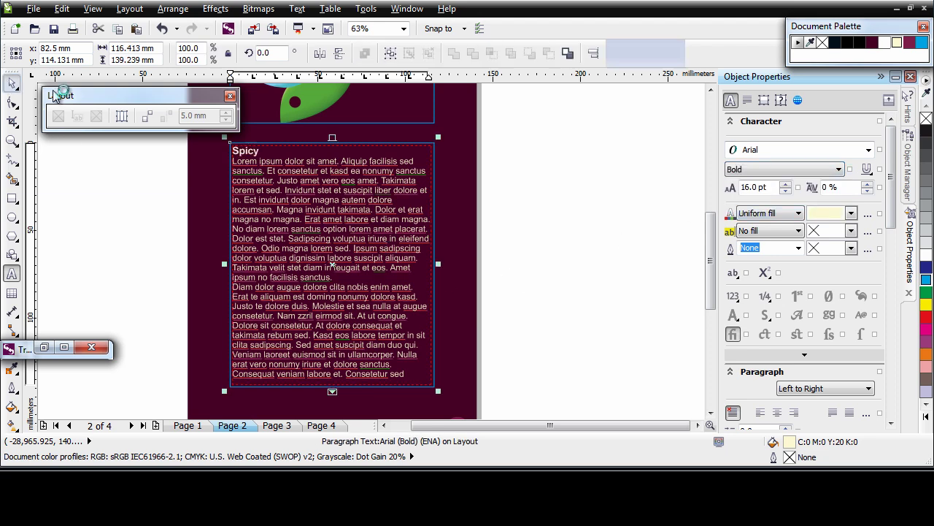
scroll(836, 154, "down", 7)
scroll(847, 189, "up", 1)
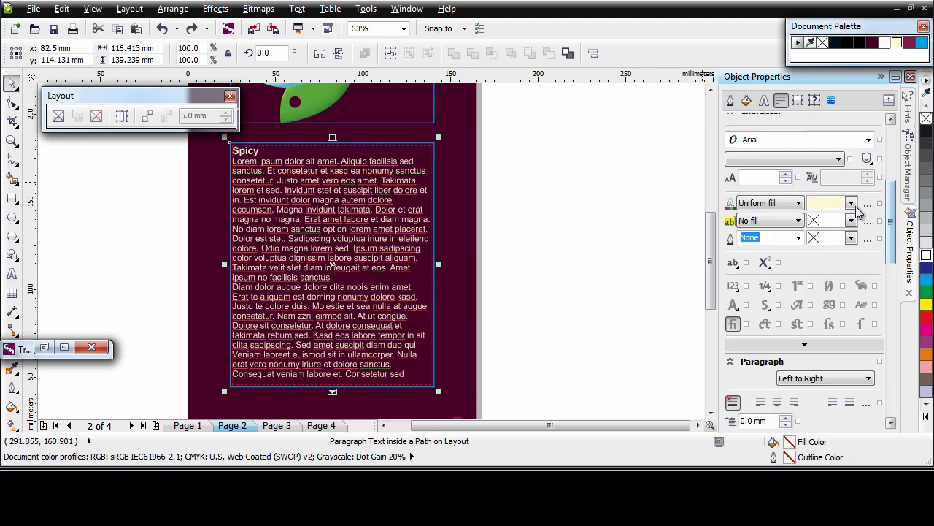
left_click(851, 204)
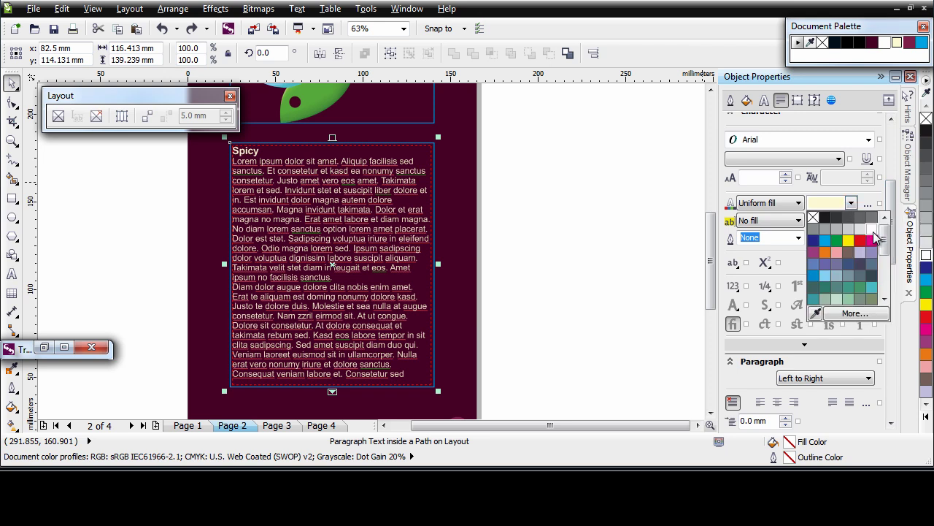
left_click(876, 233)
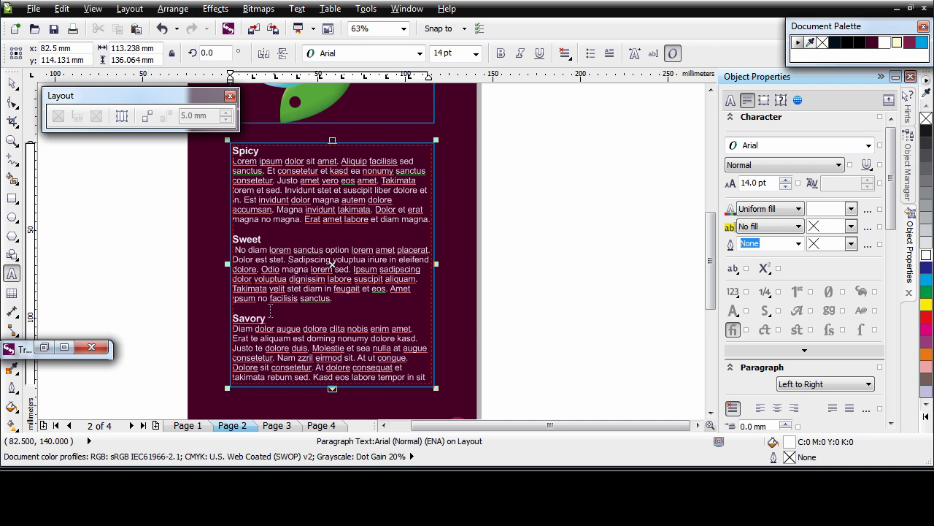
Step: Remove the cyan outlines from the text frame and the logo's PowerClip frame on Page 2
left_click(12, 82)
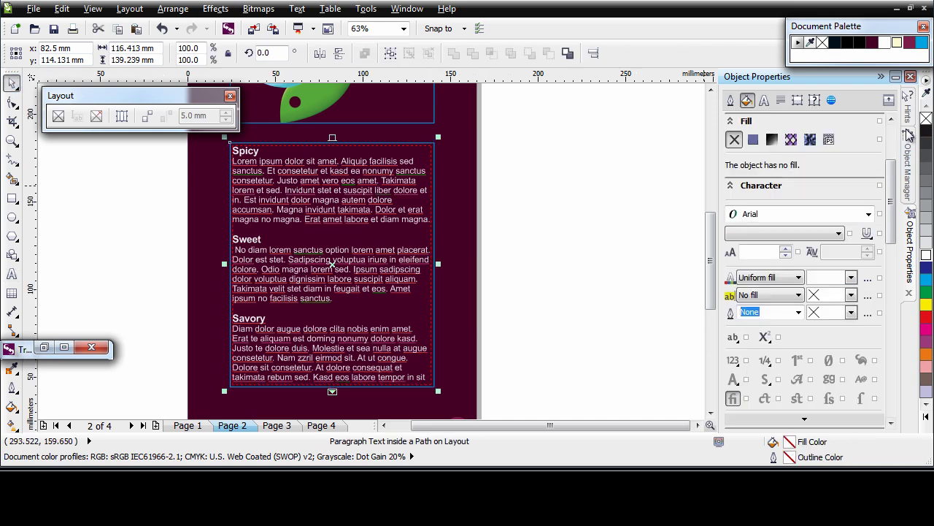
left_click(436, 126)
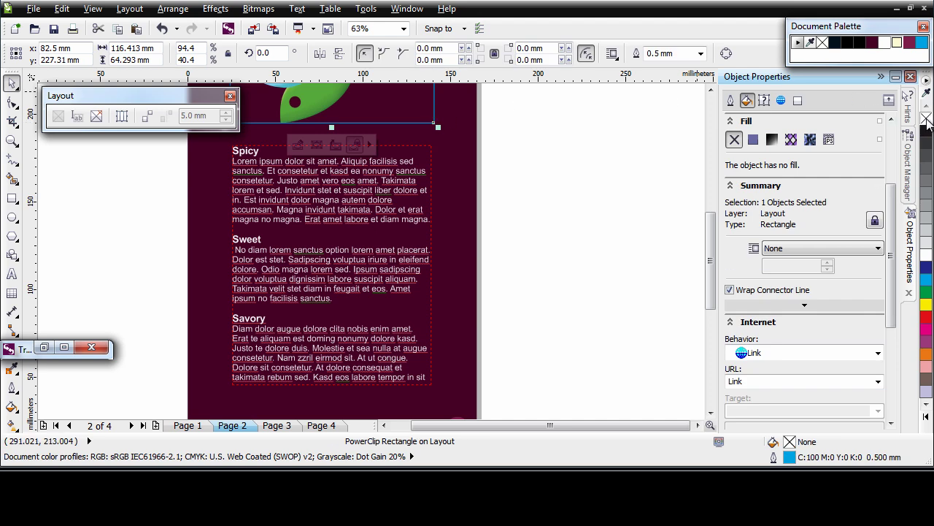
Step: Delete the last two lines of placeholder text from the paragraph under the "Spicy" heading
left_click(376, 269)
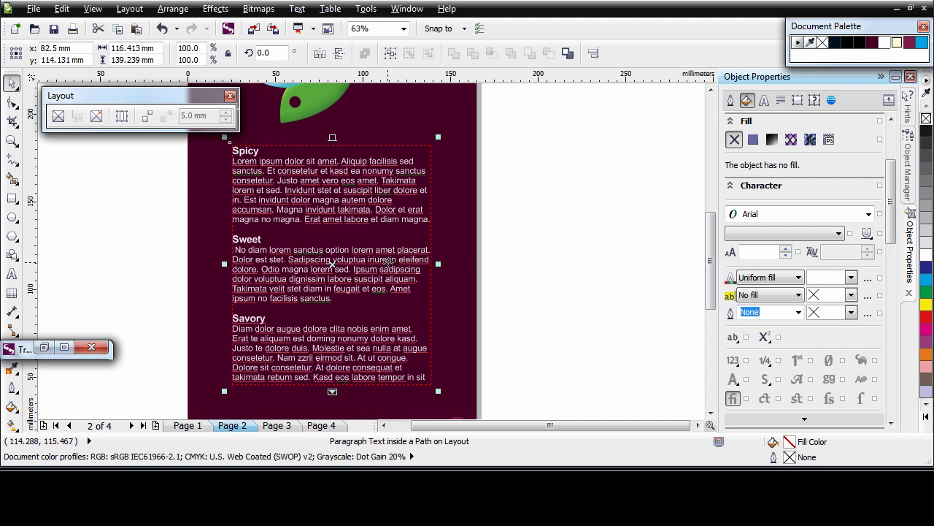
left_click(400, 214)
double_click(419, 220)
left_click_drag(427, 221, 232, 210)
key("Delete")
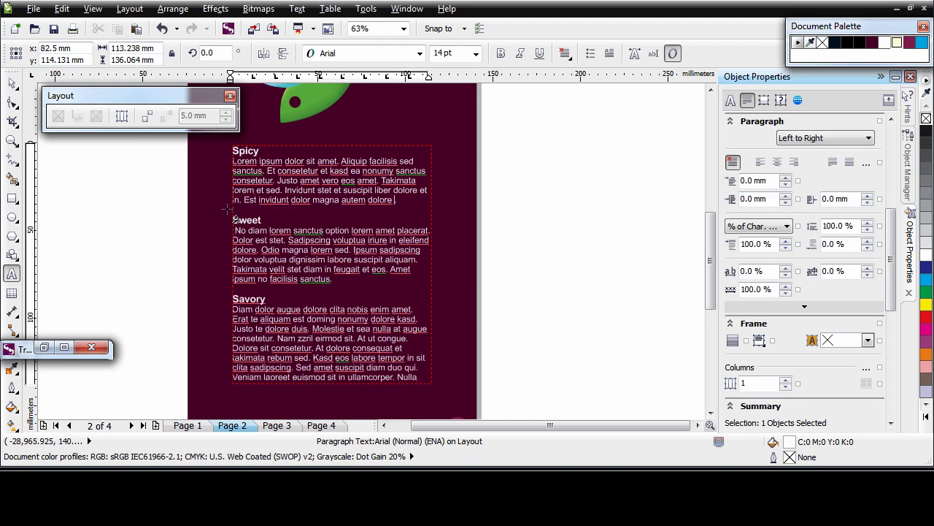
Step: Delete surplus placeholder lines at the end of the "Savory" paragraph to fit the frame, and deselect the text frame
left_click_drag(418, 376, 236, 367)
key("Delete")
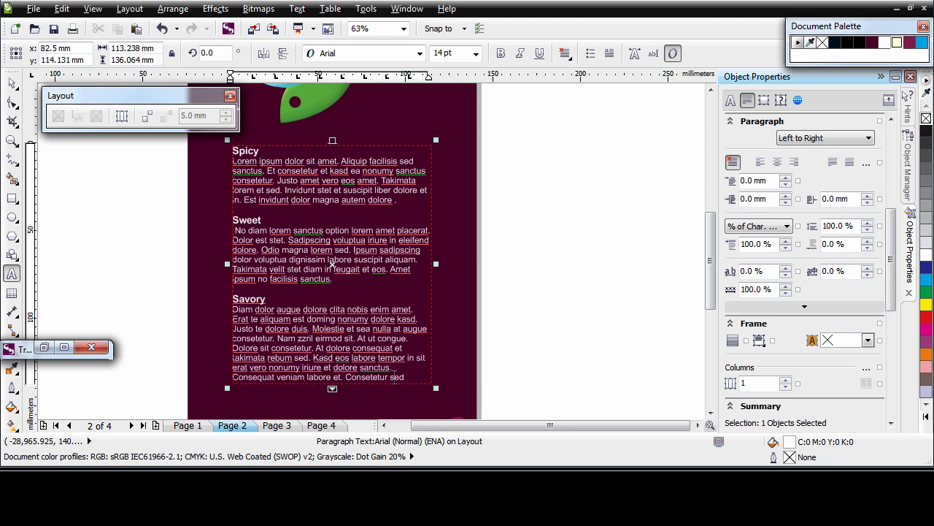
left_click_drag(411, 376, 233, 358)
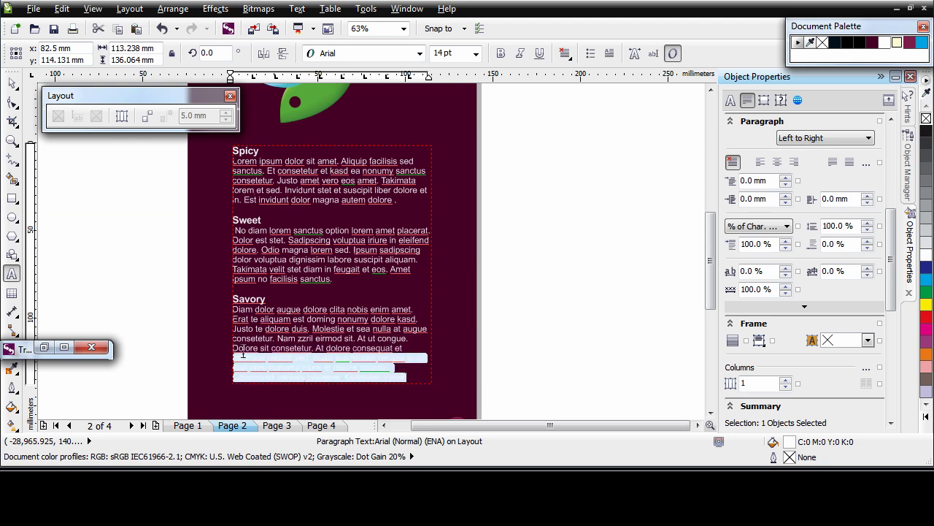
key("Delete")
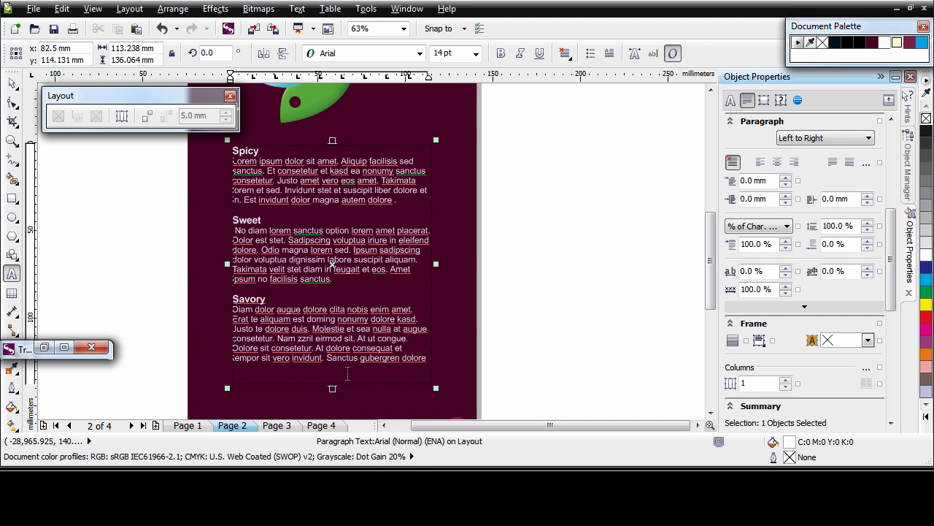
left_click(12, 82)
left_click(528, 306)
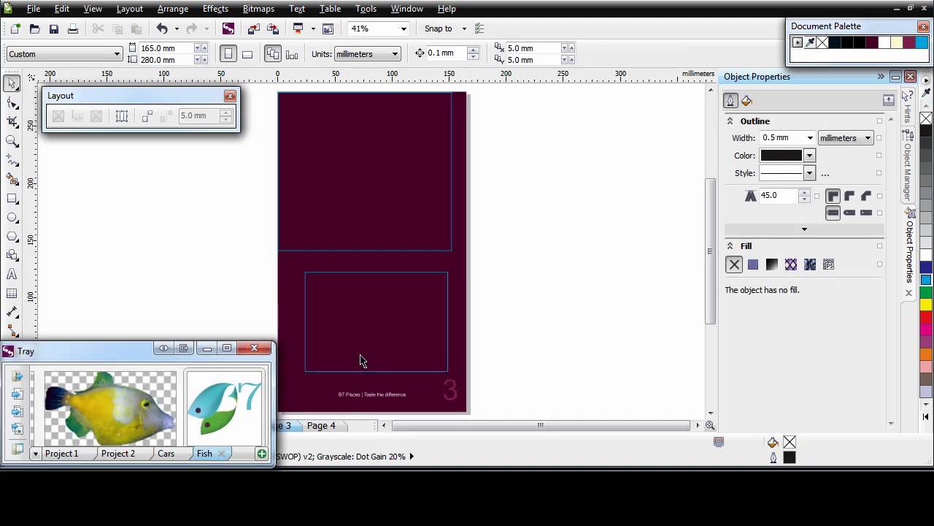
Step: Convert the upper rectangle on Page 3 into a PowerClip frame and place the B7 fish logo from the tray in it
left_click(451, 251)
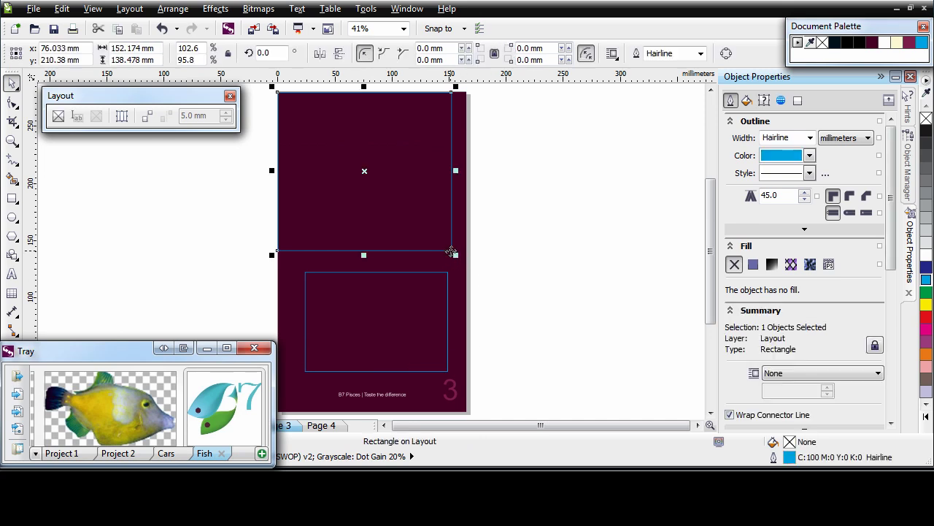
left_click(59, 117)
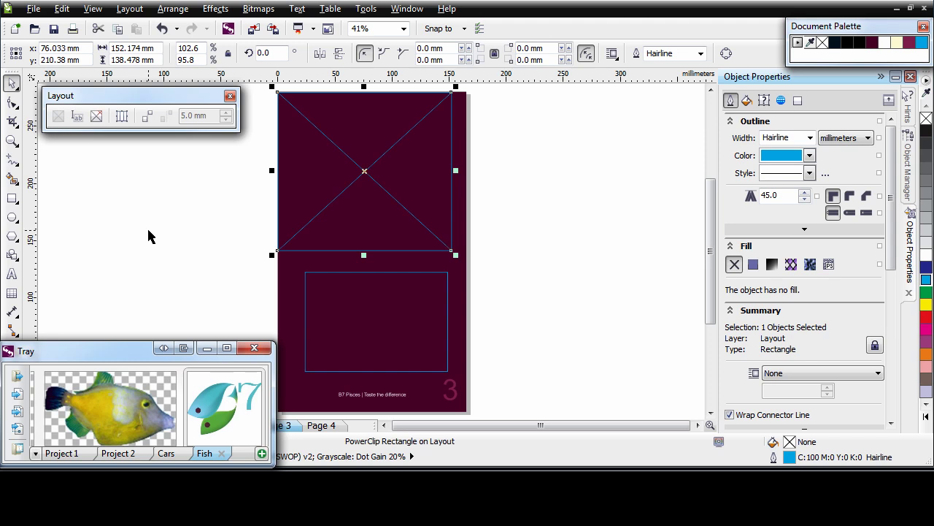
left_click_drag(247, 410, 363, 177)
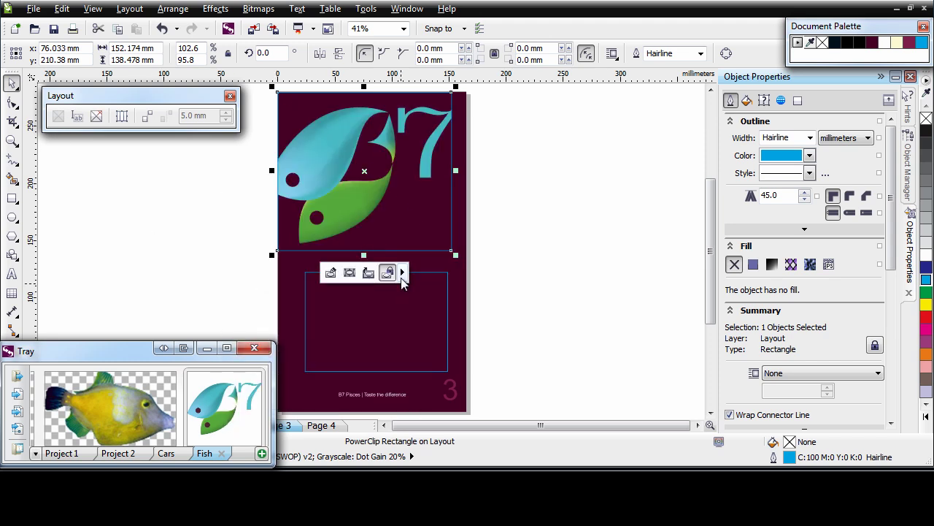
Step: Edit the upper frame's contents on Page 3, enlarging and repositioning the logo so the fish are cropped by the frame, and finish editing
double_click(375, 191)
left_click(387, 199)
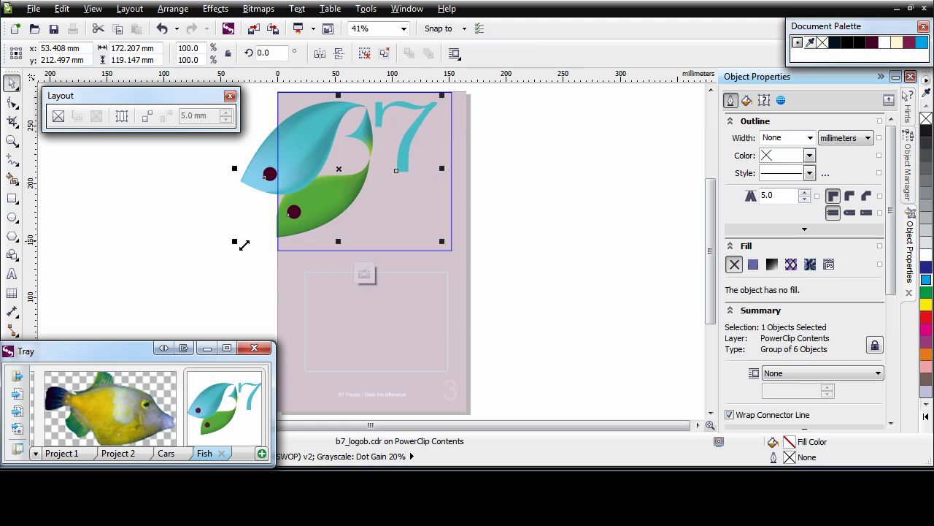
left_click_drag(238, 246, 162, 300)
left_click_drag(323, 217, 329, 214)
left_click(364, 275)
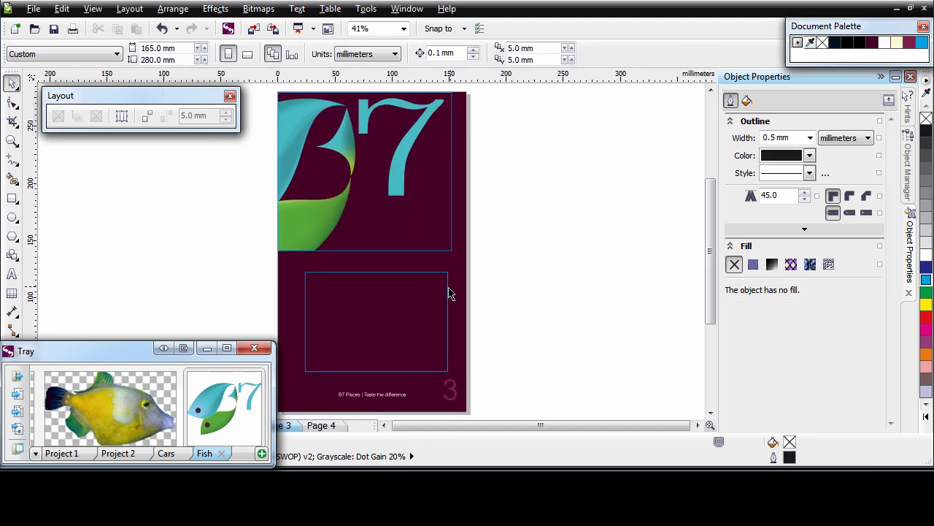
Step: Convert the lower rectangle on Page 3 into a text frame and minimize the tray
left_click(449, 288)
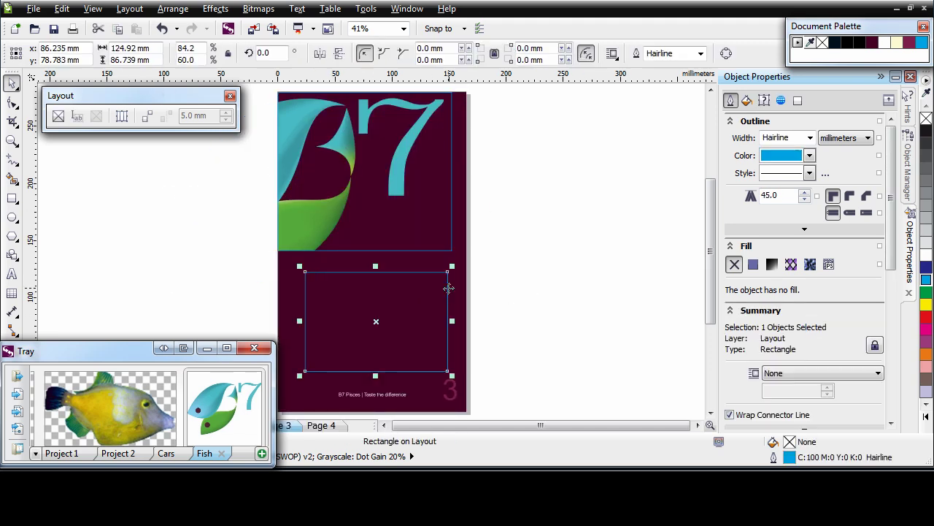
left_click(78, 117)
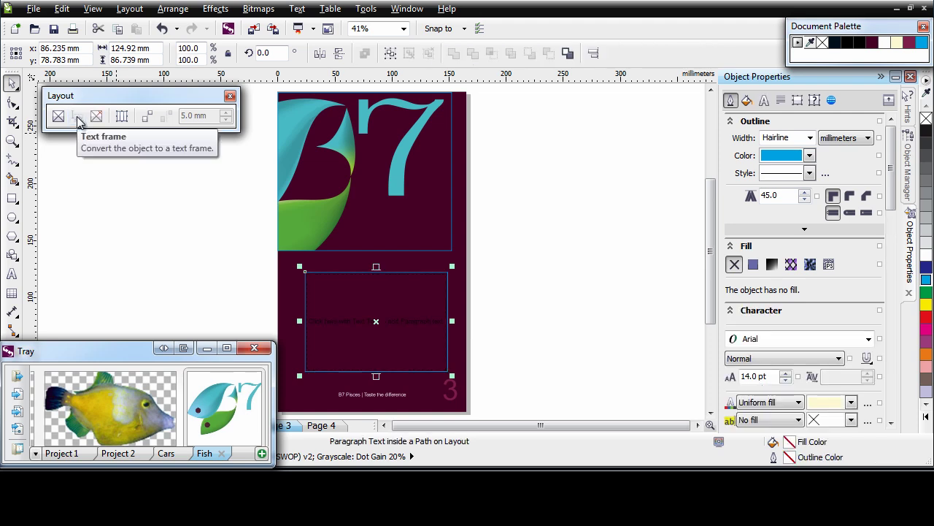
left_click(206, 348)
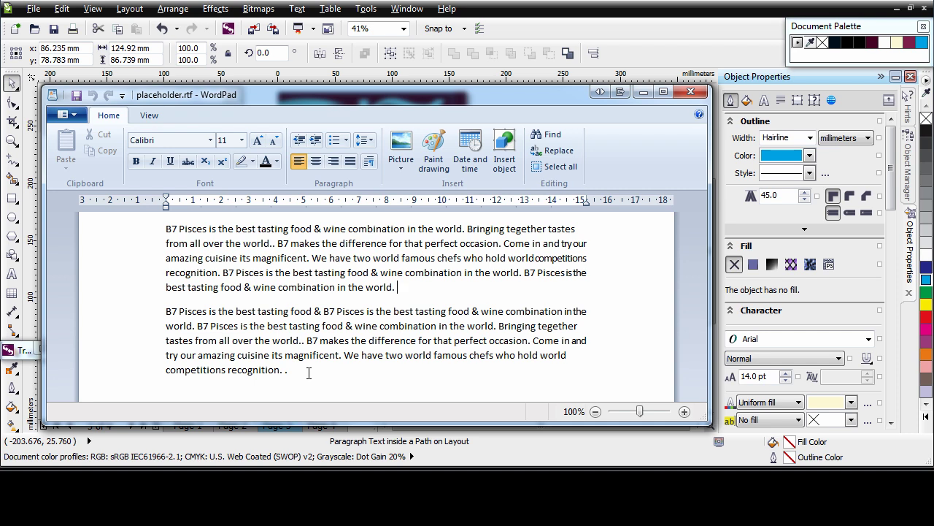
Step: In WordPad, save the sample text as placeholder.rtf in the Corel Content folder, replacing the existing file, and minimize WordPad
left_click(75, 116)
left_click(92, 237)
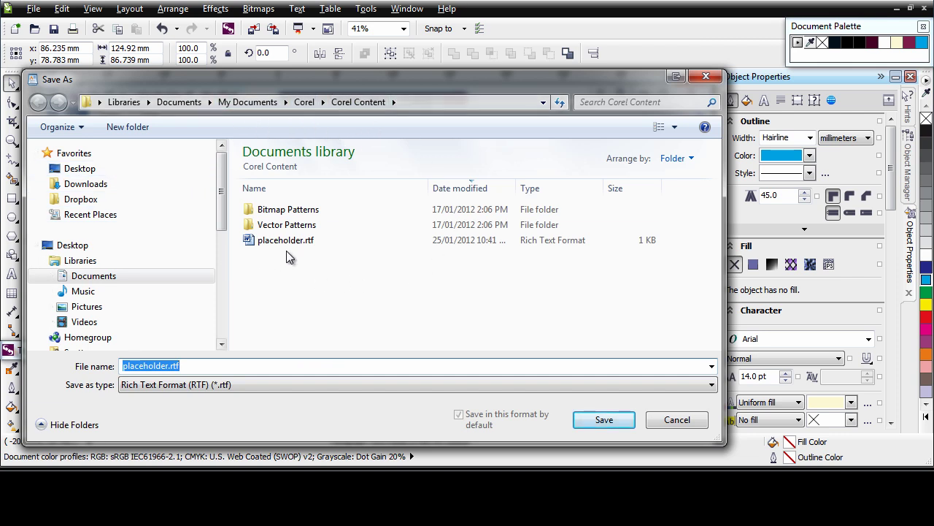
left_click(311, 241)
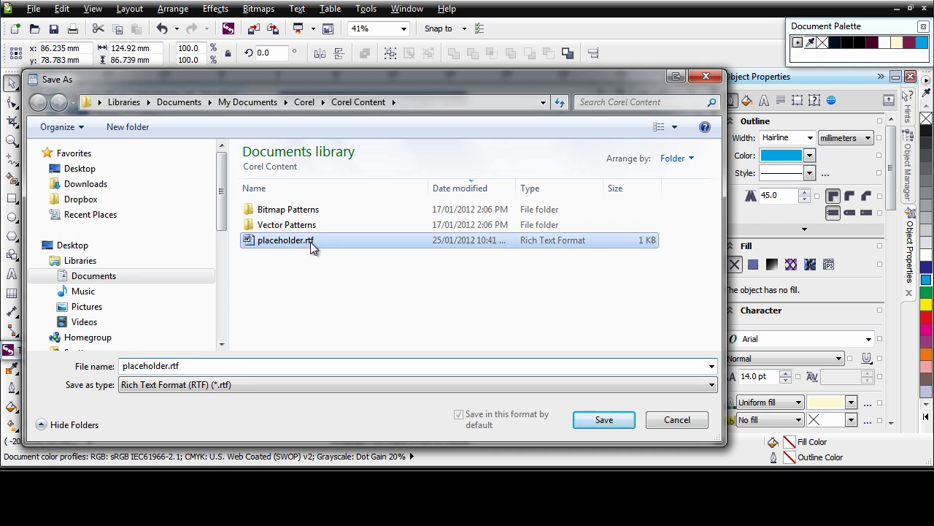
left_click(603, 422)
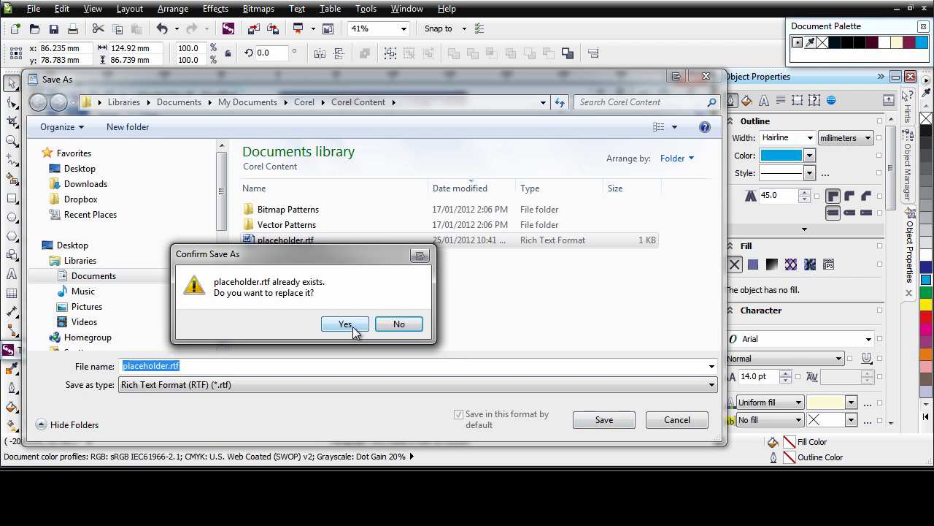
left_click(346, 325)
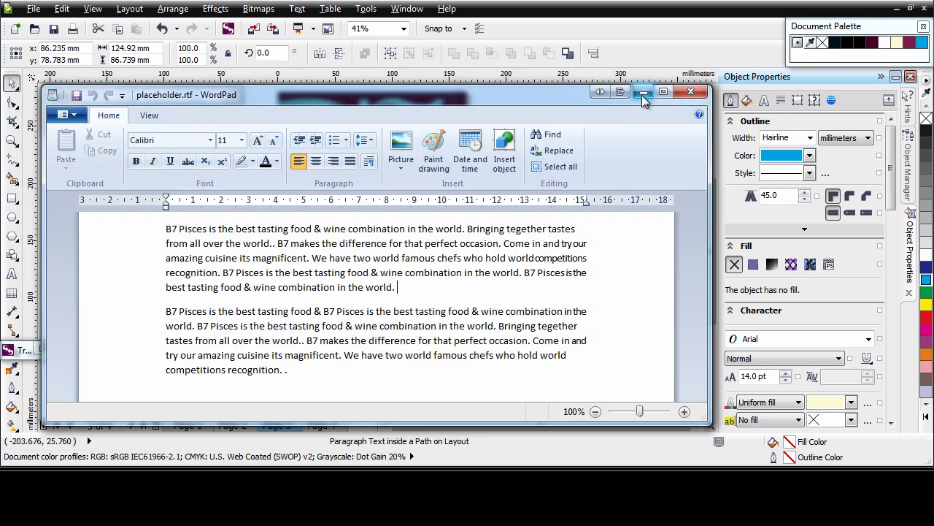
left_click(642, 93)
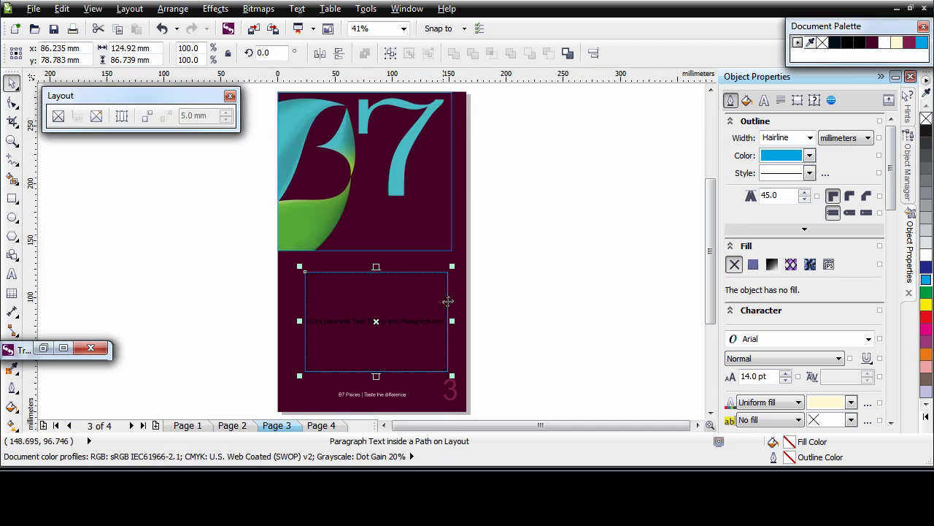
Step: Insert the custom placeholder text into Page 3's lower text frame and resize the frame to about 90 × 144 mm
right_click(368, 364)
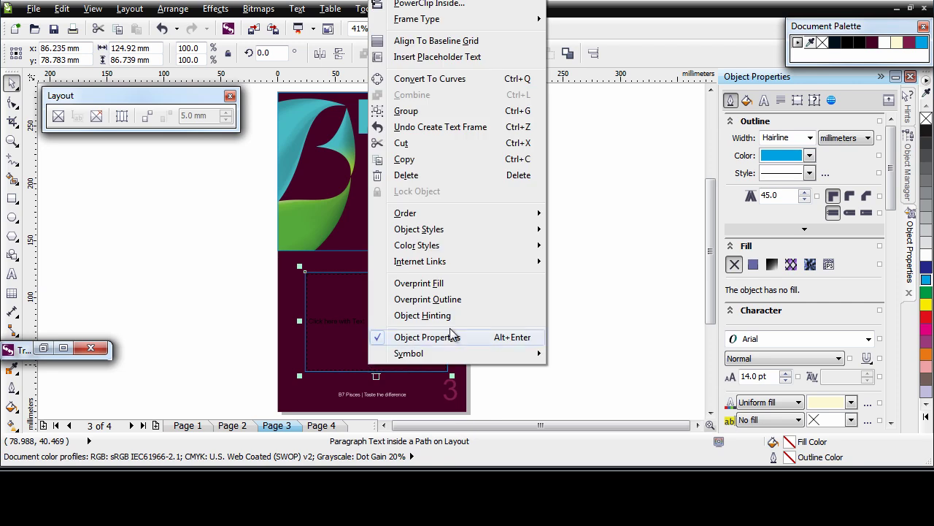
left_click(474, 58)
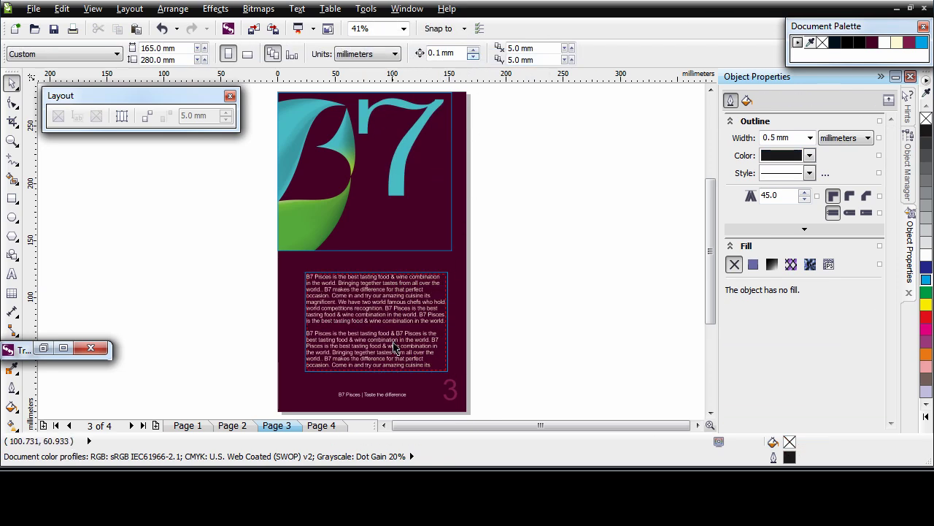
left_click(373, 356)
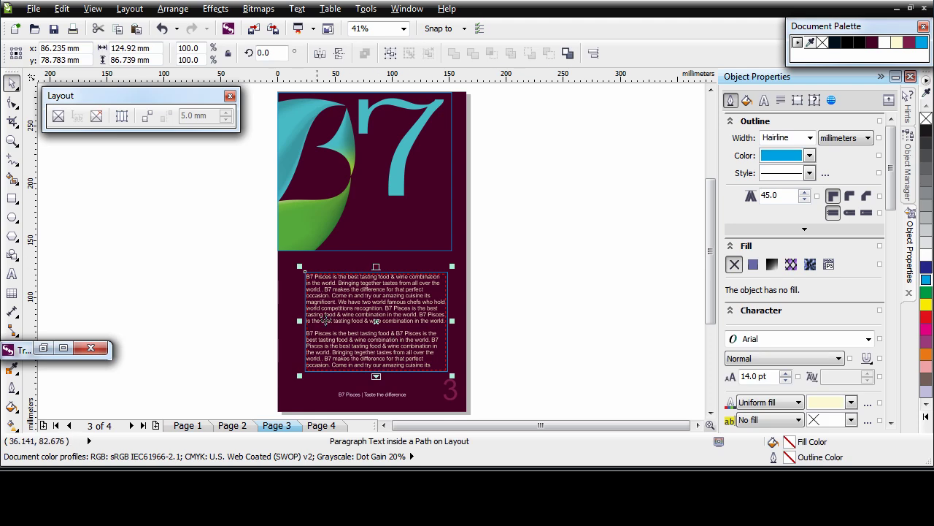
left_click_drag(299, 321, 351, 326)
left_click_drag(401, 271, 403, 201)
left_click_drag(450, 288, 457, 286)
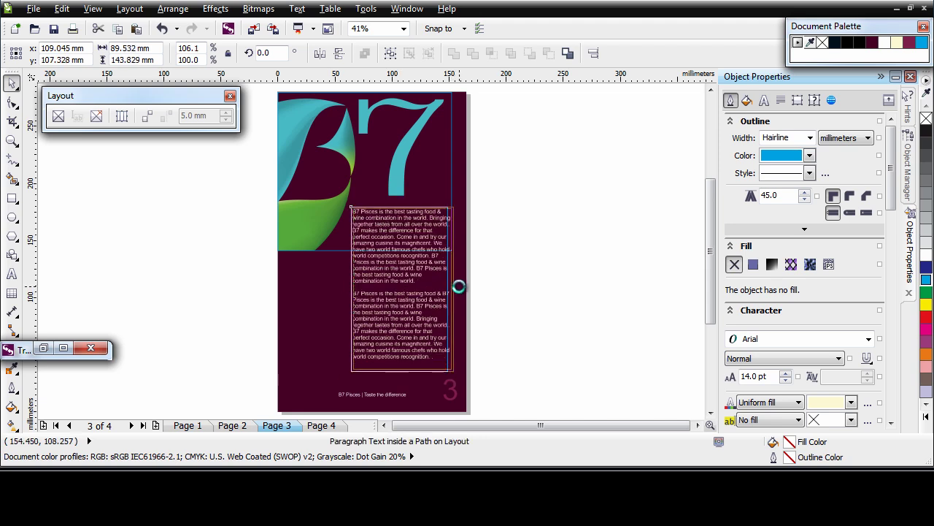
Step: Right-align the placeholder text on Page 3 and remove the outlines from the text frame and the logo's PowerClip frame
left_click(764, 101)
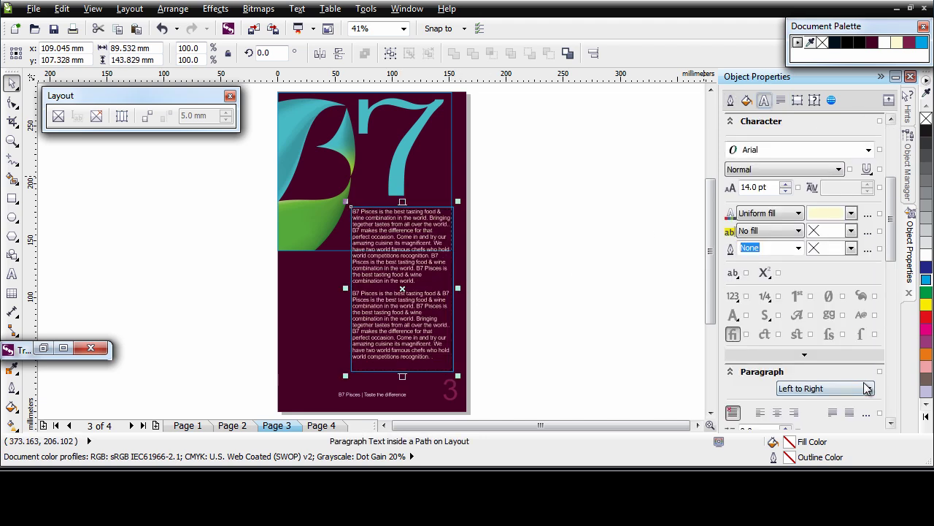
left_click(795, 412)
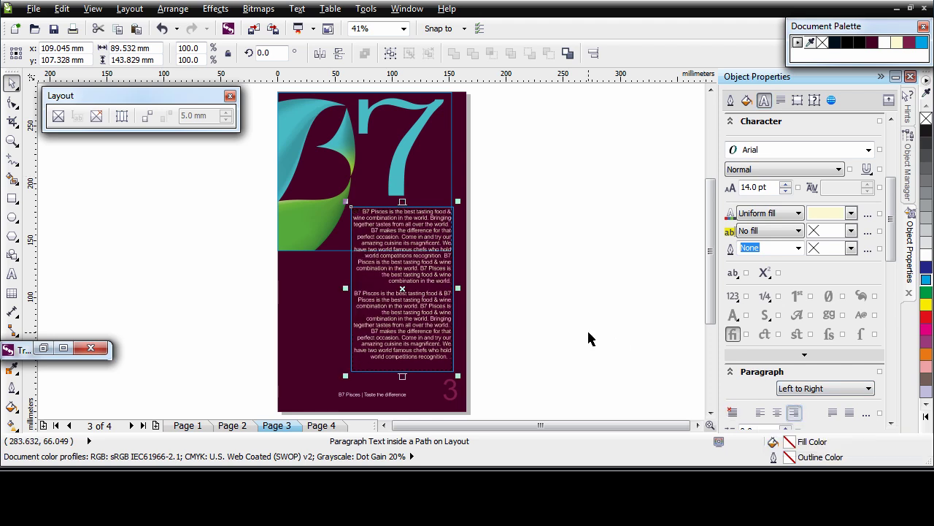
right_click(926, 118)
left_click(452, 136)
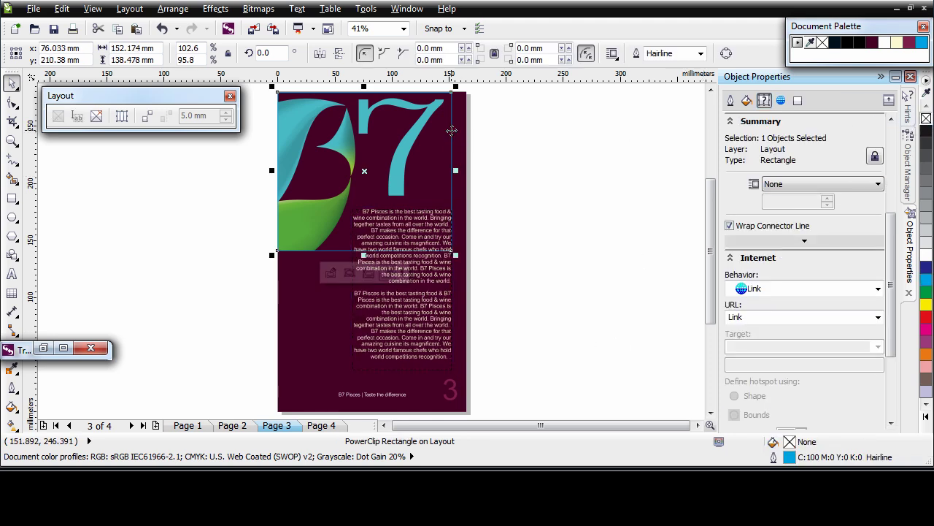
left_click(607, 328)
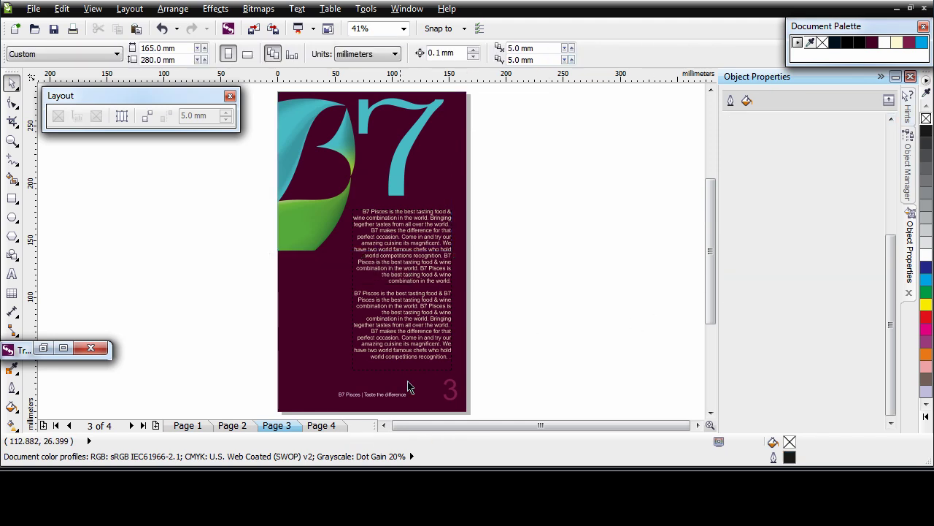
Step: On Page 4, shift the logo inside its PowerClip frame so the fish heads show, and remove the frame's outline
left_click(324, 425)
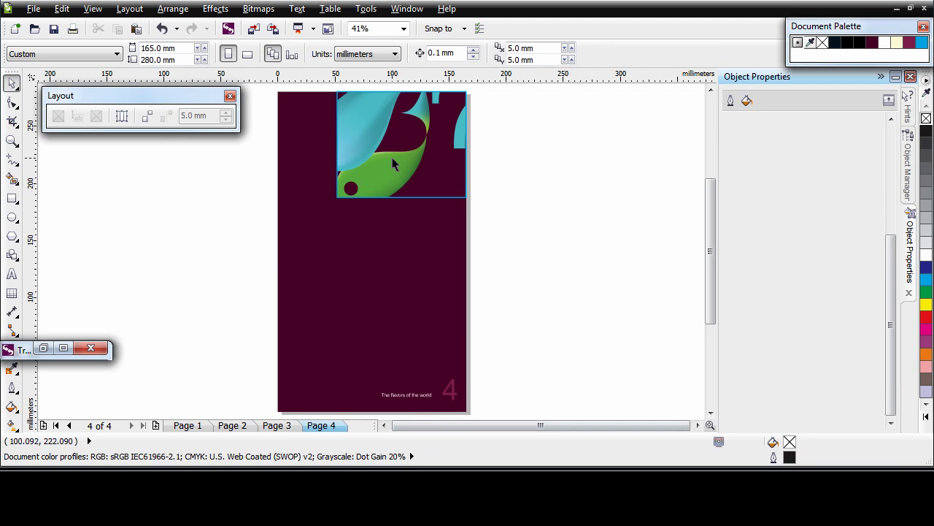
left_click(413, 170, "ctrl")
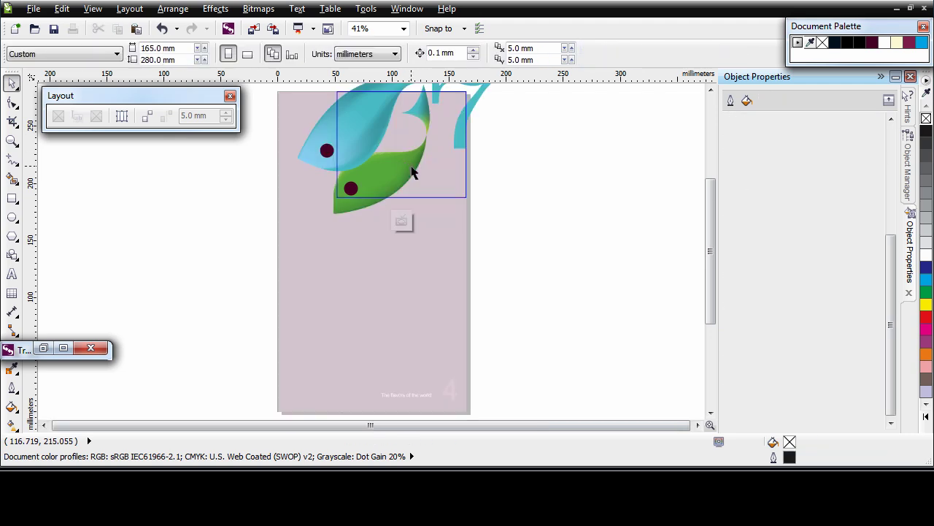
left_click_drag(411, 174, 455, 159)
left_click(410, 225)
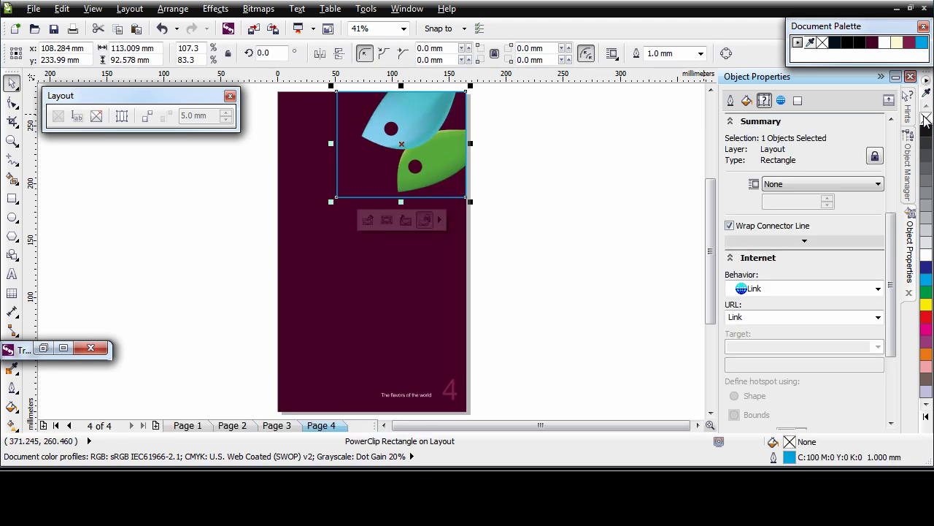
left_click(598, 330)
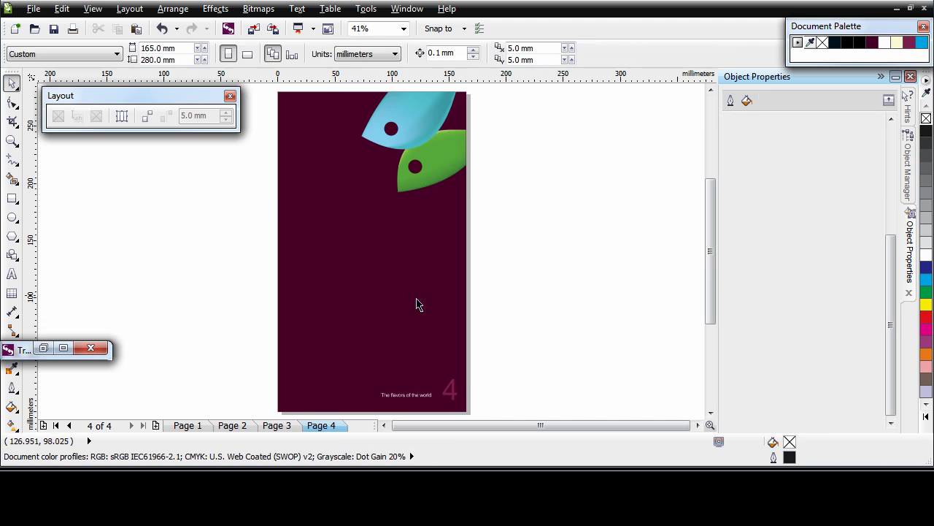
Step: Turn on alignment guides and move Page 3's text frame about 5 mm to the right, keeping its height on the page
left_click(94, 13)
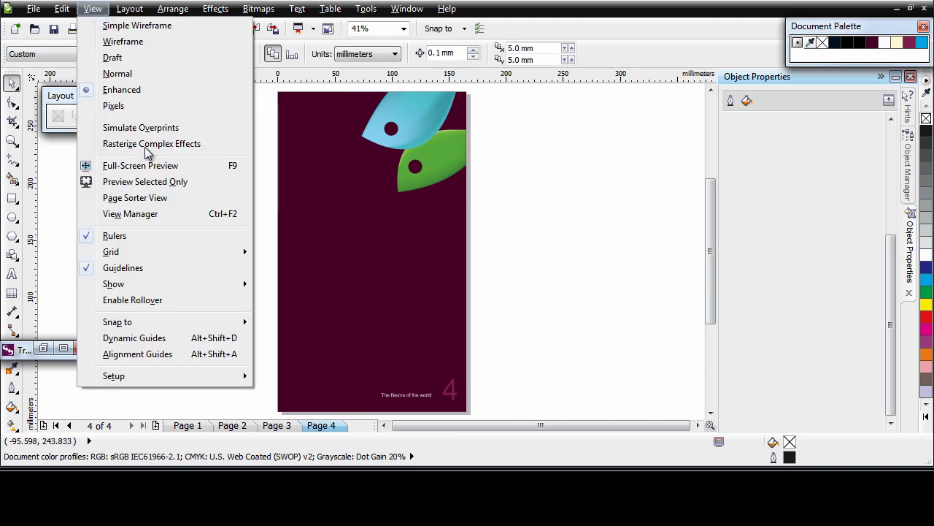
left_click(148, 360)
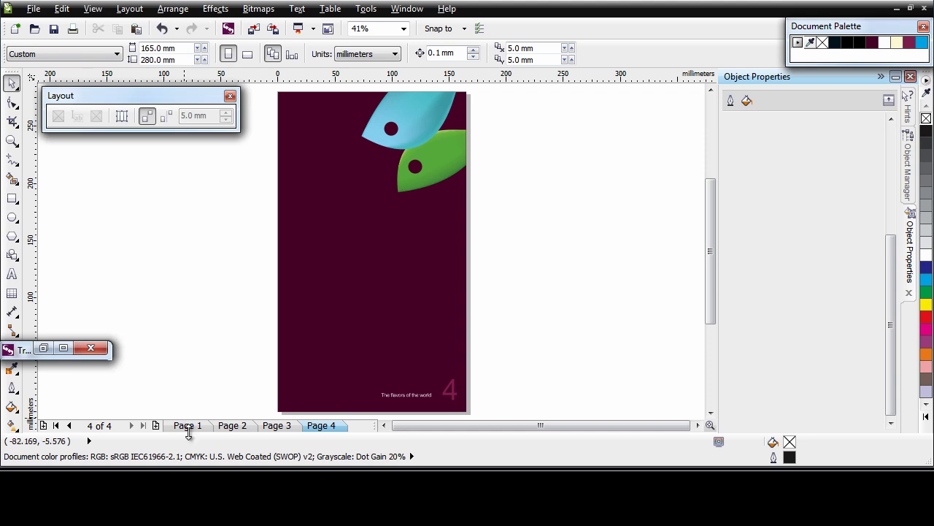
left_click(270, 425)
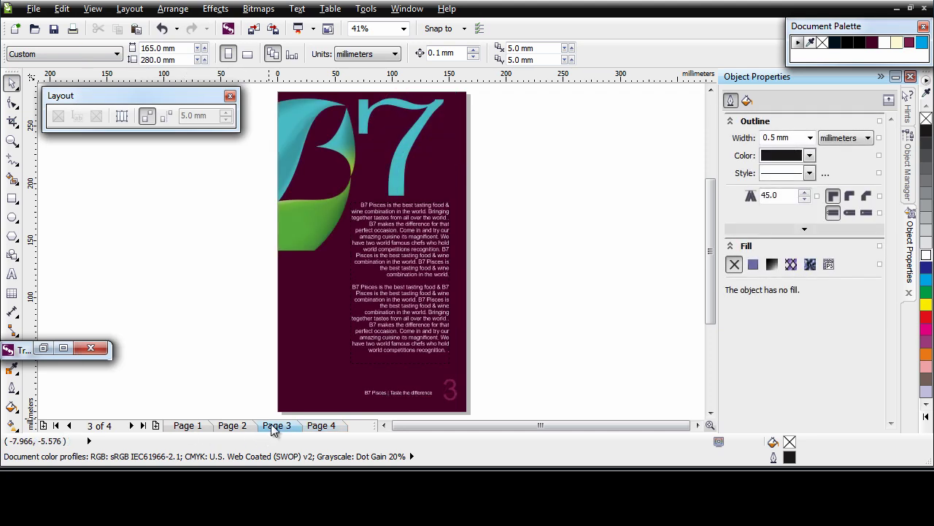
key("z")
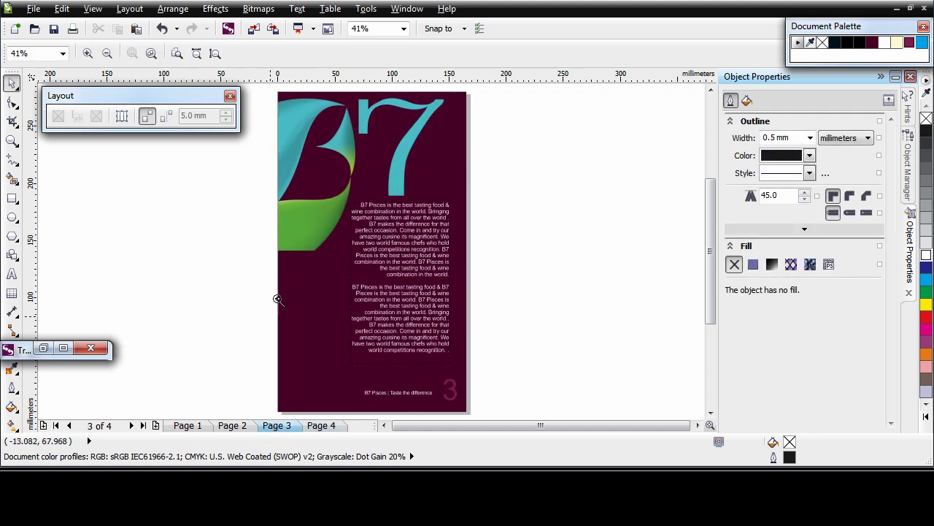
left_click_drag(254, 259, 504, 419)
key("space")
left_click(467, 195)
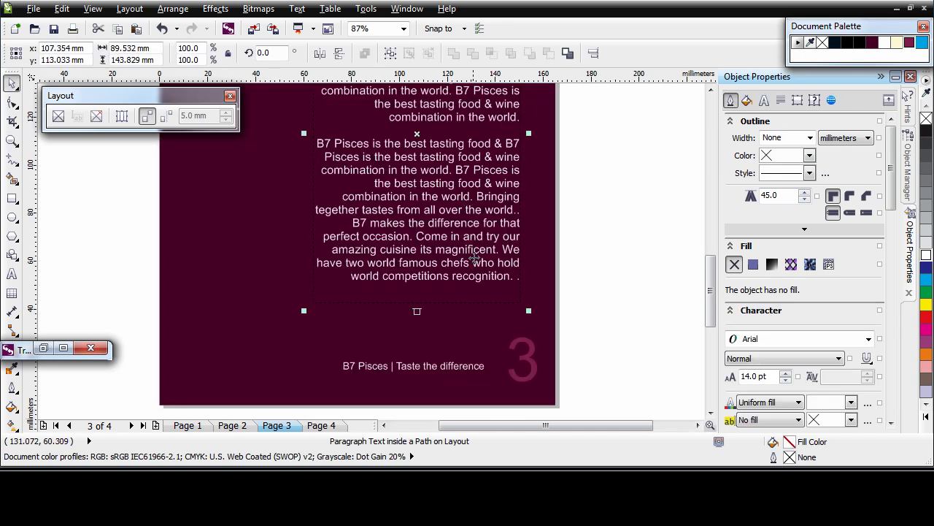
mouse_move(472, 264)
left_mouse_down()
mouse_move(484, 282)
mouse_move(477, 265)
mouse_move(486, 265)
left_mouse_up()
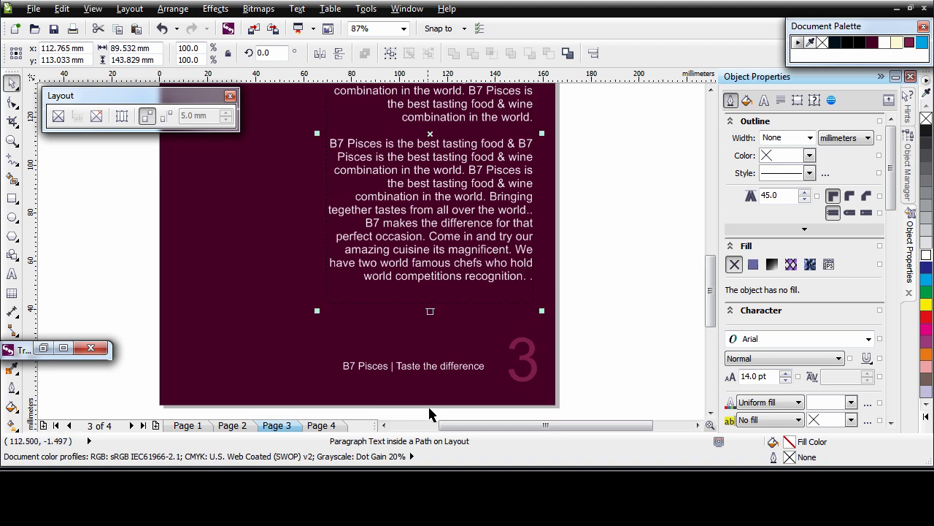
Step: On Page 2, reposition the footer text and center the text frame horizontally on the page at x 82.5 mm
left_click(243, 425)
left_click(467, 376)
left_click_drag(457, 374, 451, 376)
left_click(355, 138)
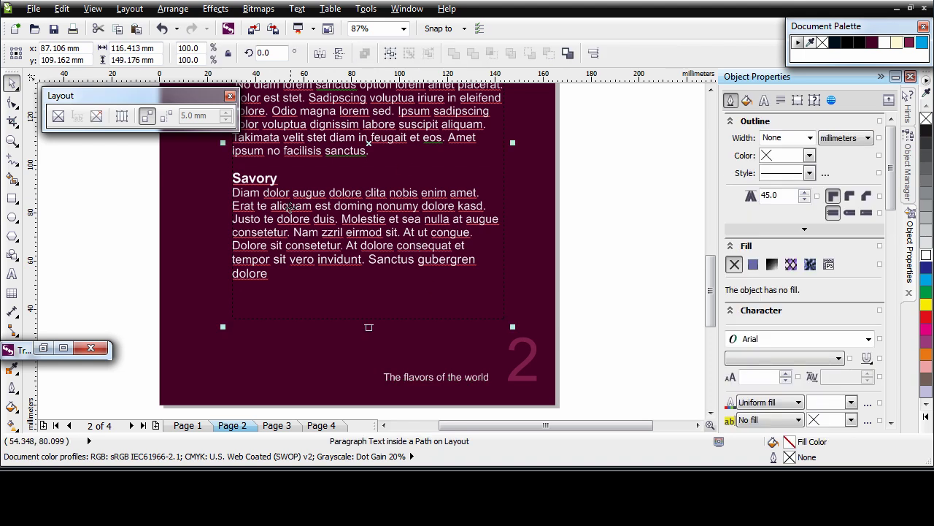
left_click_drag(372, 247, 362, 248)
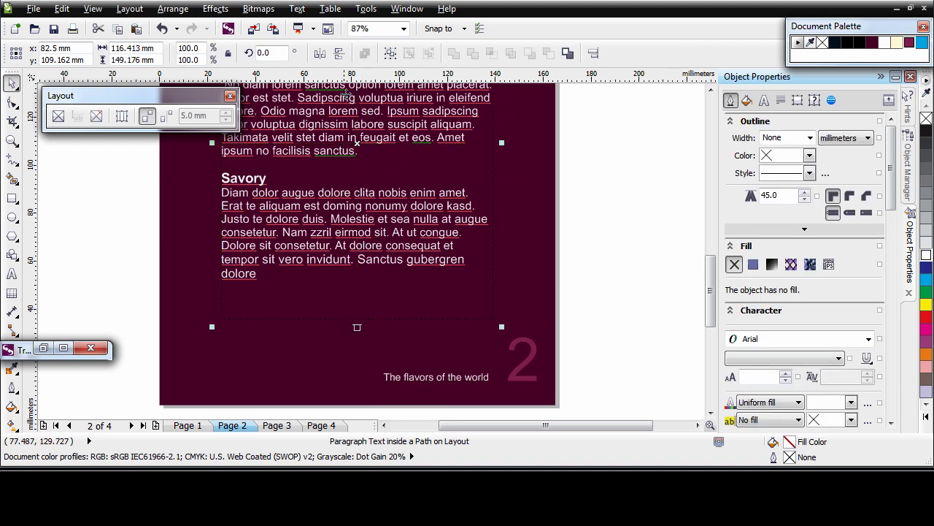
Step: Center the B7 Pisces title, the line, the food & wine text and the footer horizontally on Page 1
left_click(195, 426)
left_click(473, 217)
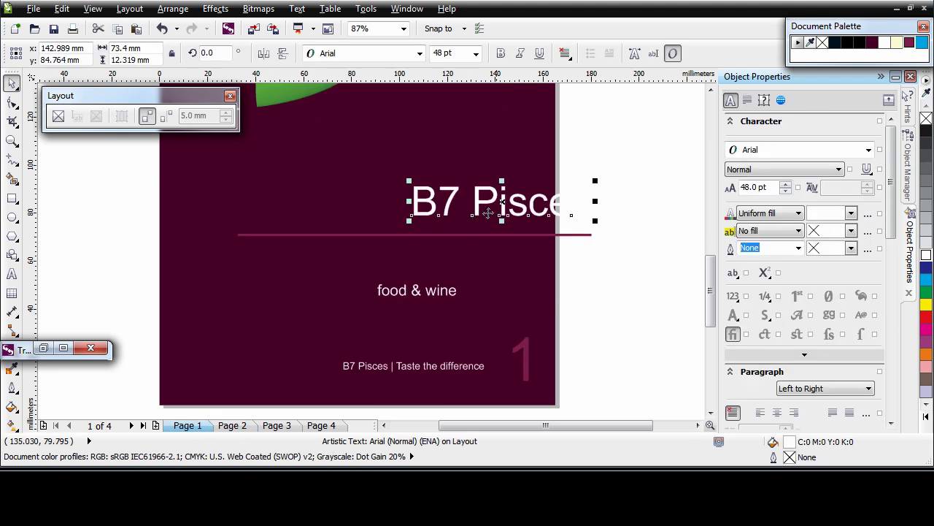
left_click_drag(505, 204, 358, 206)
left_click_drag(478, 235, 381, 243)
left_click_drag(413, 302, 355, 262)
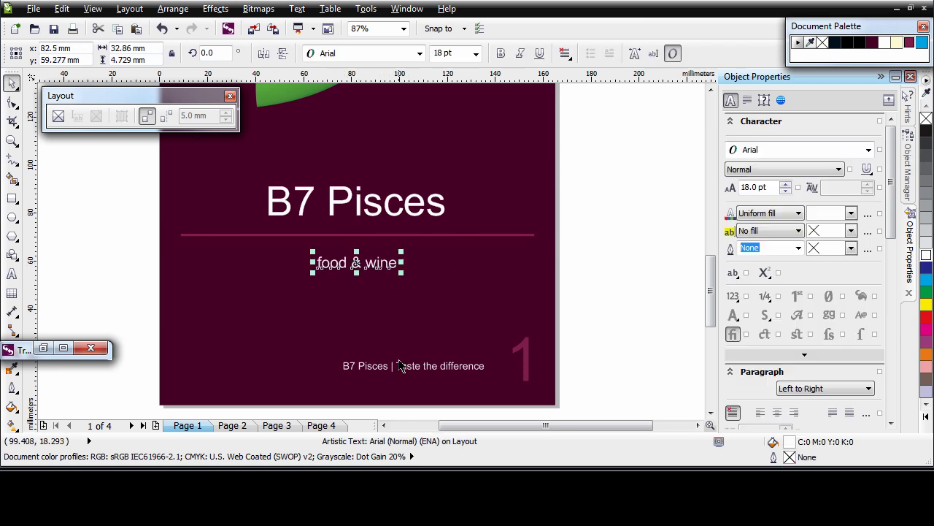
left_click(400, 365)
left_click_drag(414, 366, 359, 375)
left_click(606, 322)
key("shift+F4")
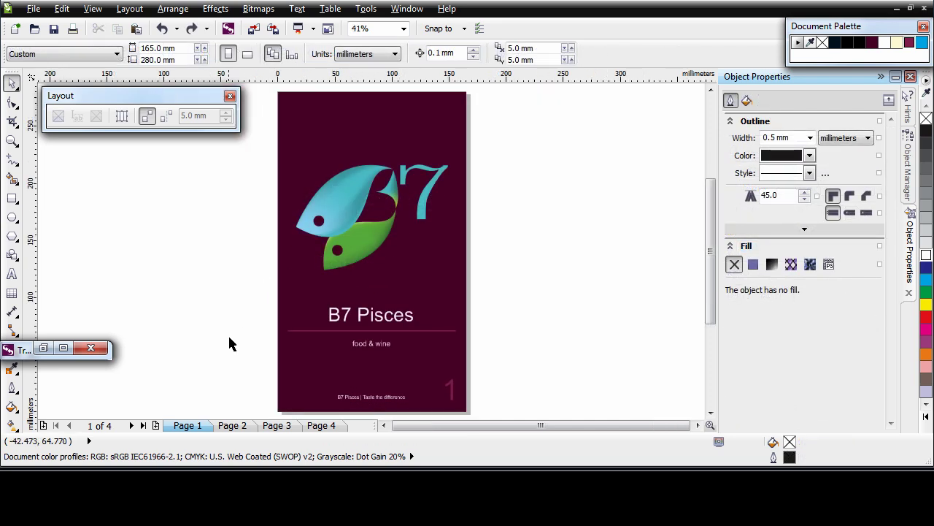
Step: Display the baseline grid over the text on Page 2
left_click(232, 426)
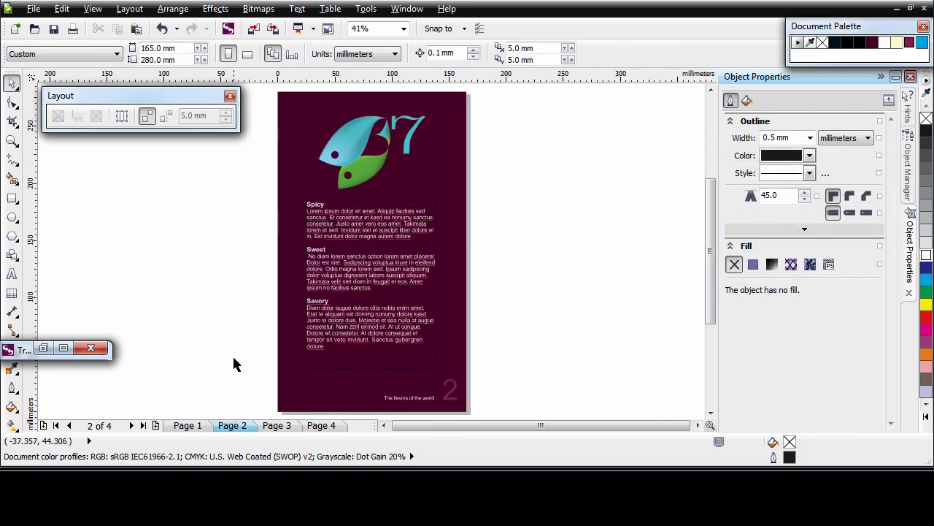
left_click(7, 142)
left_click_drag(274, 212, 470, 388)
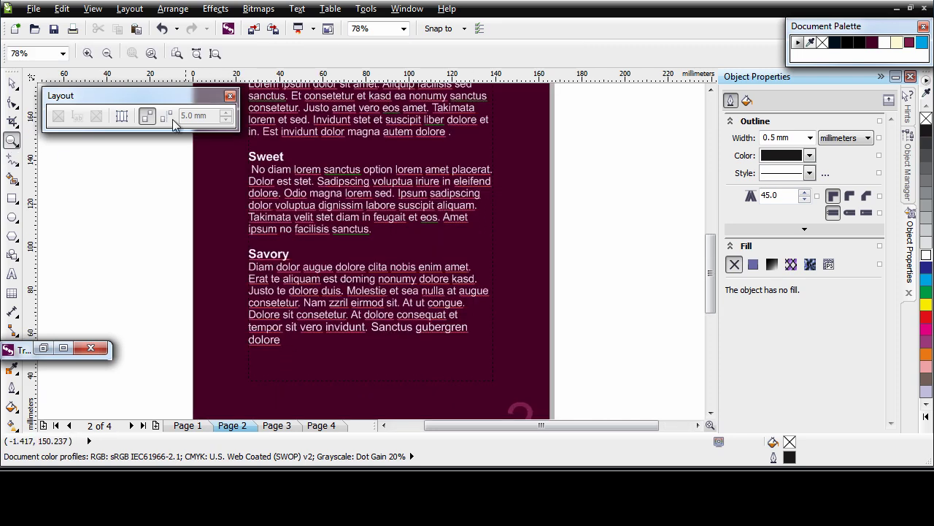
left_click(93, 9)
mouse_move(241, 251)
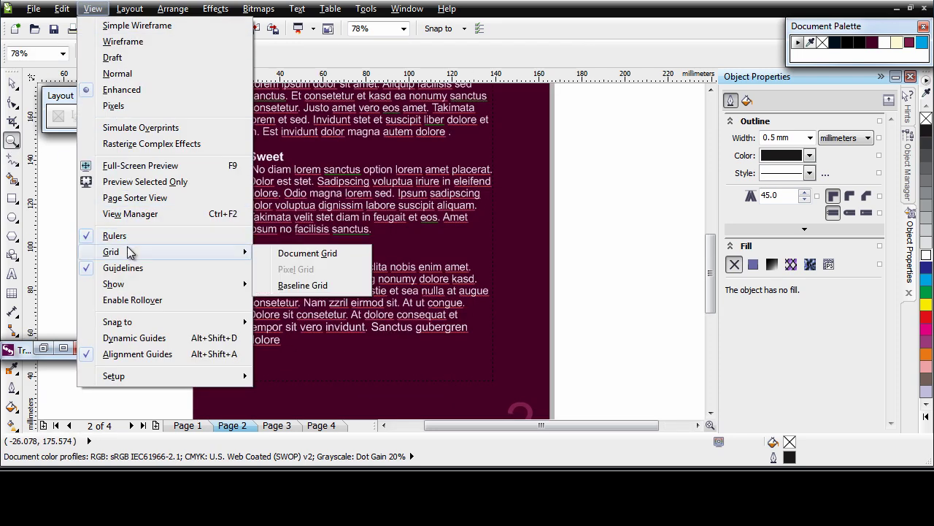
left_click(301, 285)
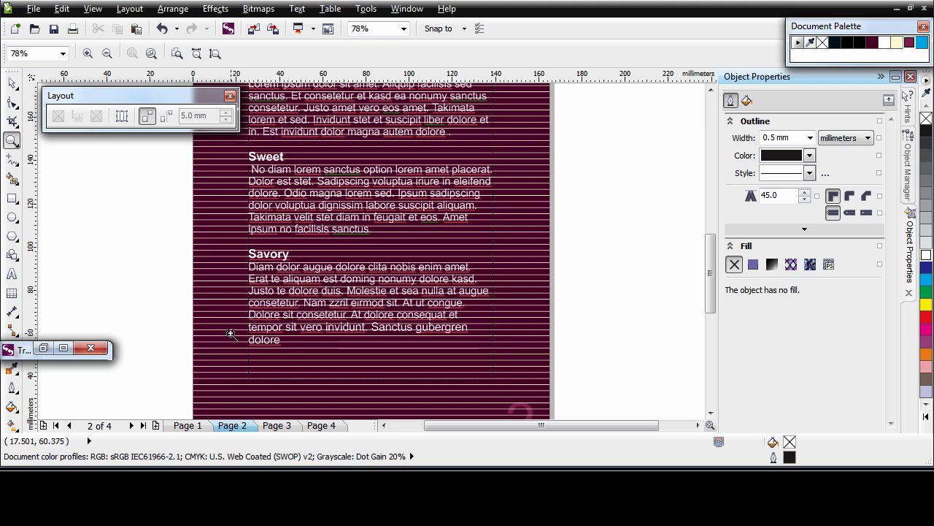
Step: Align the Spicy, Sweet and Savory text frame on Page 2 to the baseline grid
key("space")
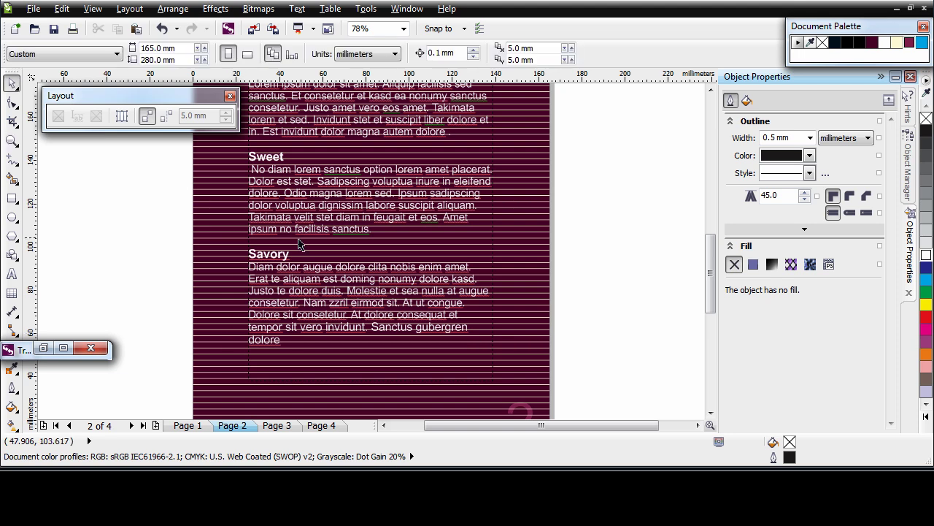
left_click(361, 323)
right_click(362, 324)
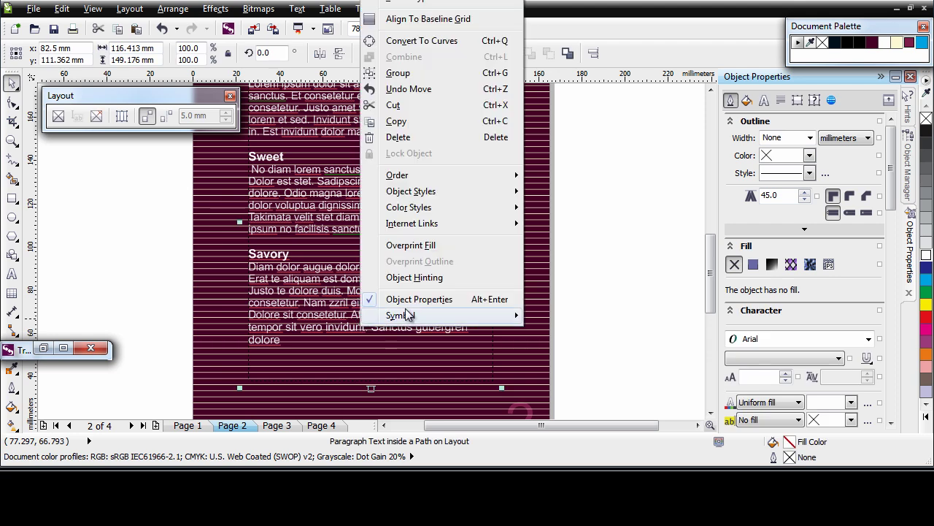
left_click(463, 22)
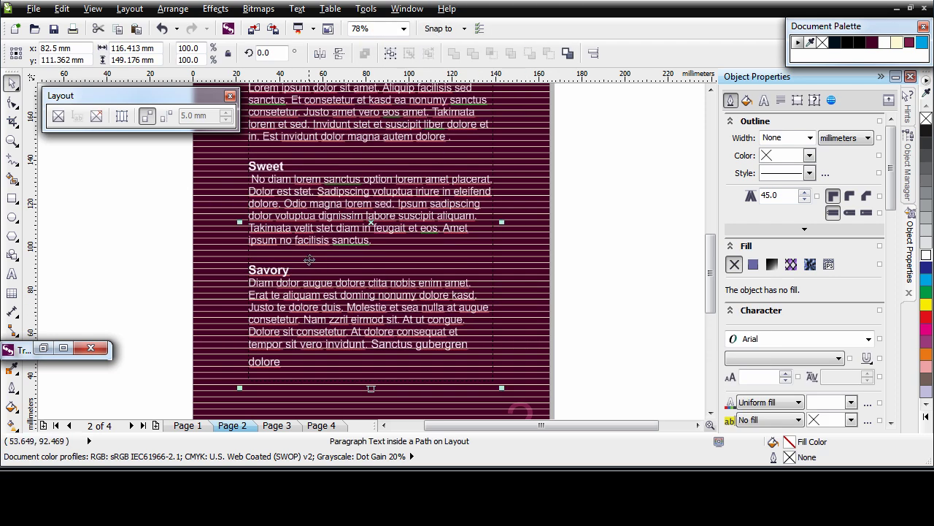
Step: Align the text frame on Page 3 to the baseline grid and deselect it
left_click(283, 425)
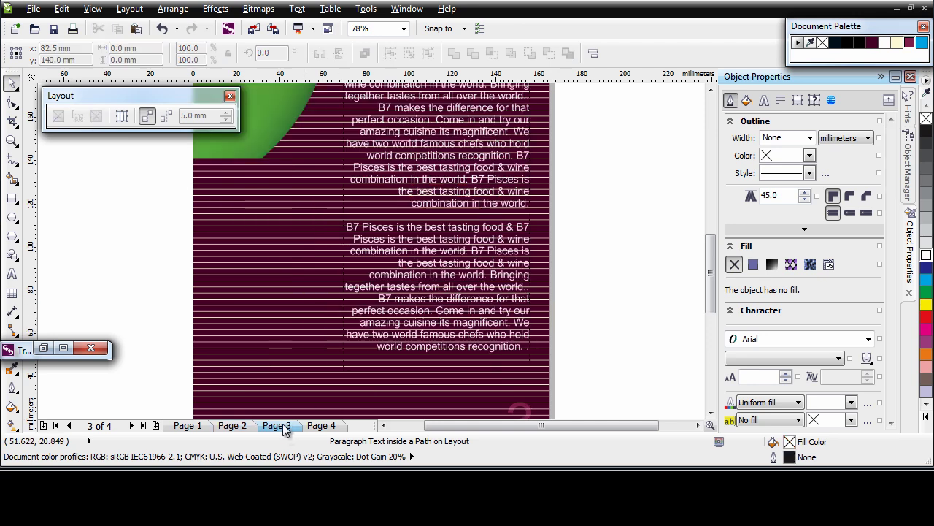
right_click(441, 194)
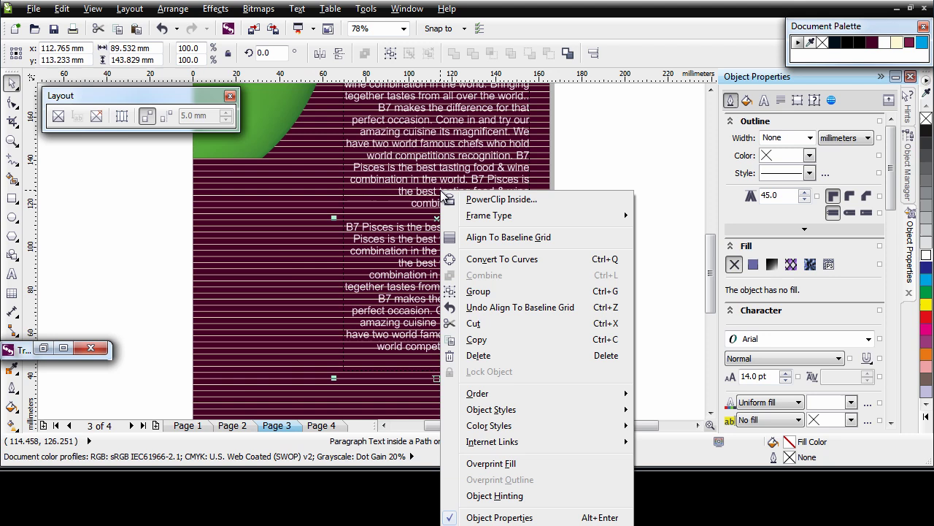
left_click(499, 245)
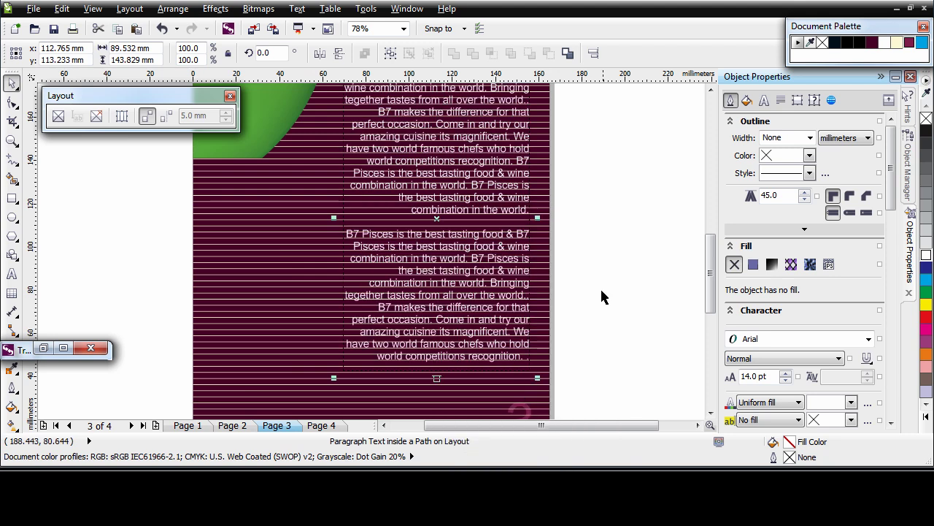
left_click(646, 306)
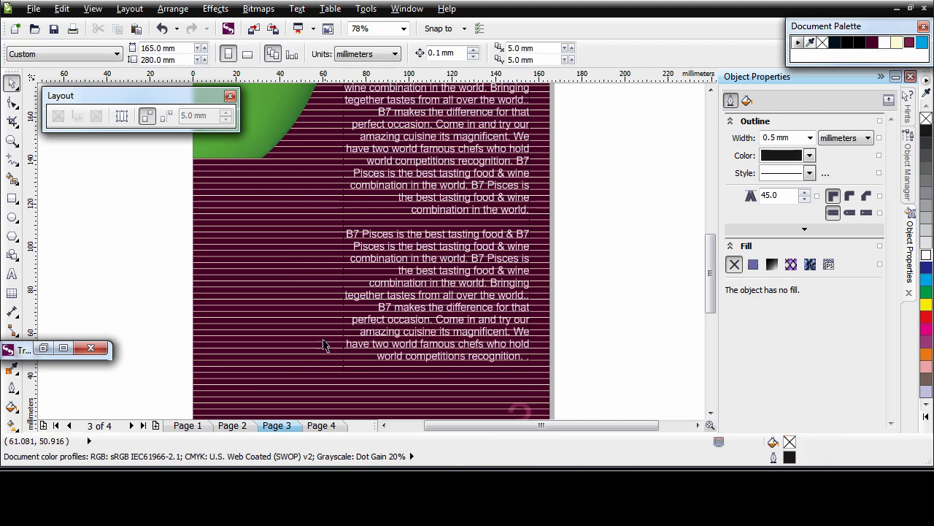
Step: Hide the baseline grid and return to a full view of Page 1
left_click(93, 10)
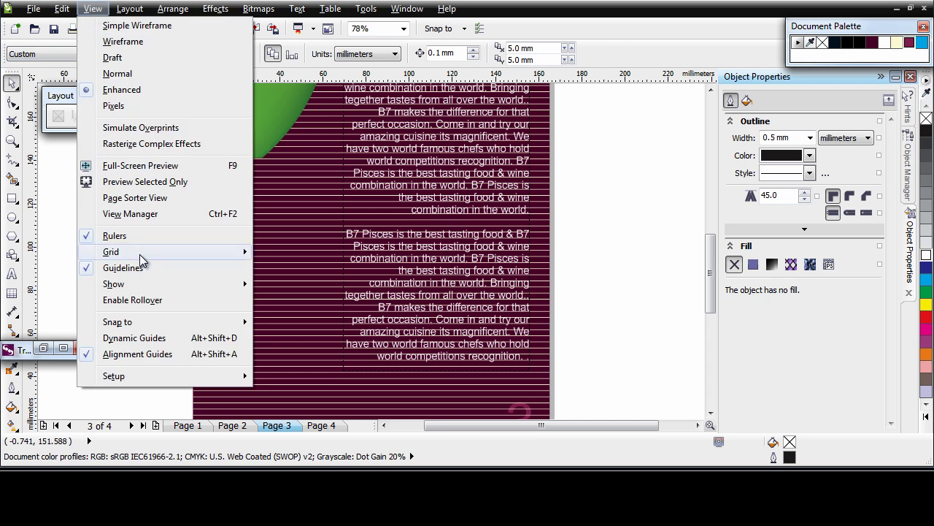
mouse_move(146, 252)
left_click(303, 286)
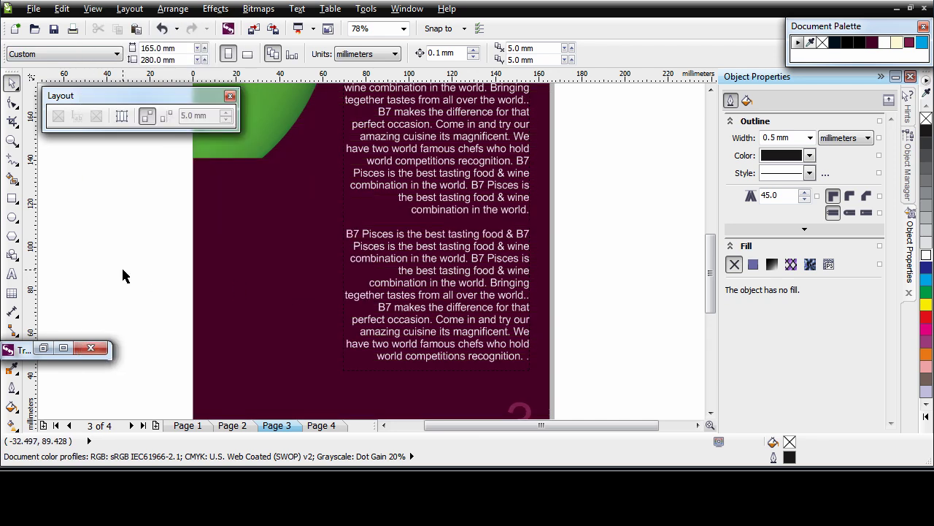
key("shift+F4")
left_click(187, 425)
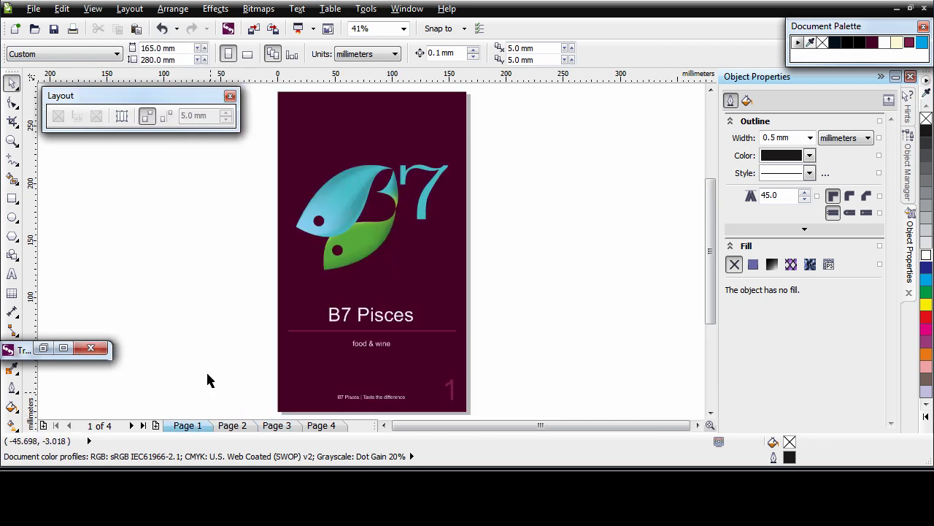